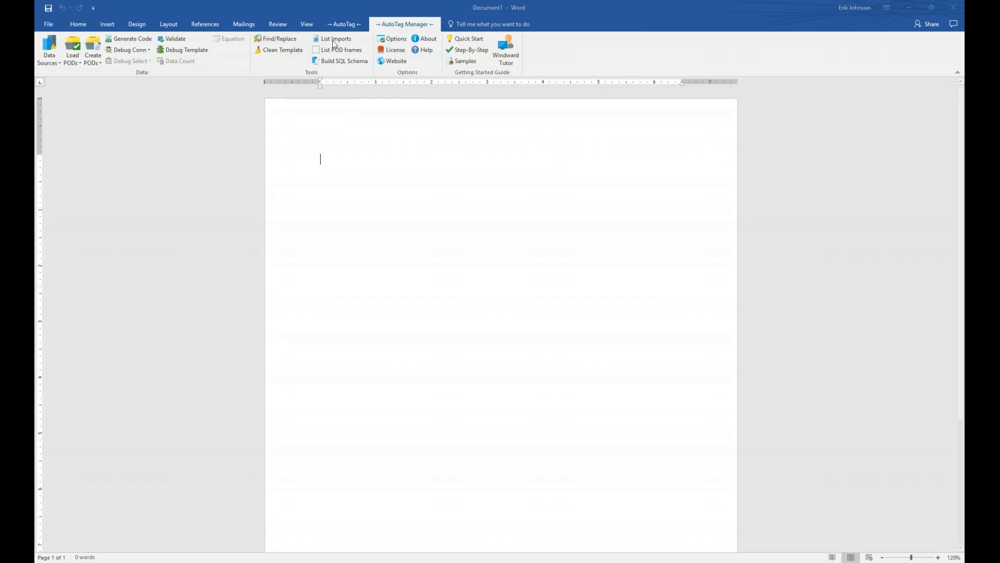
Step: Drag the Tag - Find and Replace dialog to the middle of the page
drag(999, 151, 447, 202)
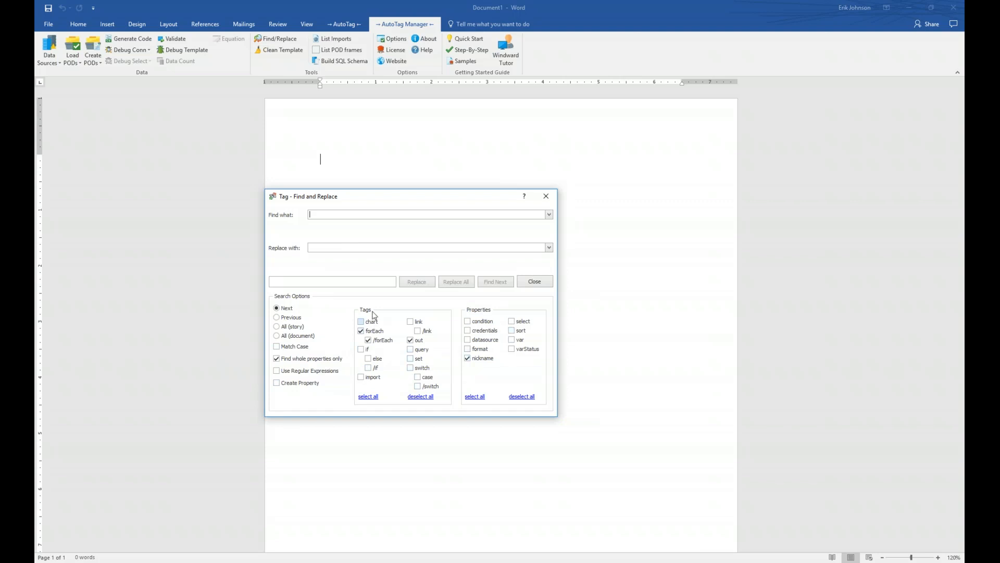
Step: Limit the tag search to forEach, /forEach and out tags, then close the dialog
click(368, 397)
click(420, 397)
click(361, 331)
click(369, 341)
click(411, 341)
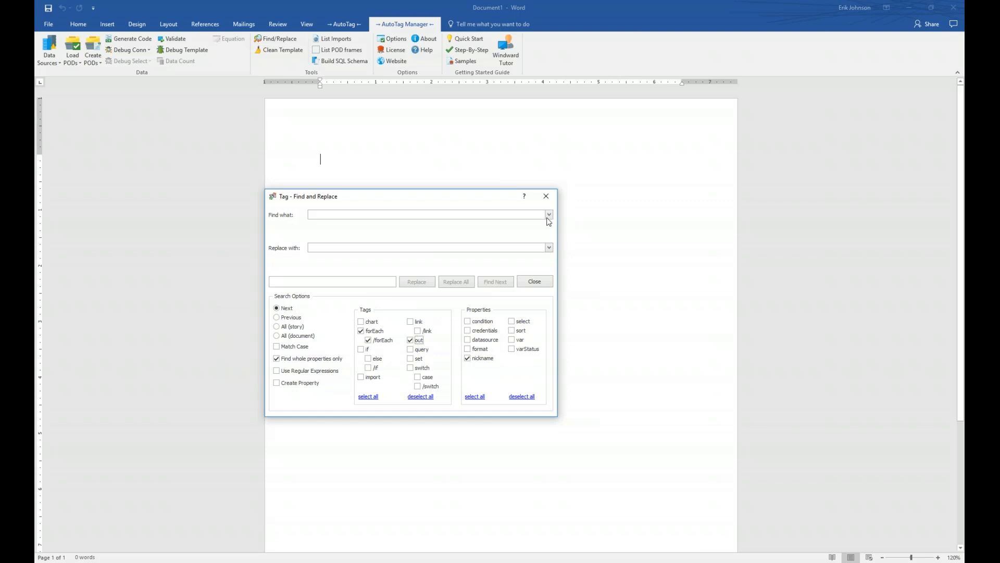
click(546, 196)
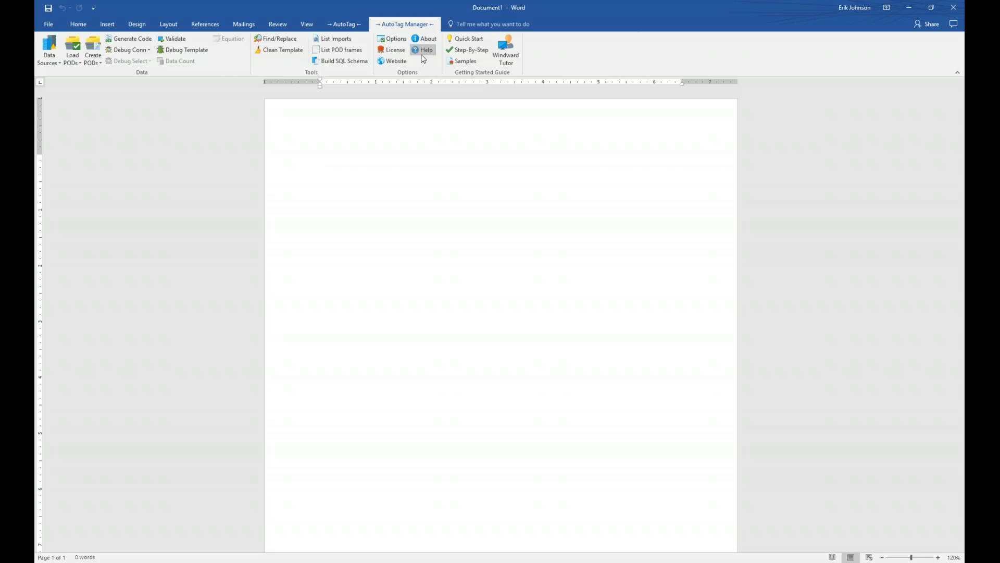
Step: Show About AutoTag (version 15.2.331.0) up-left and review the systems running AutoTag
click(431, 41)
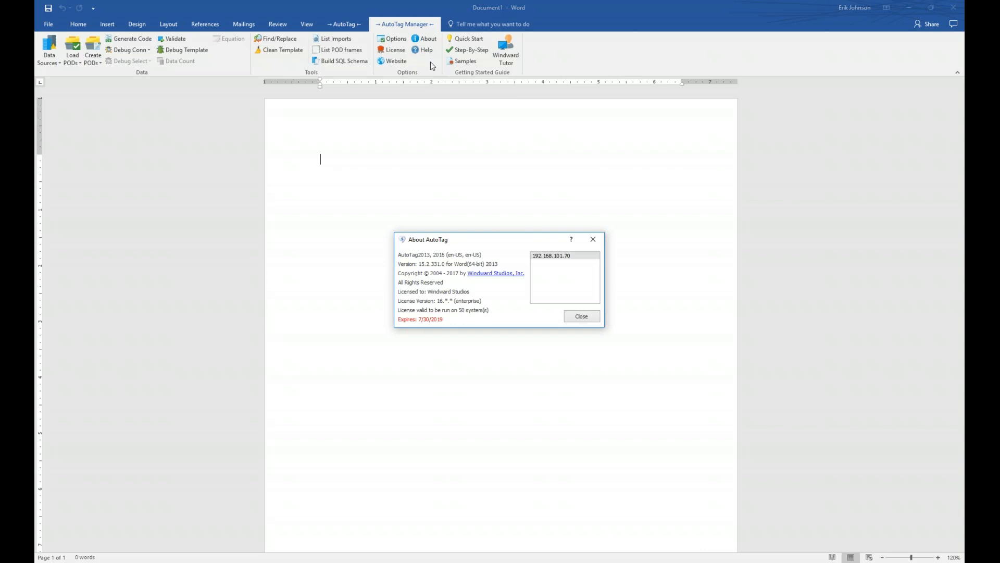
drag(505, 241, 471, 228)
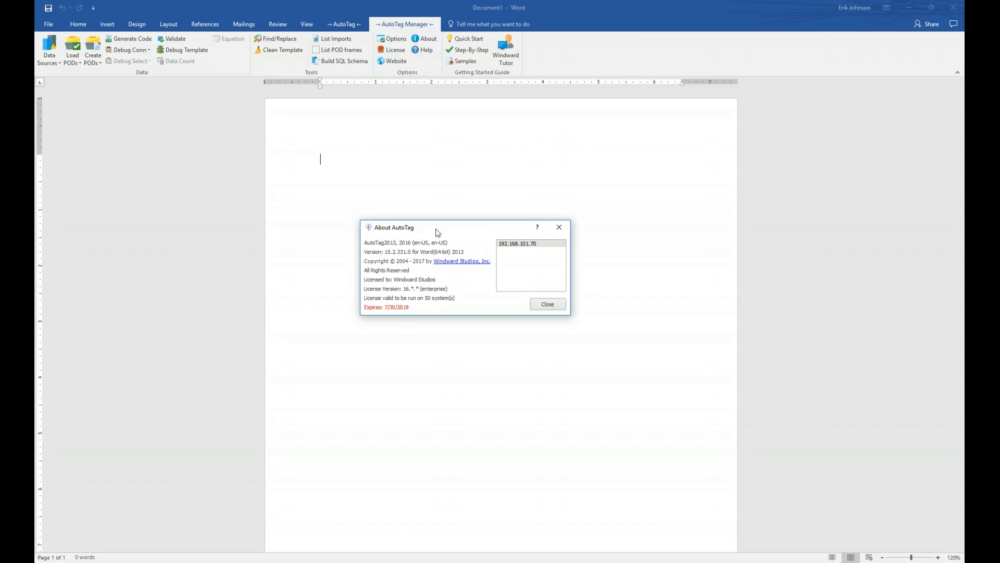
mouse_move(520, 247)
mouse_move(525, 269)
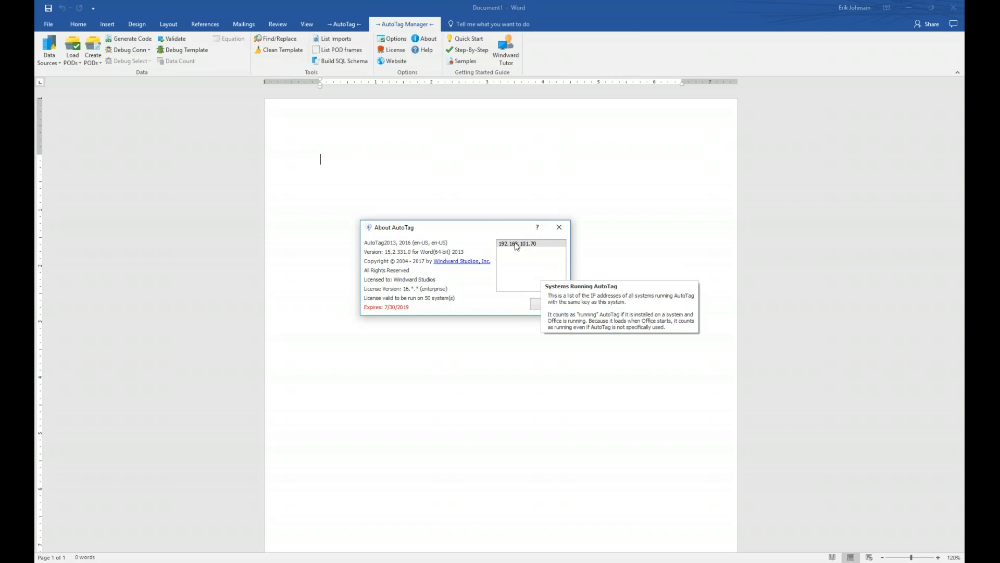
Step: Close About AutoTag, review the License Key dialog centred on the page, and accept it with OK
click(559, 227)
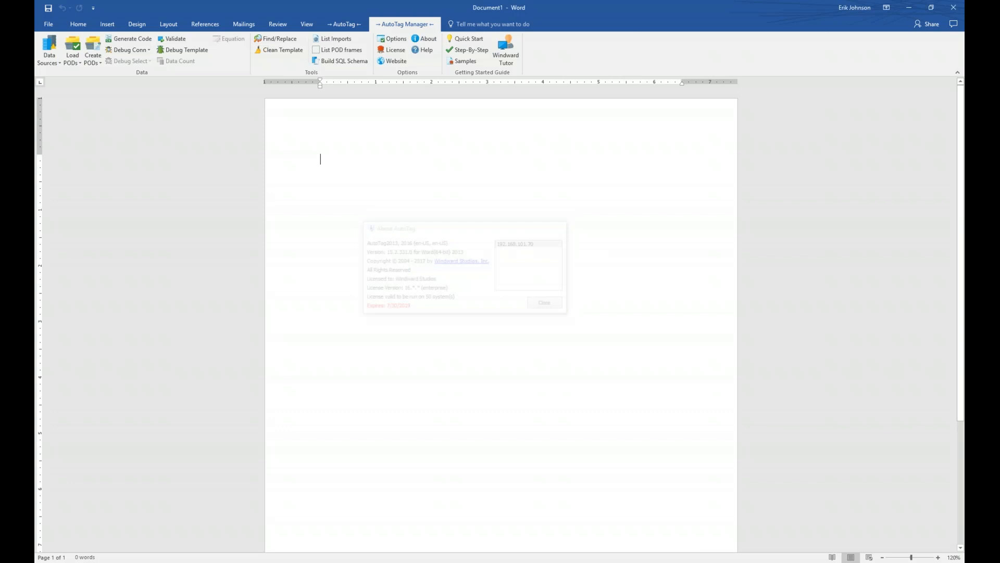
click(402, 52)
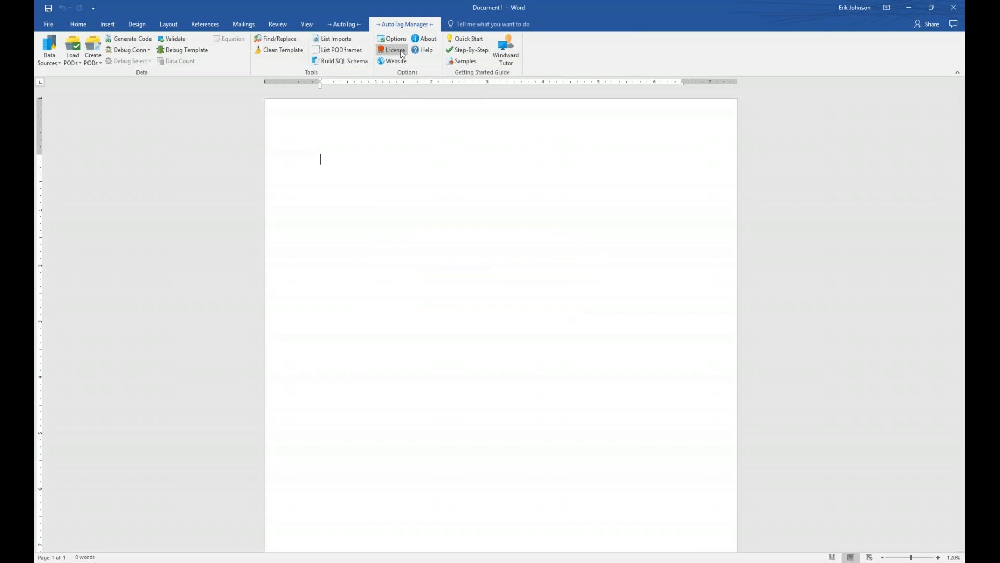
drag(307, 73, 500, 210)
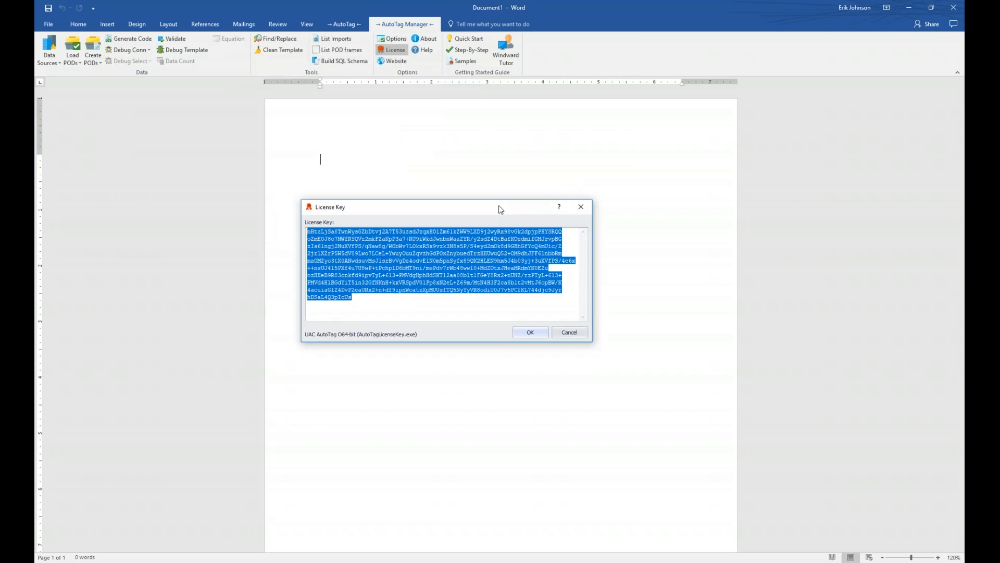
mouse_move(464, 289)
mouse_move(404, 311)
mouse_move(442, 306)
click(531, 333)
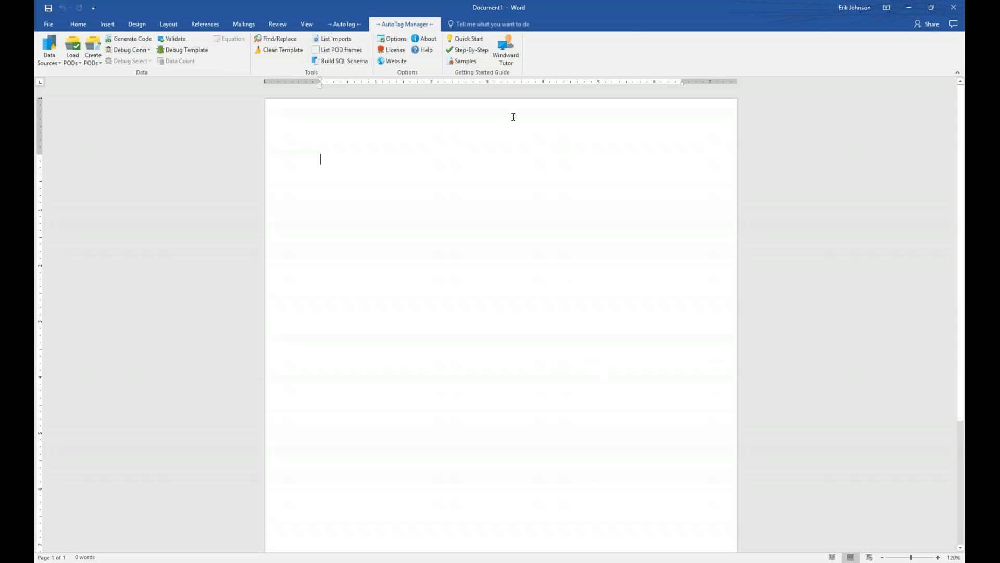
Step: Open Windward Tutor to the AutoTag Basics 'Inserting a Tag' tutorial
click(505, 52)
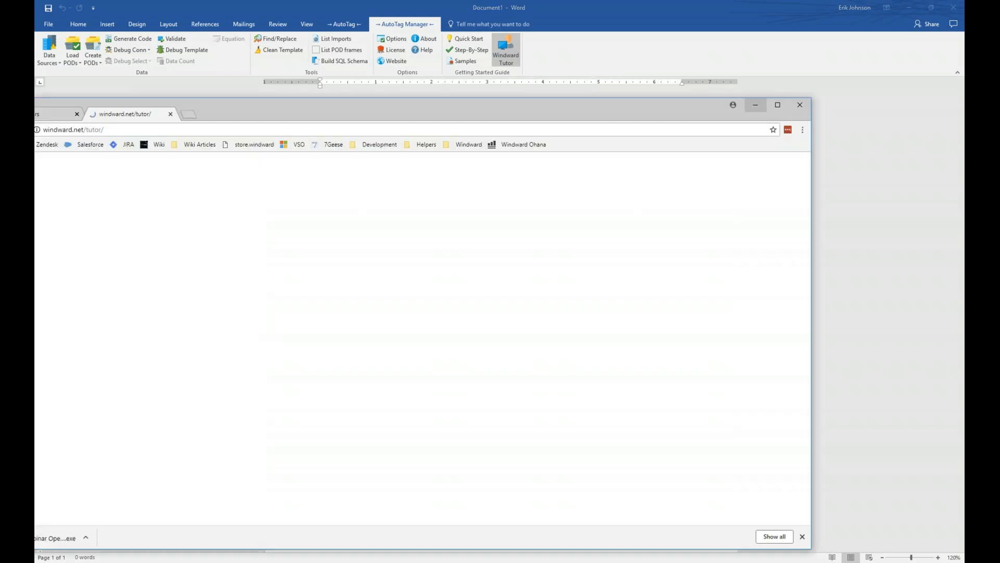
drag(436, 108, 498, 75)
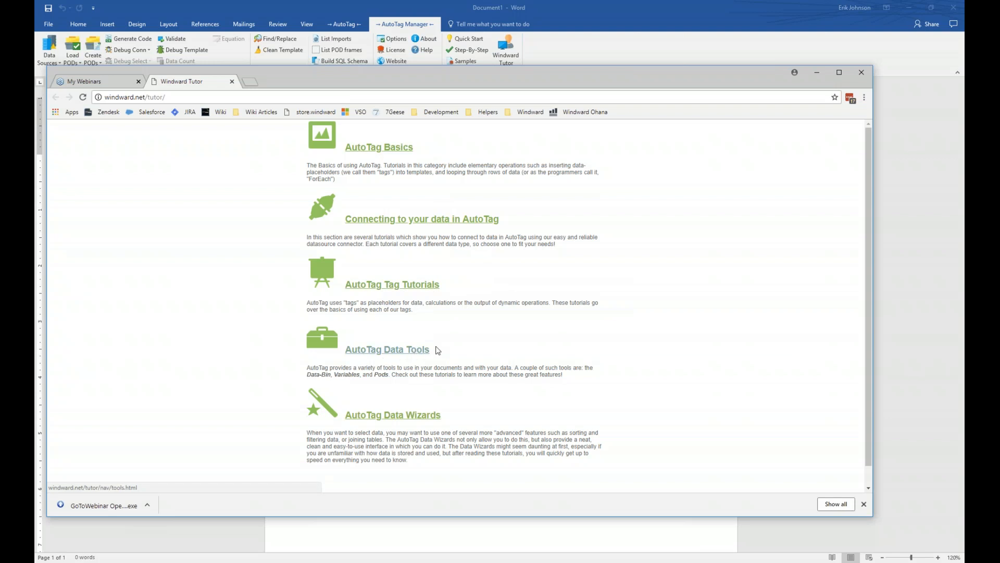
click(384, 152)
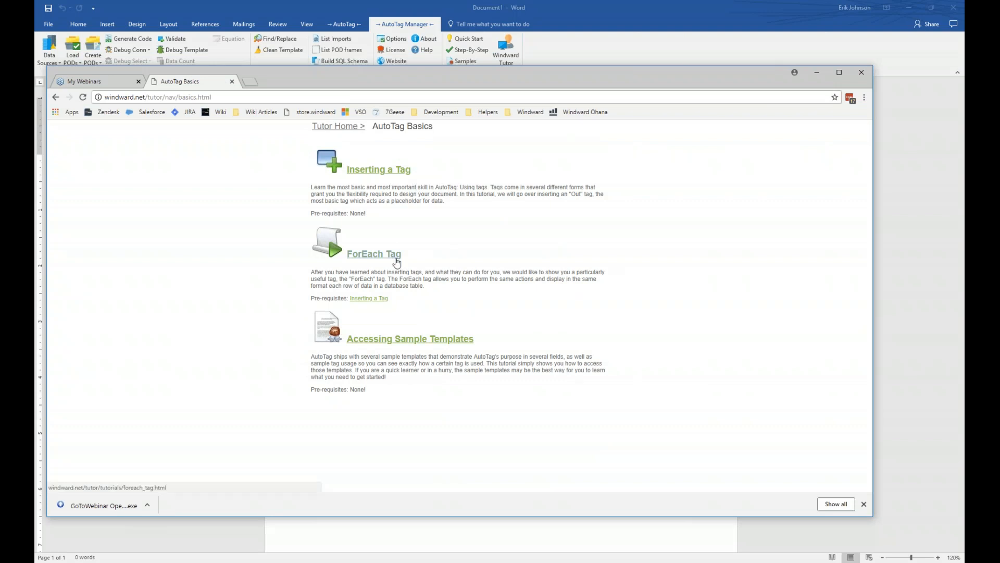
click(371, 170)
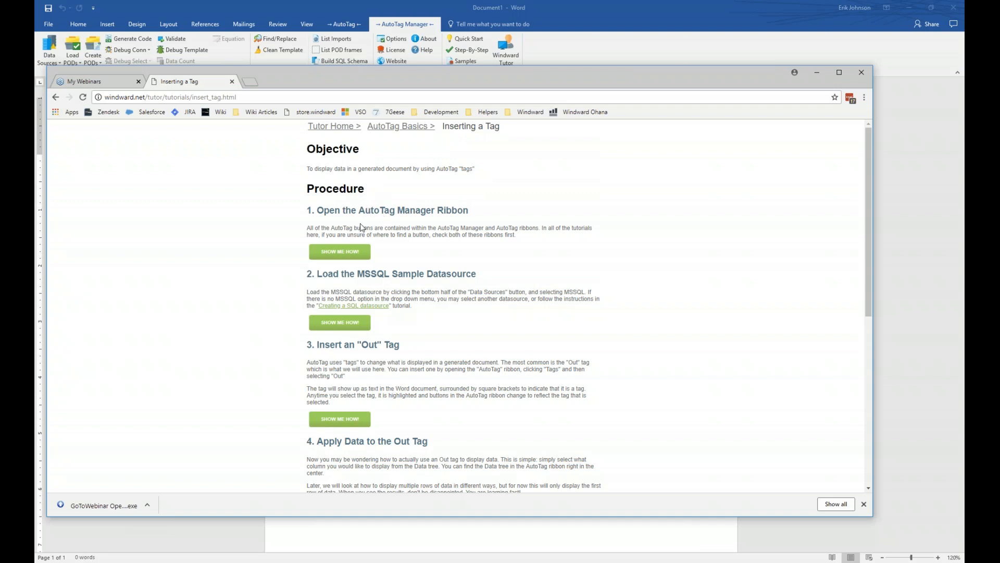
Step: Play and hide the step 1 Show Me How demo, skim the page, then close the browser
click(346, 251)
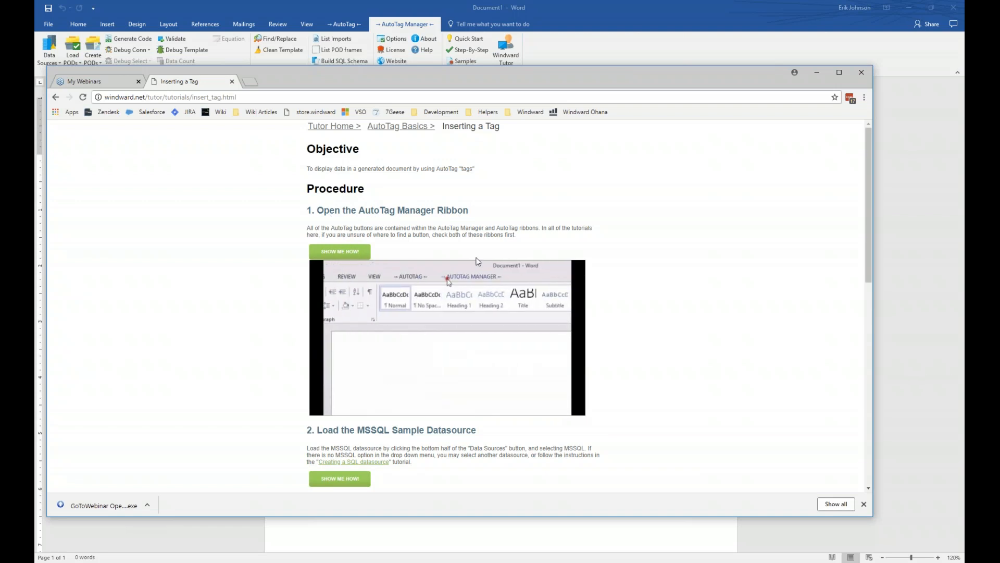
click(334, 251)
scroll(358, 295, down, 3)
scroll(358, 295, down, 3)
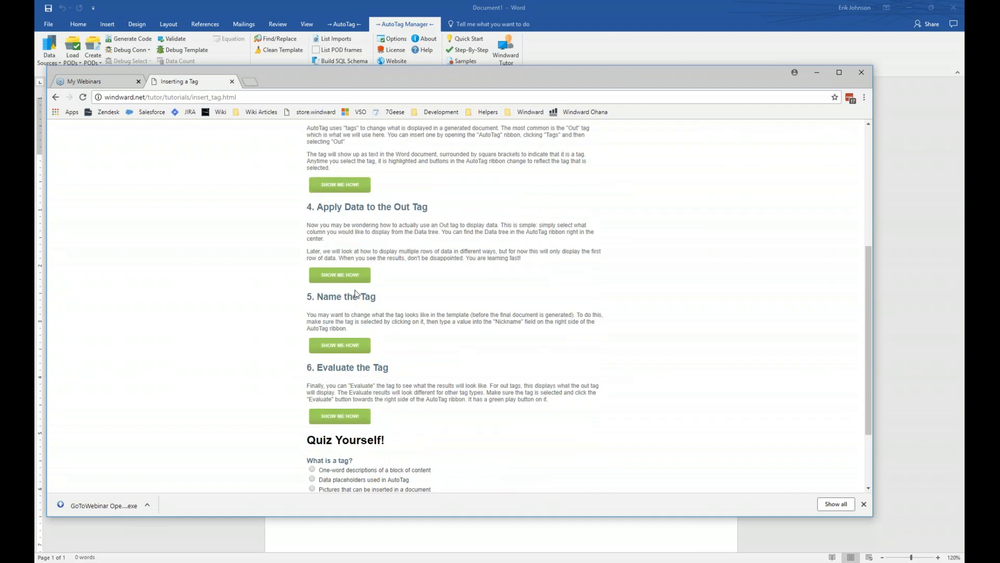
scroll(356, 288, up, 5)
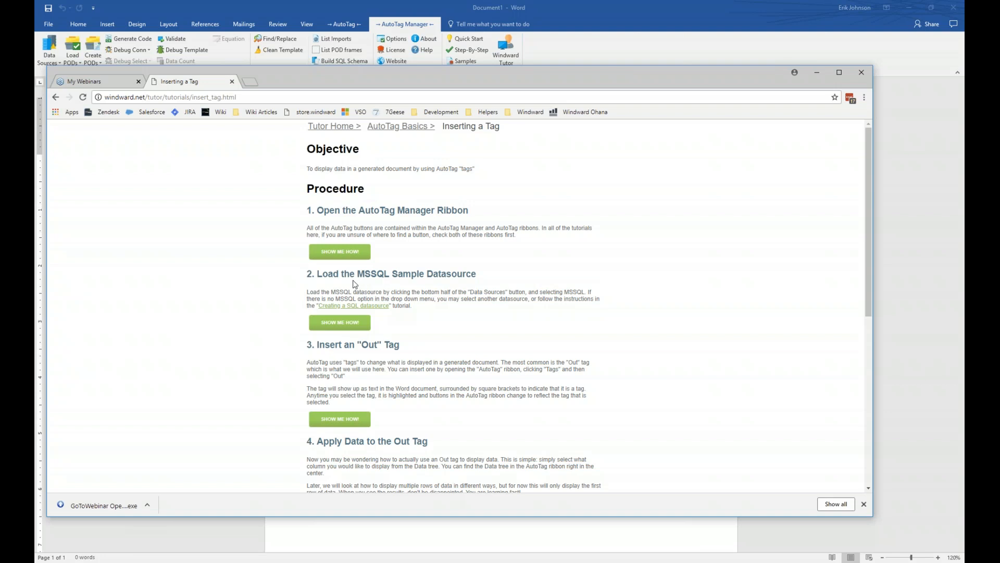
click(861, 73)
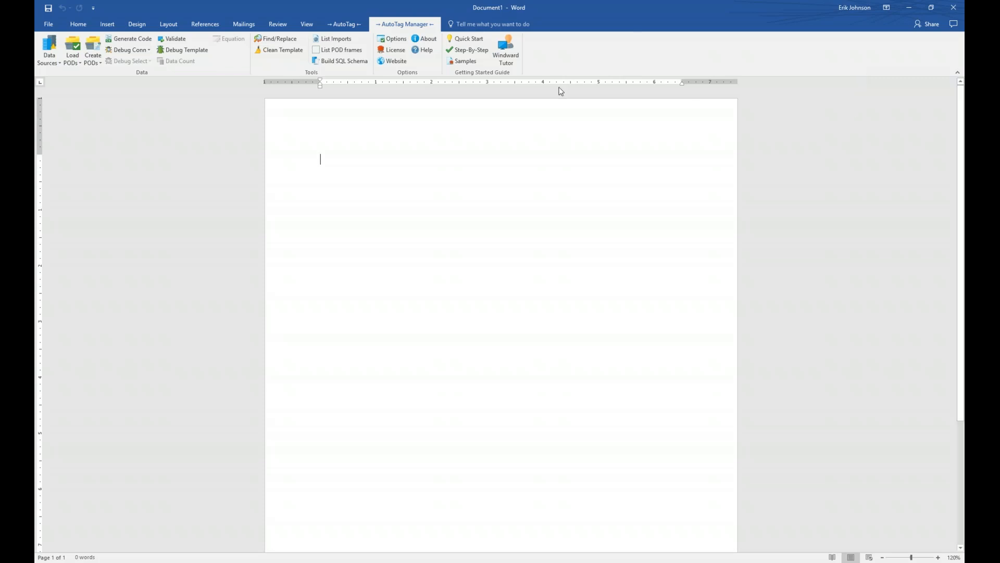
Step: Open the Samples gallery from the Getting Started Guide group
click(464, 61)
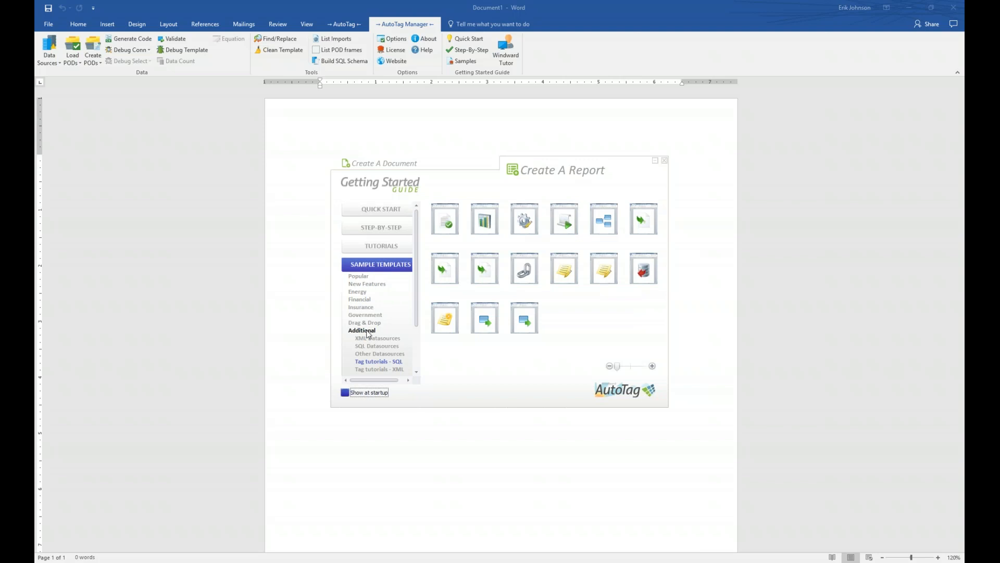
Step: Under Tag tutorials - SQL, open the If Tag sample template if_tag_SQL.docx
drag(417, 301, 417, 309)
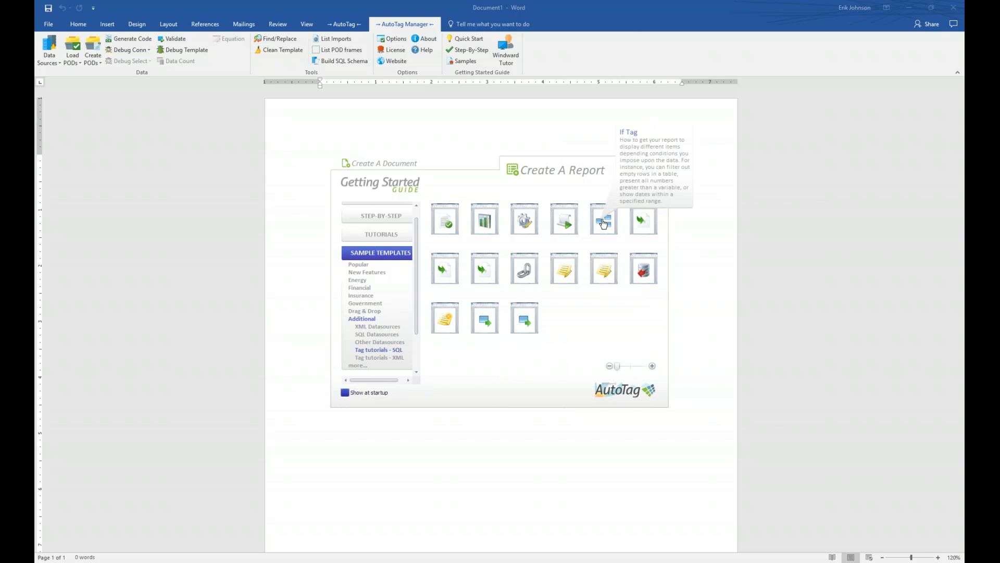
click(603, 223)
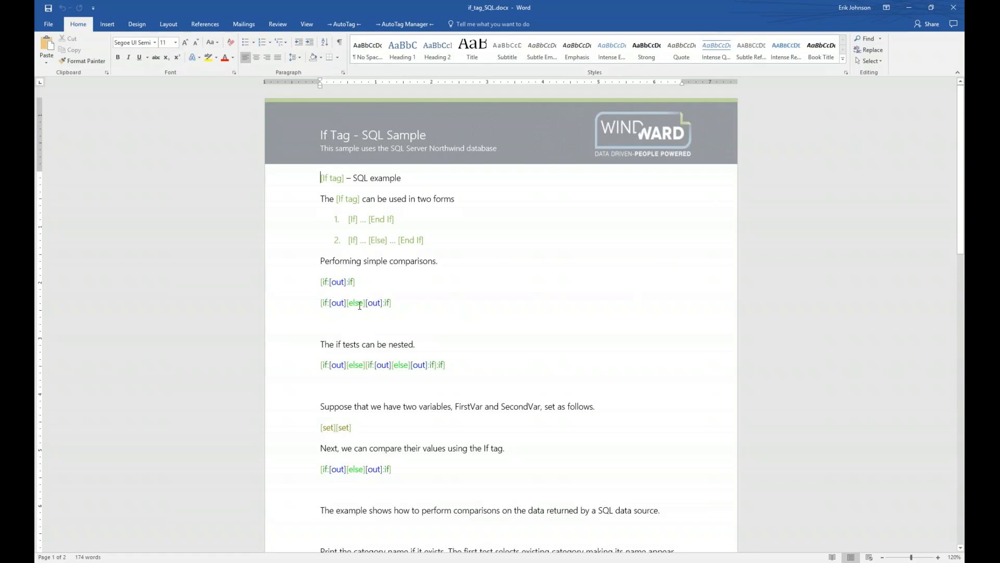
Step: Scroll through the If, out, else and set tag examples, then close if_tag_SQL.docx
scroll(464, 295, down, 5)
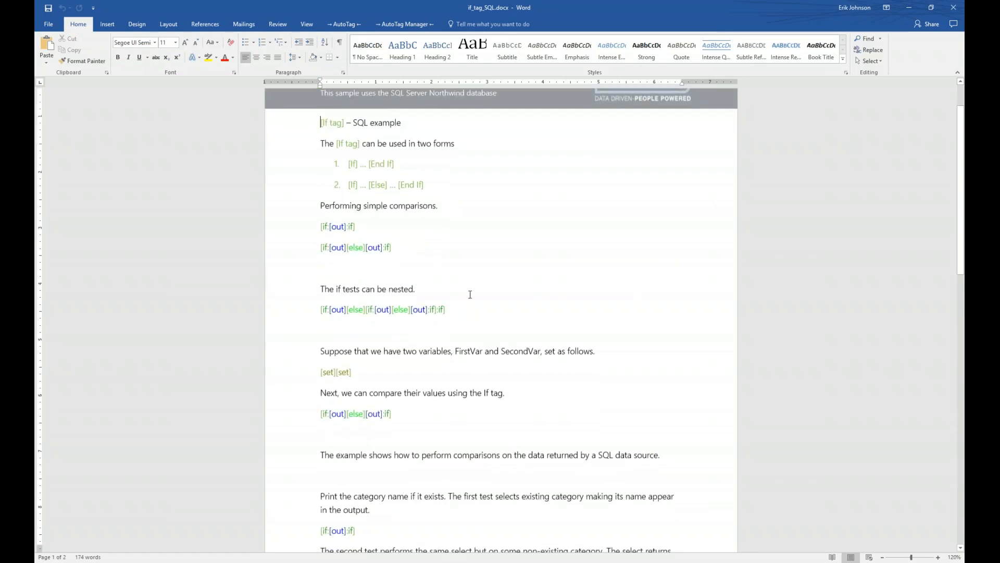
scroll(470, 295, down, 2)
scroll(469, 292, up, 6)
scroll(468, 295, up, 1)
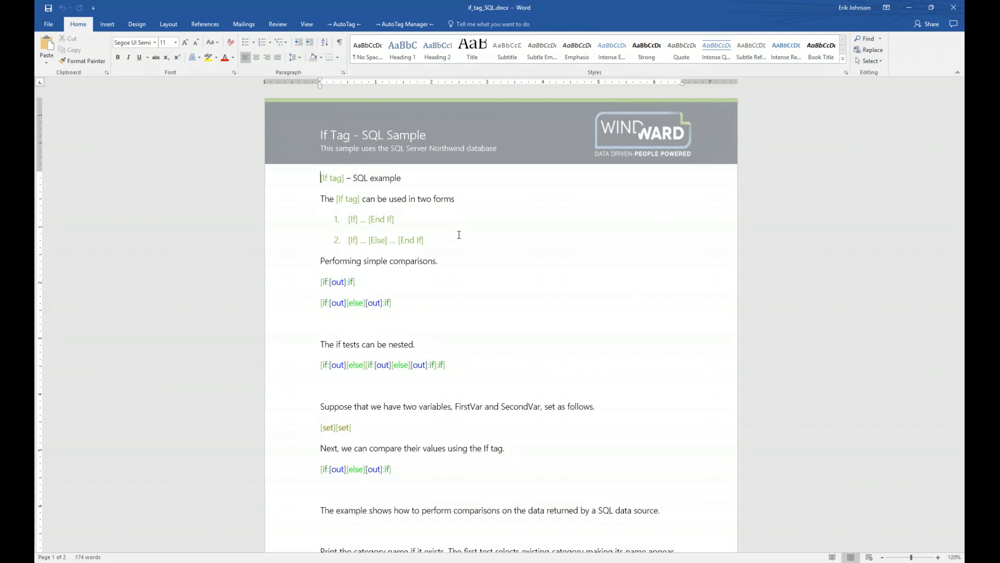
click(955, 7)
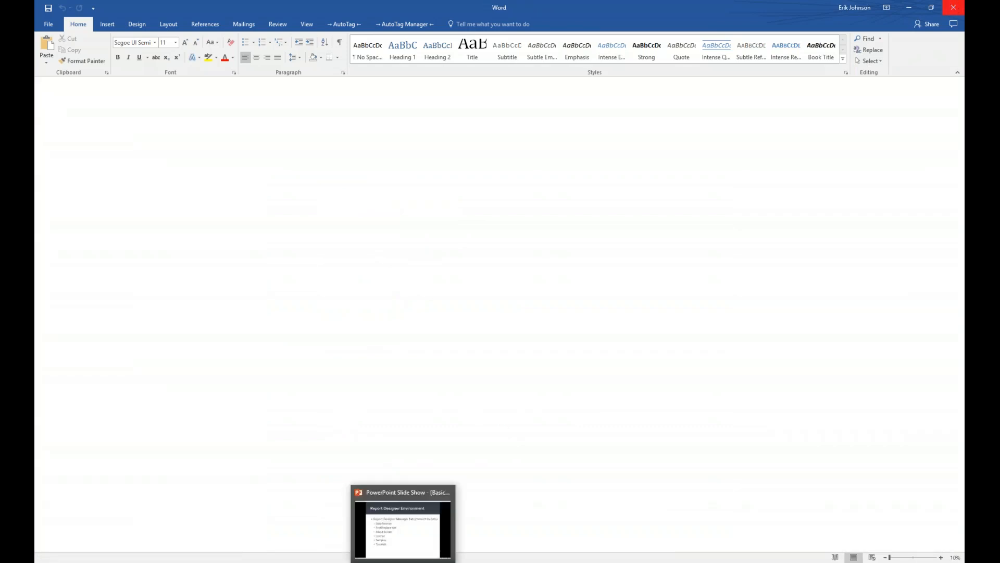
Step: Return to the Basic_AutoTag_Training slide show and advance to slide 7, Report Designer Environment
click(405, 516)
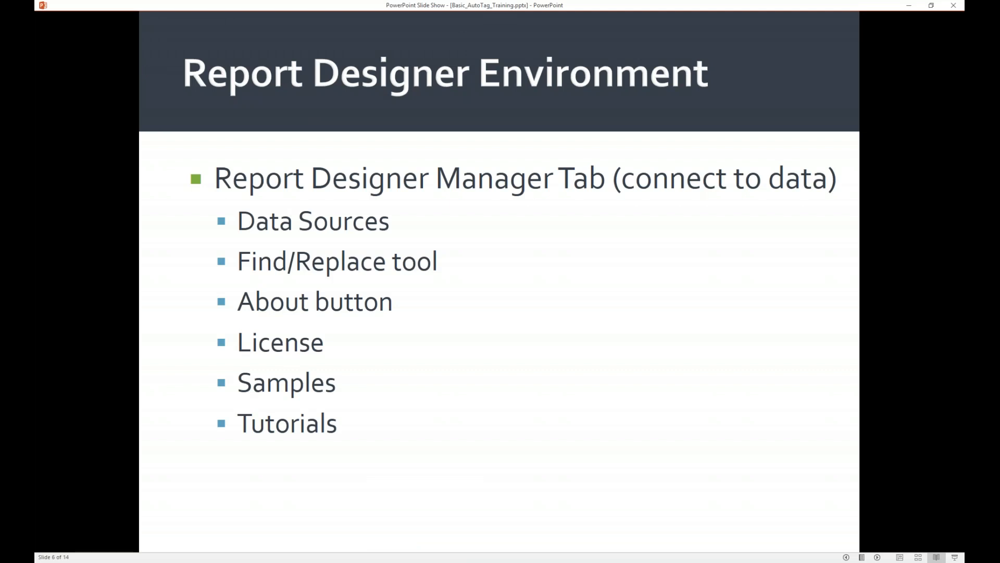
key(Right)
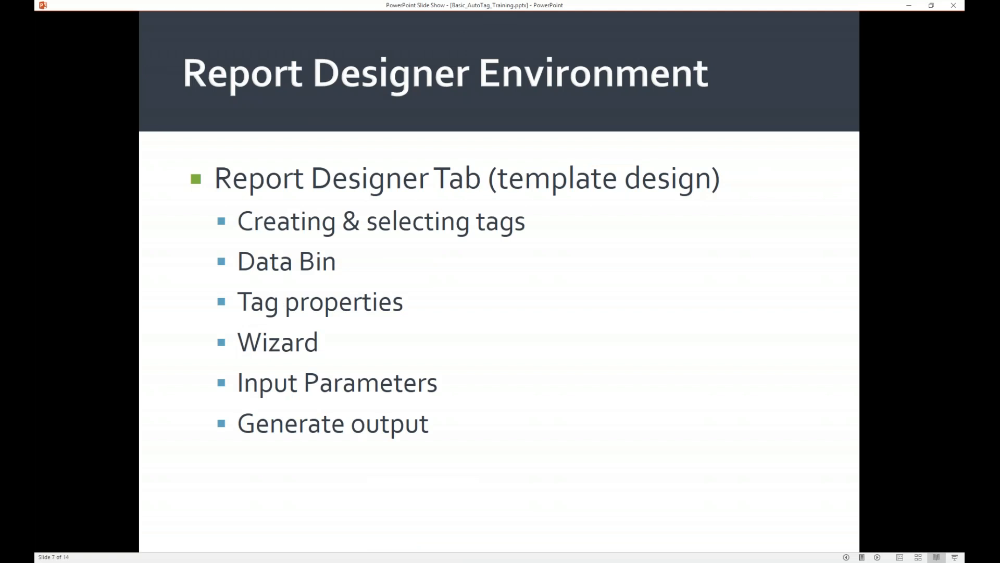
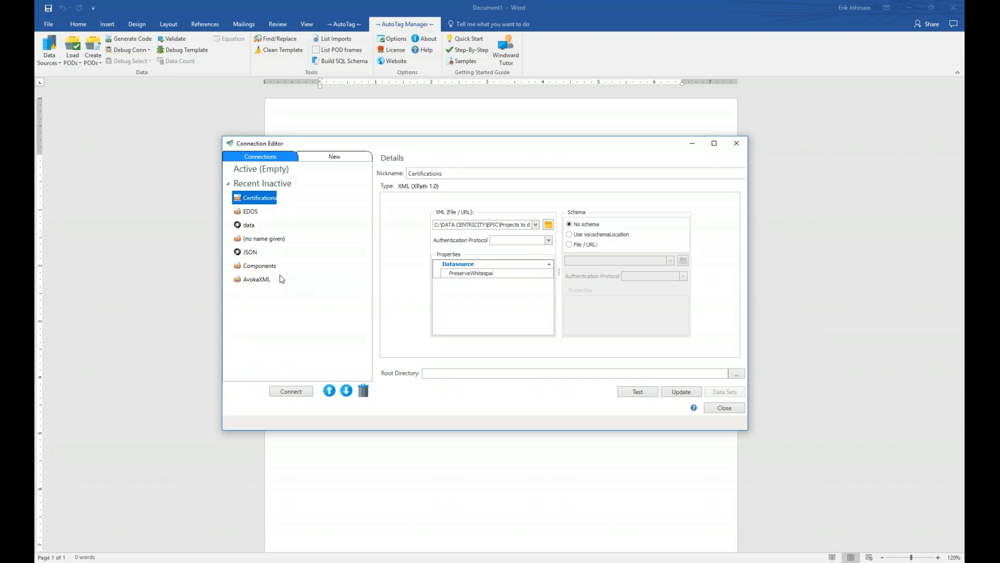
Step: Start a new data source, then collapse and re-expand the SQL and Web/File type groups
click(323, 159)
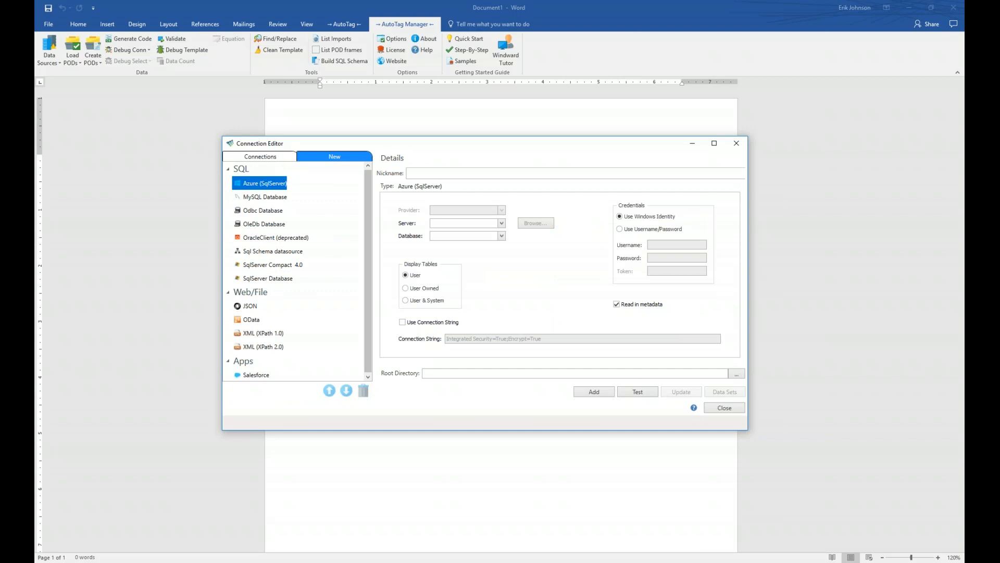
click(228, 169)
click(228, 184)
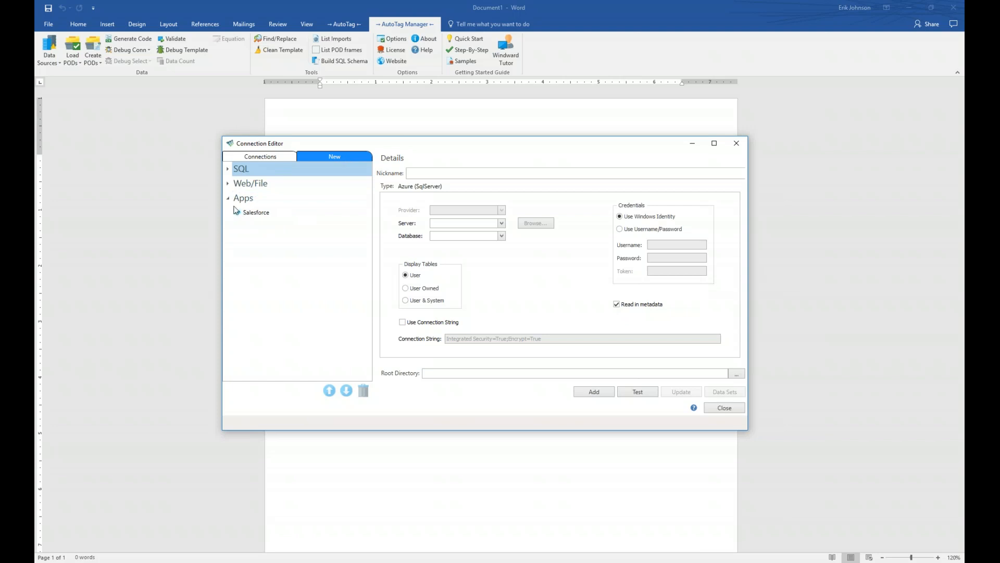
double_click(235, 185)
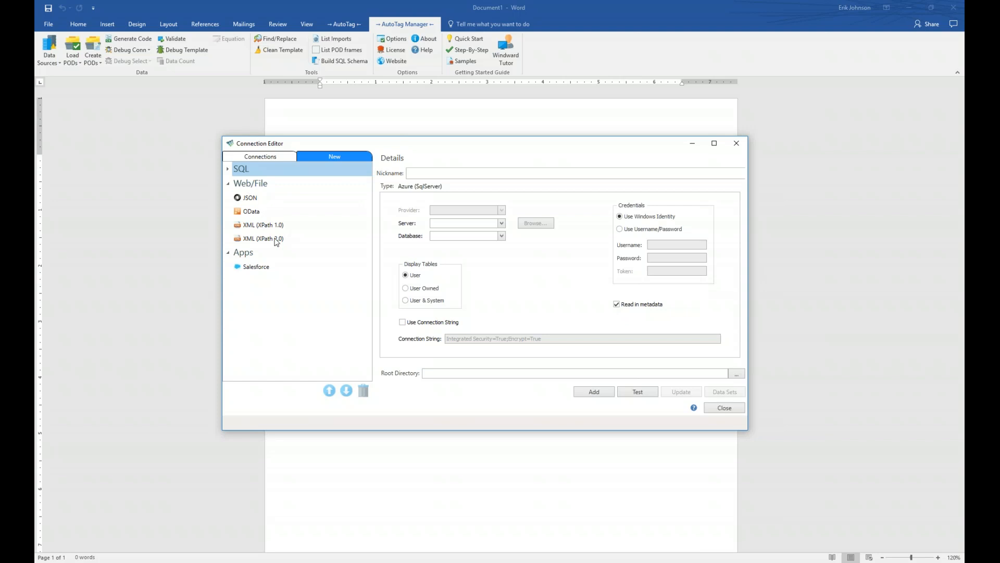
click(228, 170)
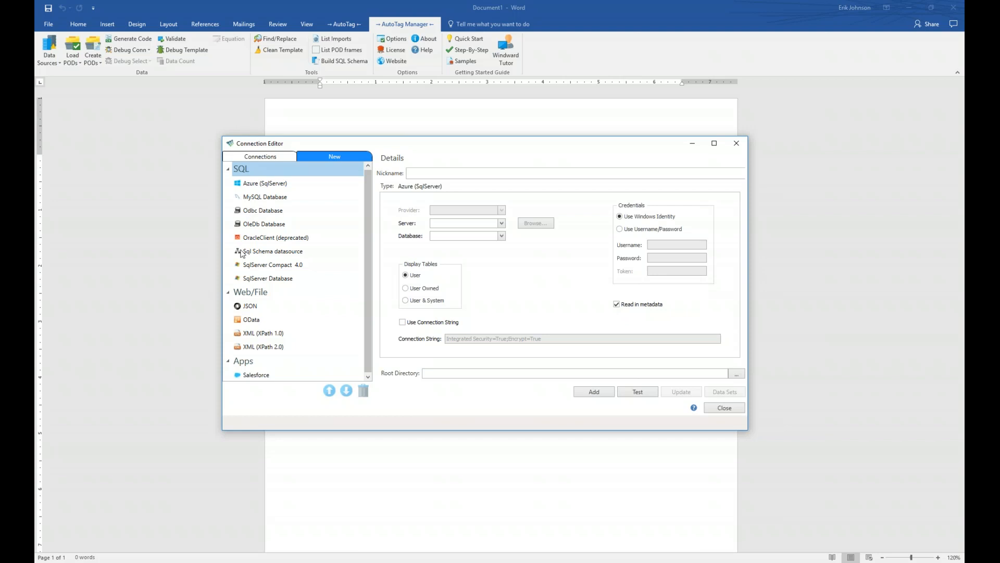
Step: Choose SqlServer Database as the connection type and move the editor window
click(264, 281)
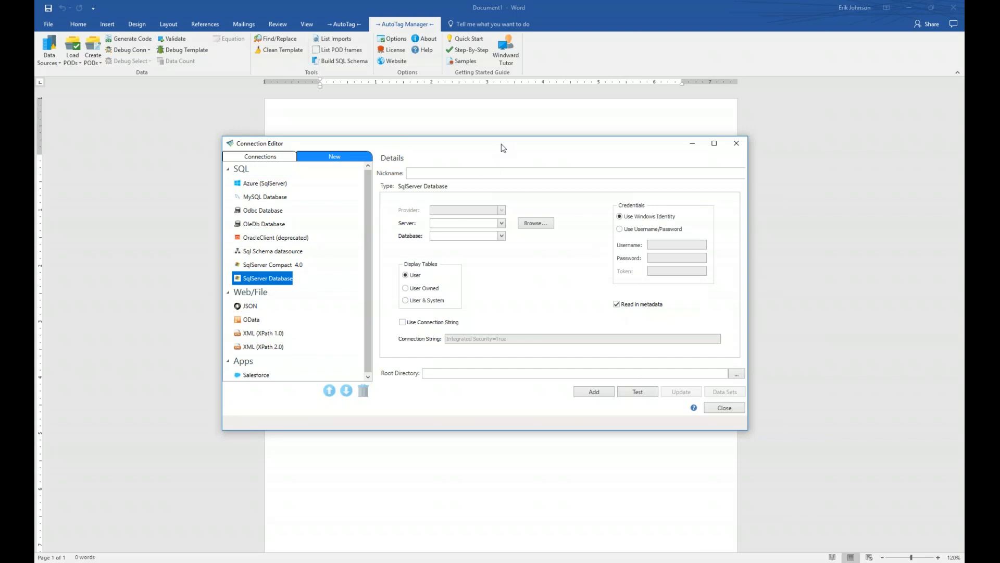
drag(503, 148, 471, 163)
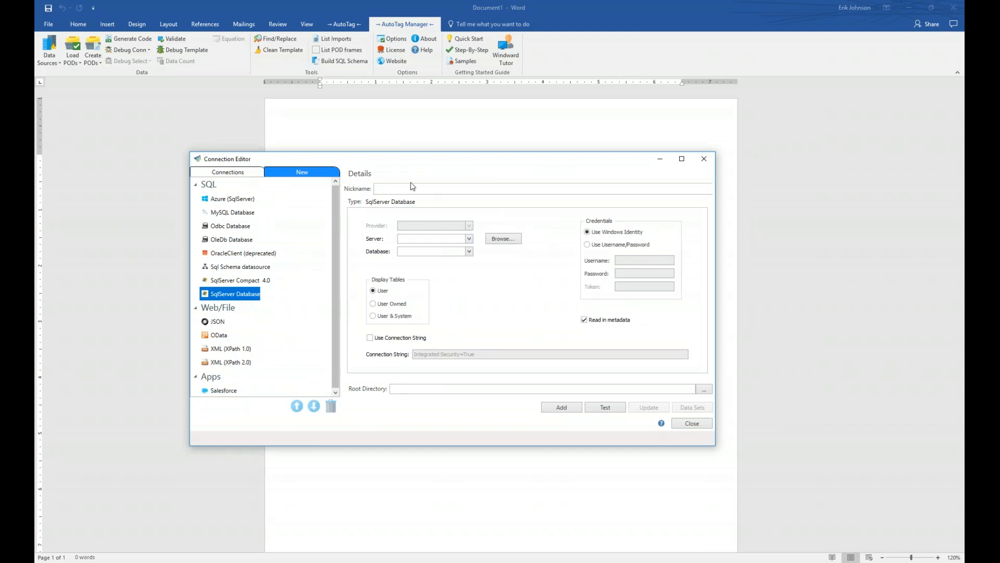
mouse_move(347, 197)
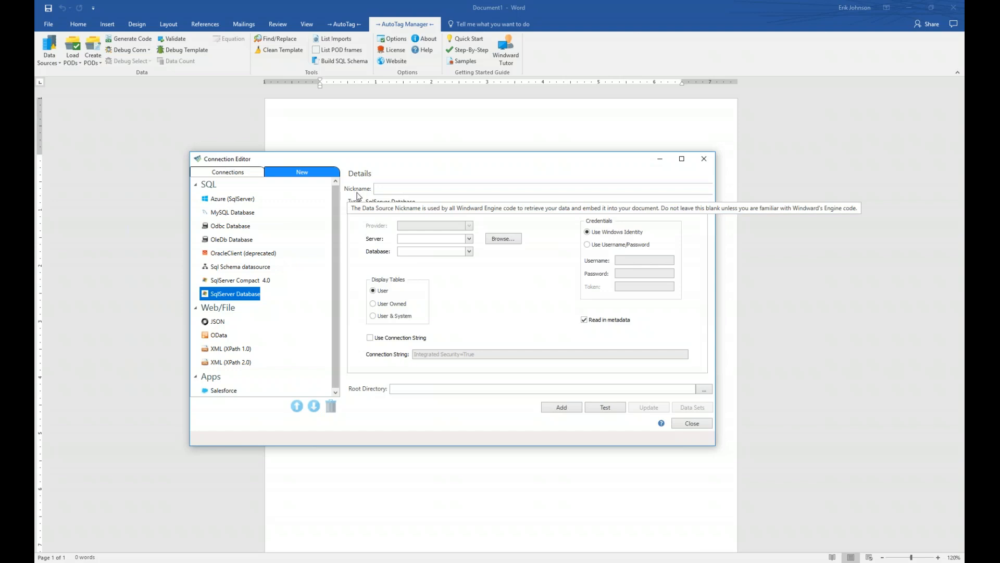
click(402, 190)
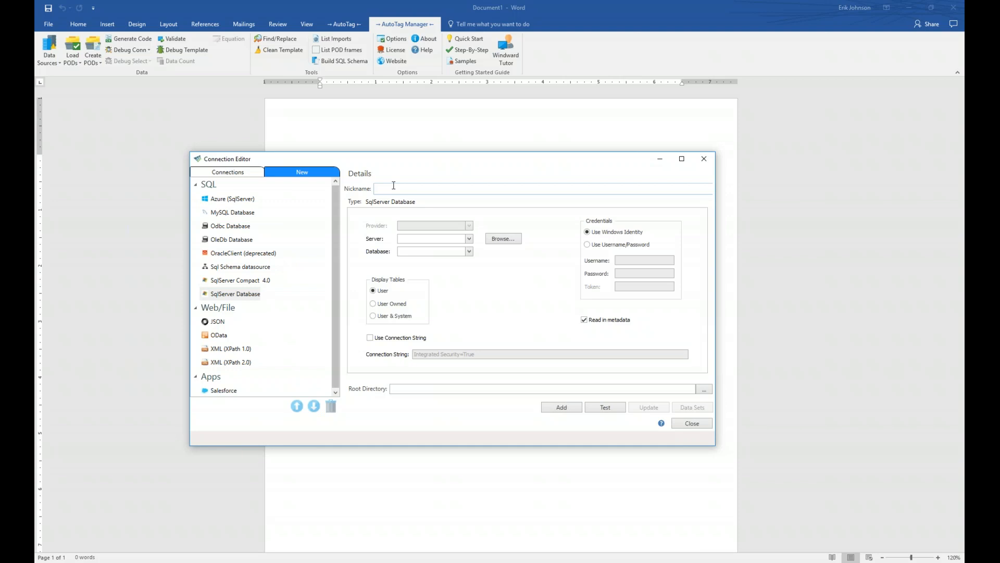
Step: Enter nickname NorthwindSQL and server mssql.windward.net, correcting the server-name typo
text(Northwind)
text(ind)
text(SQL)
text(ms)
text(sqp)
key(BackSpace)
key(BackSpace)
text(ql.windward.net)
Step: Switch to Username/Password sign-in and fill in the account username and password
click(588, 245)
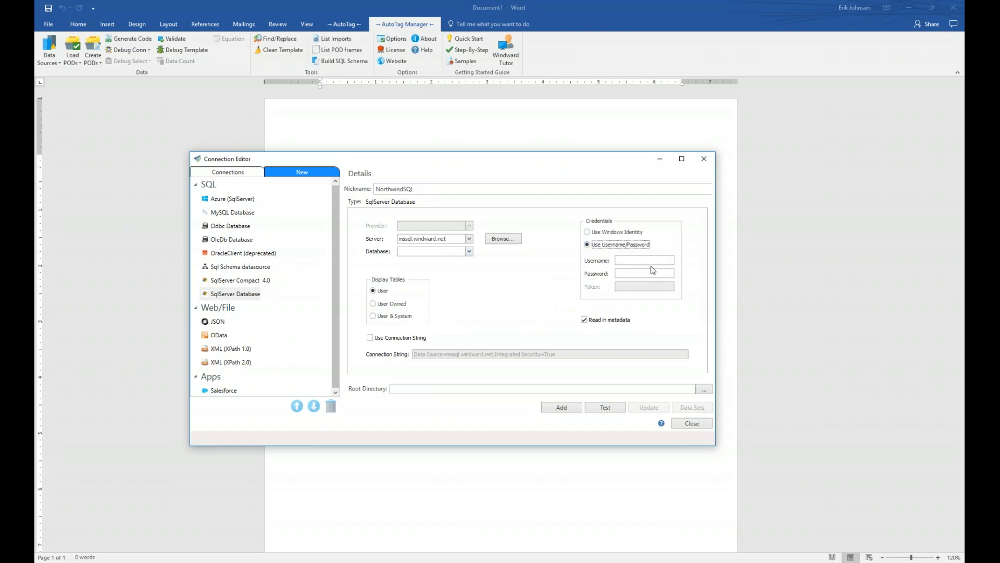
click(655, 260)
text(demo)
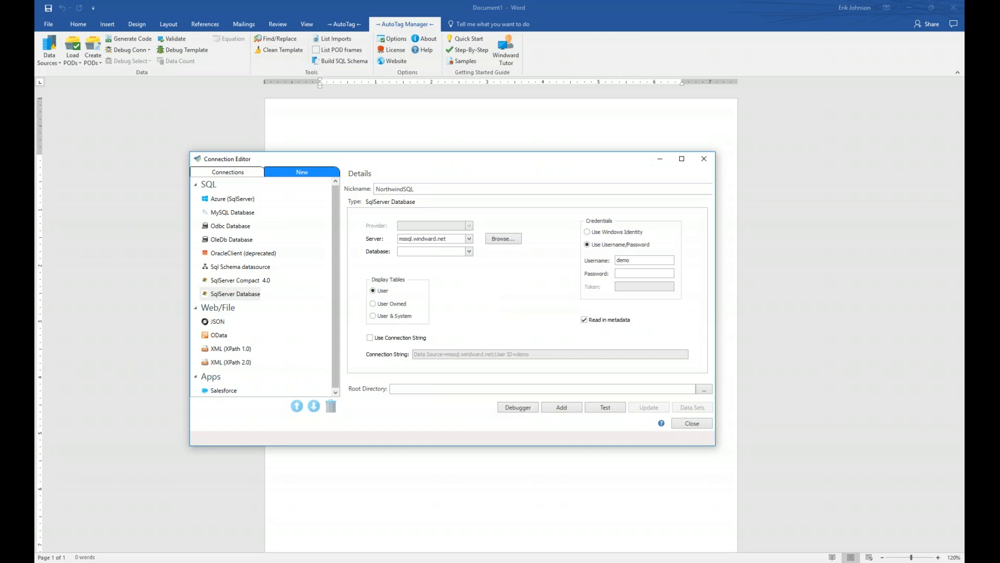
text(de)
mouse_move(630, 324)
click(427, 251)
Step: Pick Northwind from the server's database list, toggling Use Connection String on and back off
click(469, 251)
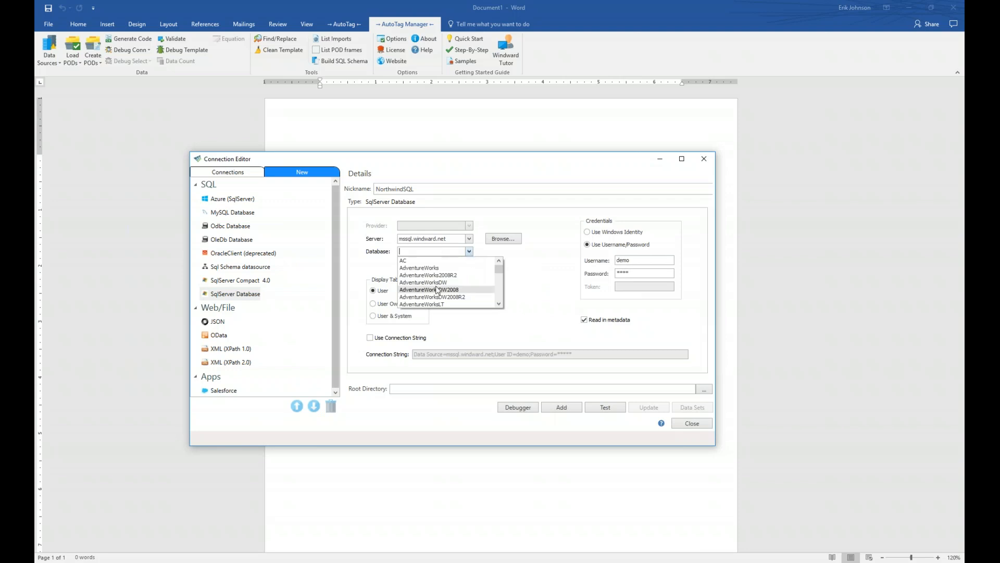
drag(499, 268, 500, 289)
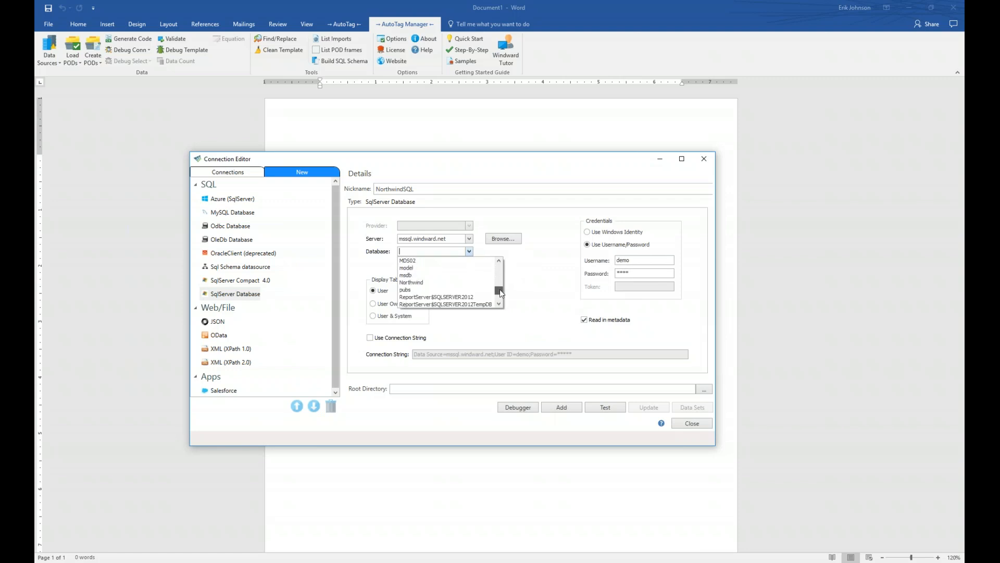
click(420, 284)
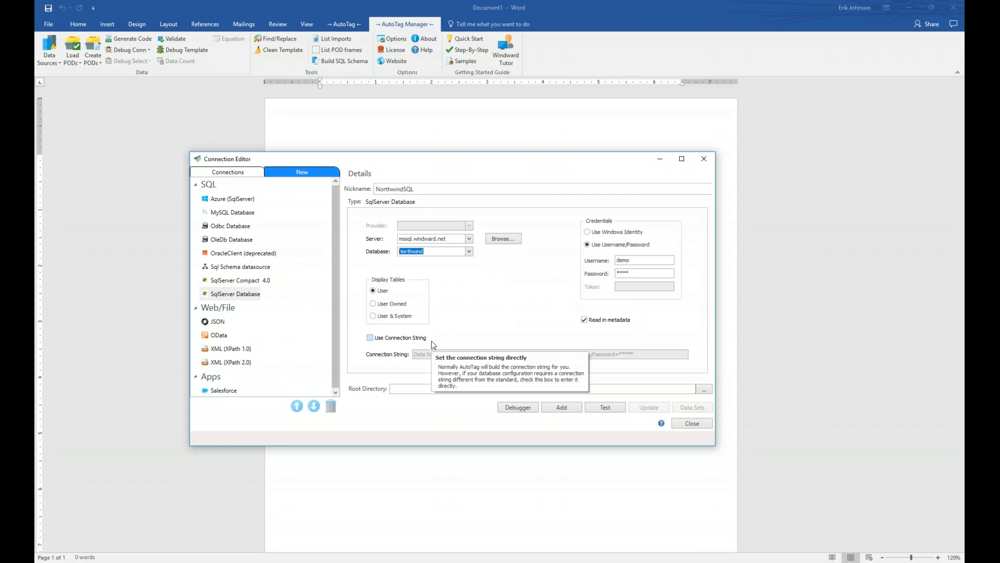
click(405, 340)
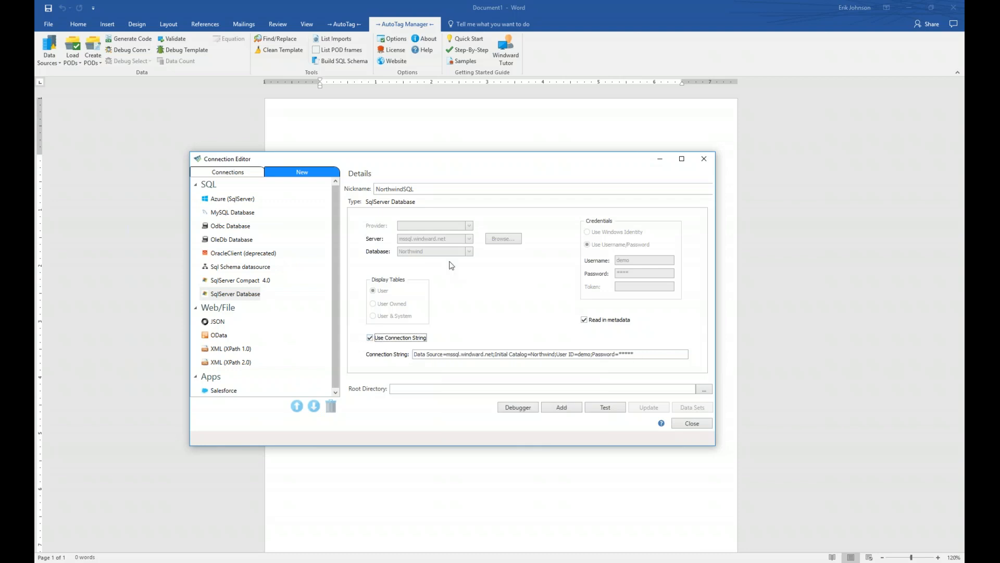
click(373, 338)
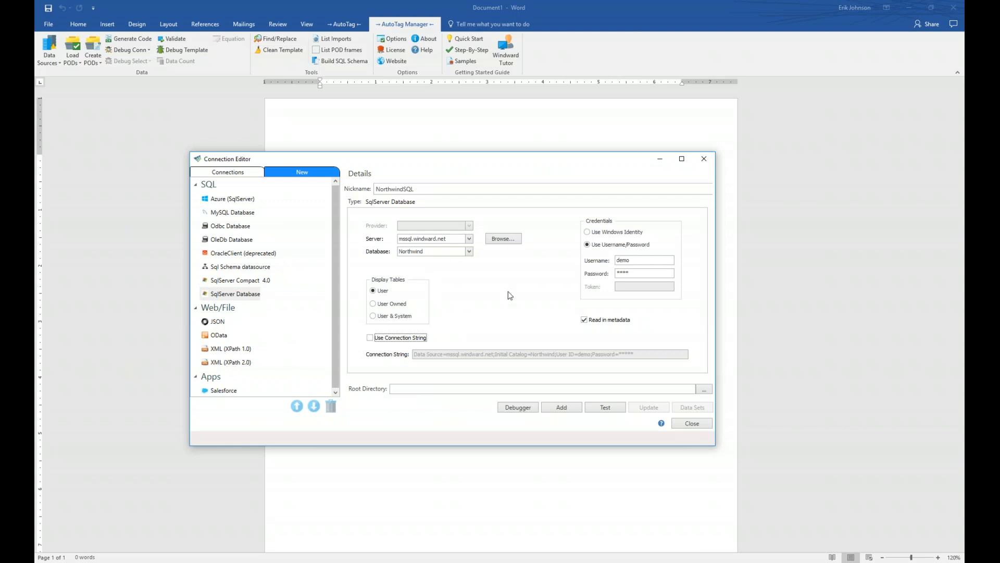
Step: Test the NorthwindSQL connection and add it as a data source
click(614, 409)
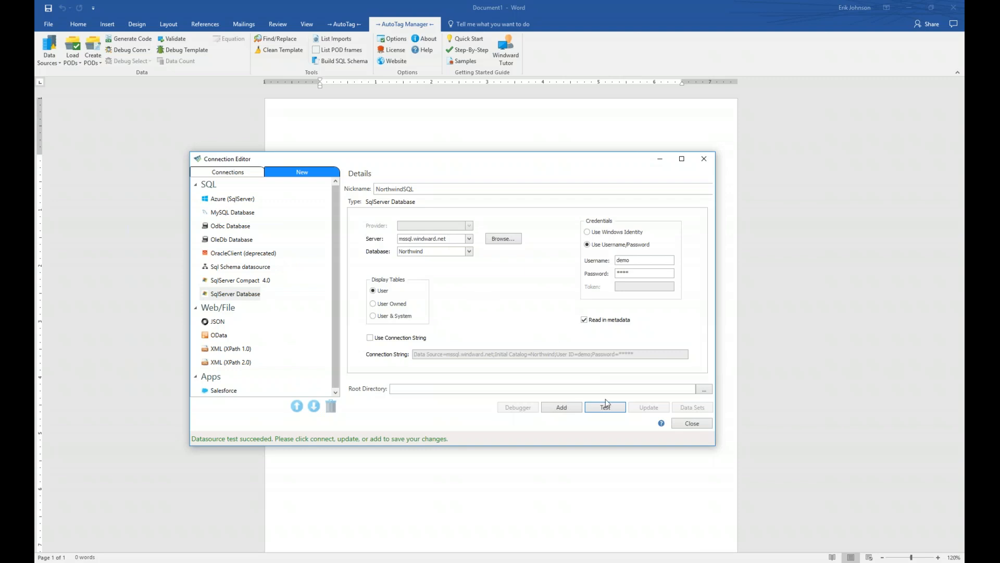
click(566, 407)
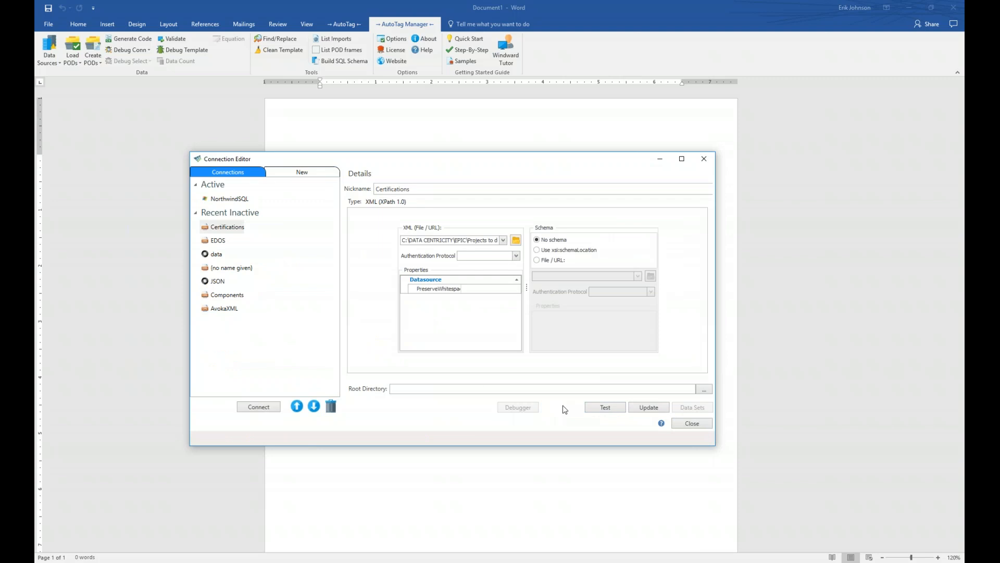
Step: Review the NorthwindSQL entry in the Connections list and close the Connection Editor
click(229, 199)
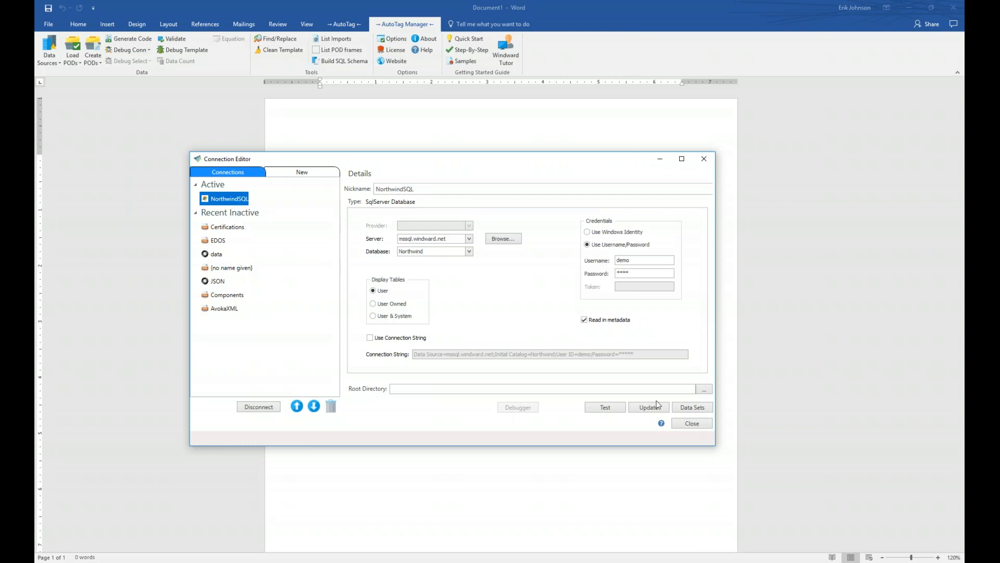
click(691, 424)
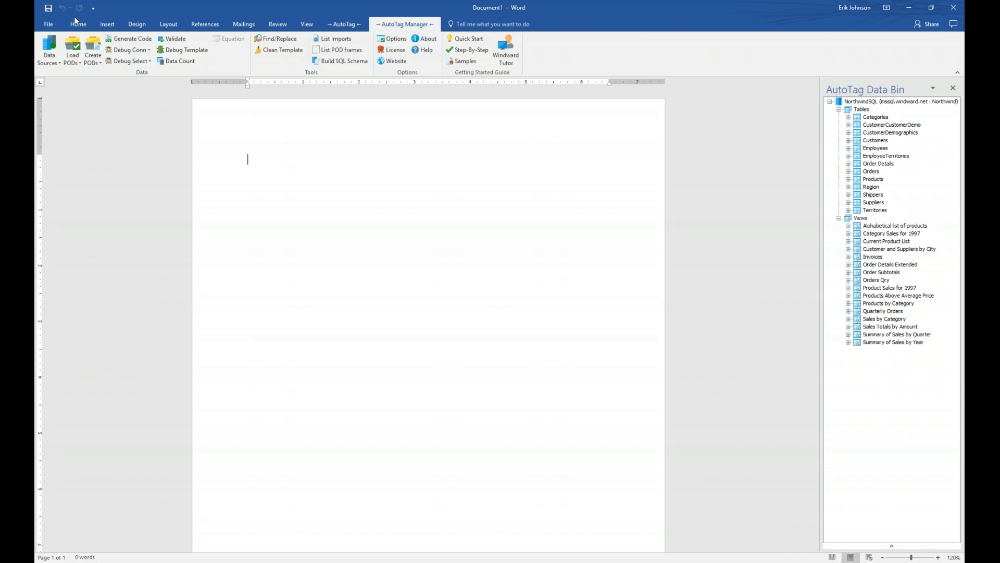
Step: Switch the ribbon to the Insert commands
click(108, 24)
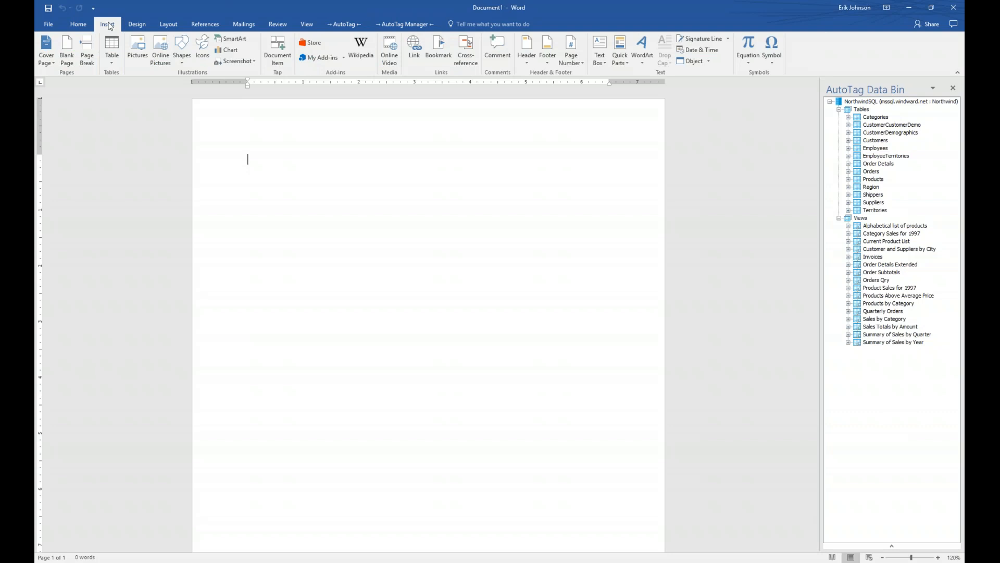
Step: Insert a 3-column, 2-row table and expand Categories in the AutoTag Data Bin
click(111, 59)
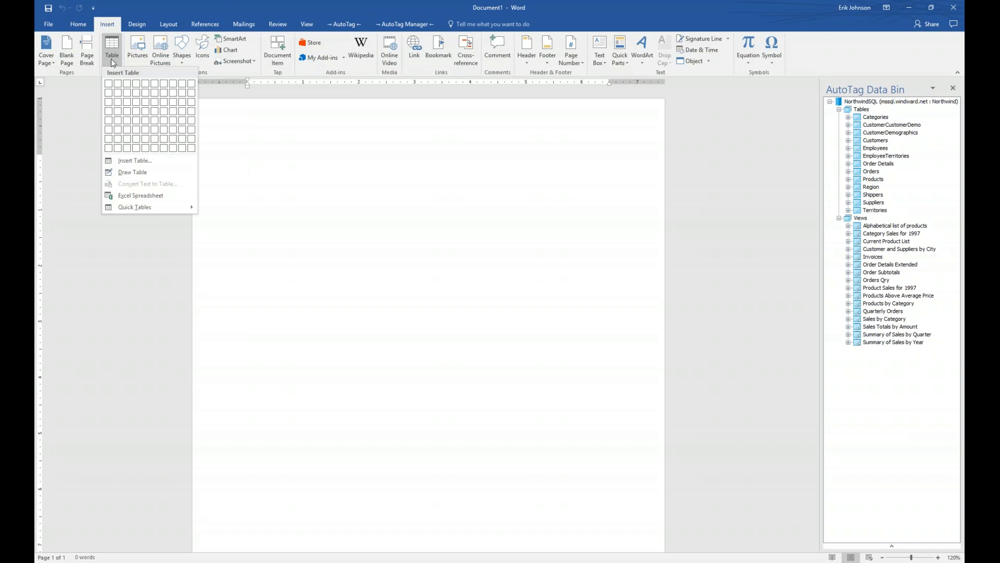
click(126, 93)
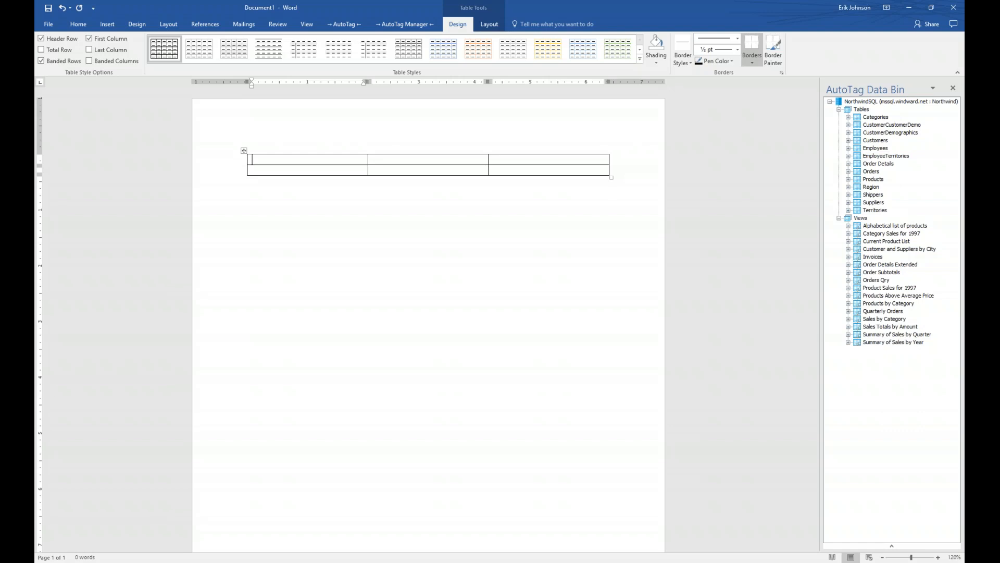
click(848, 117)
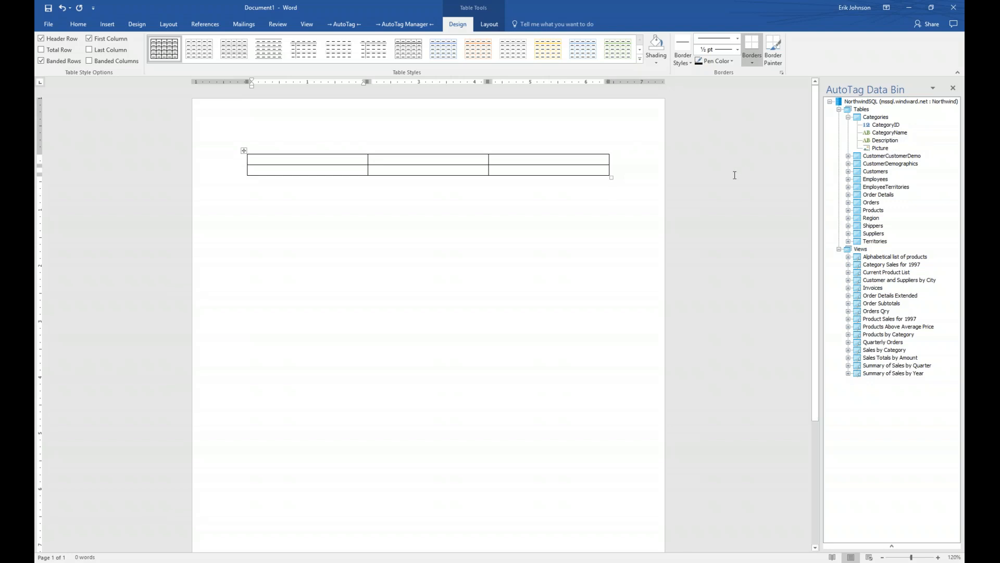
Step: Fill the first table row with headers Category Name, Description and Picture
drag(877, 129, 305, 161)
text(Cate)
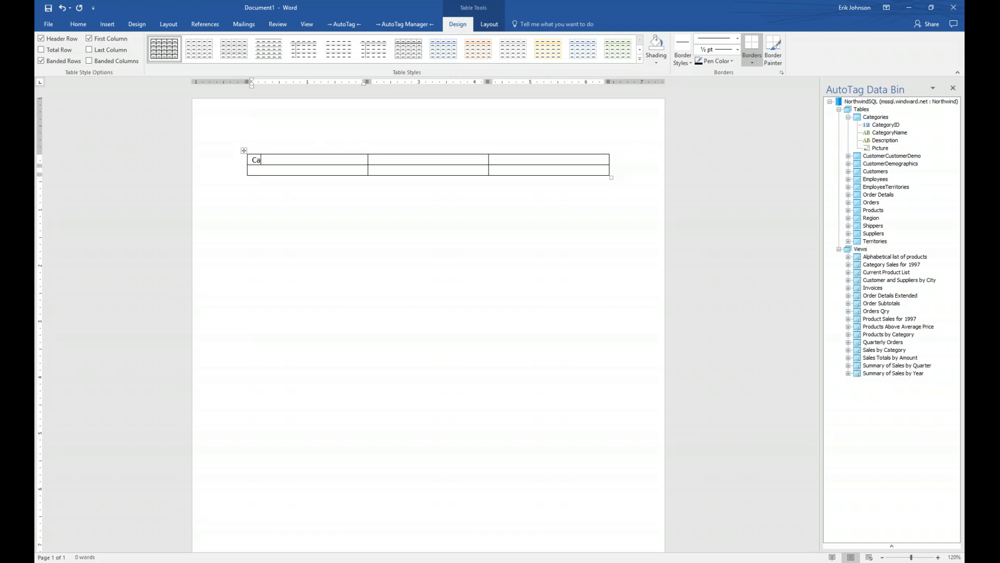
text(gory Name)
key(Tab)
text(Description)
key(Tab)
text(Picture)
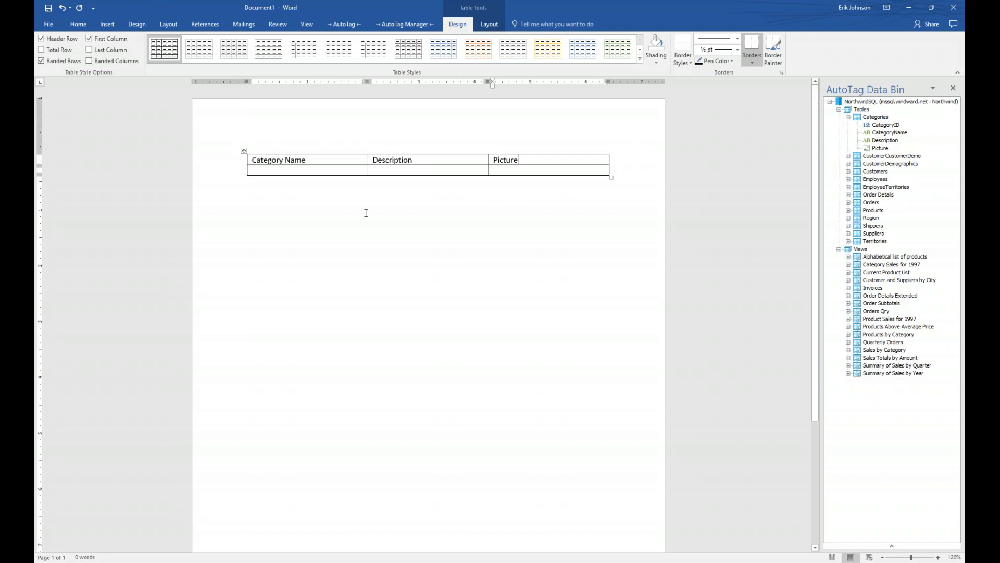
Step: Place the cursor in the second row's first cell and bring up the AutoTag tools
click(291, 169)
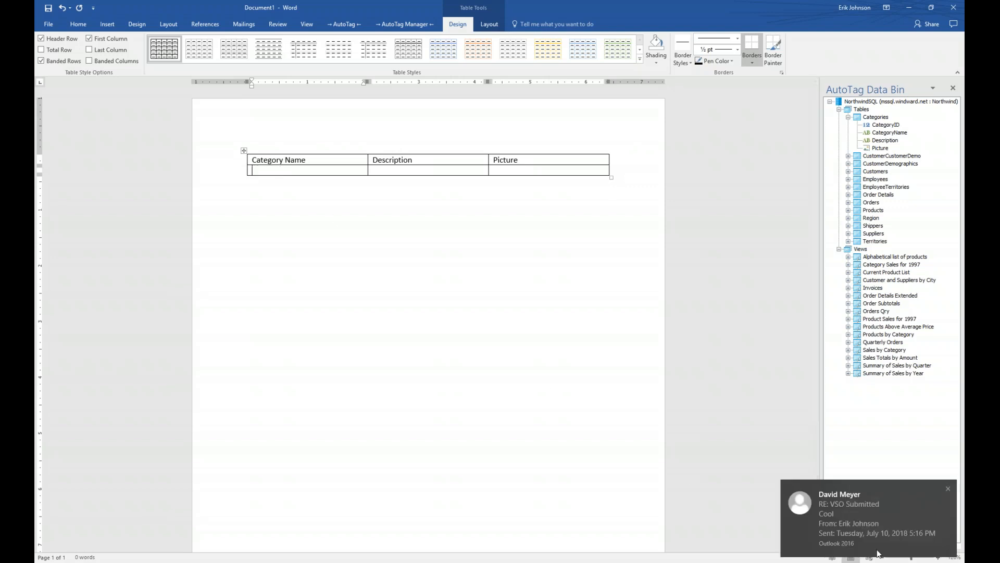
click(946, 492)
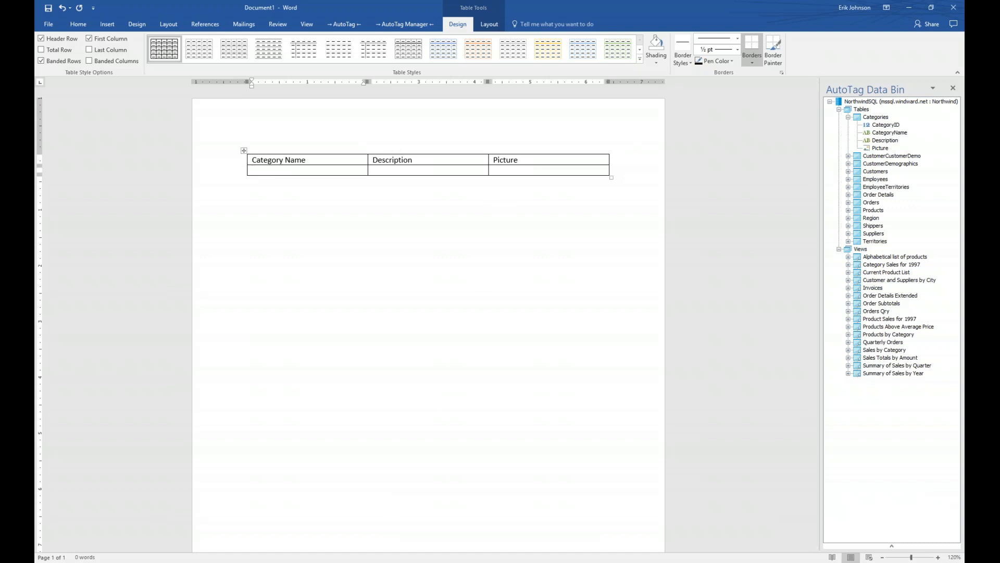
click(380, 561)
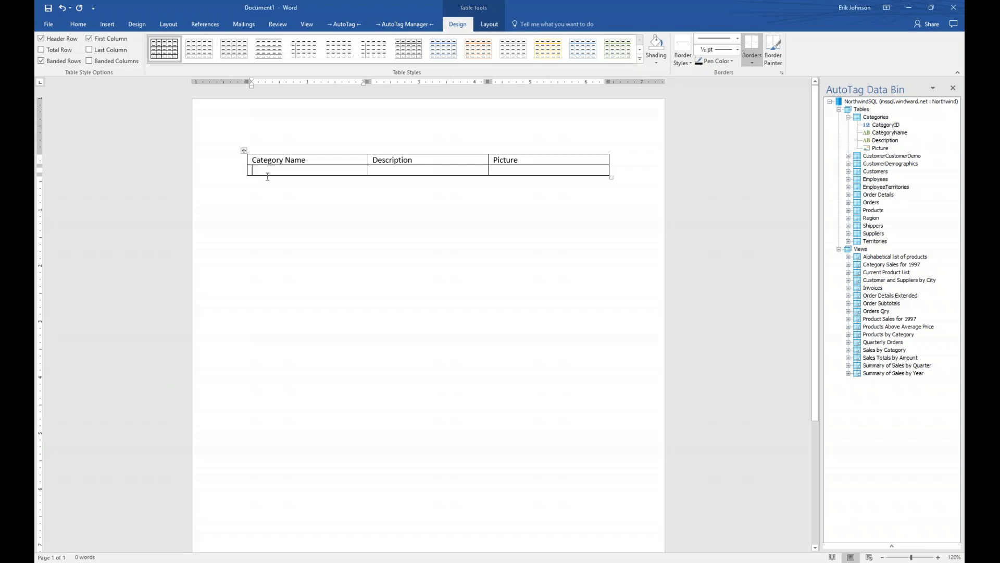
click(261, 167)
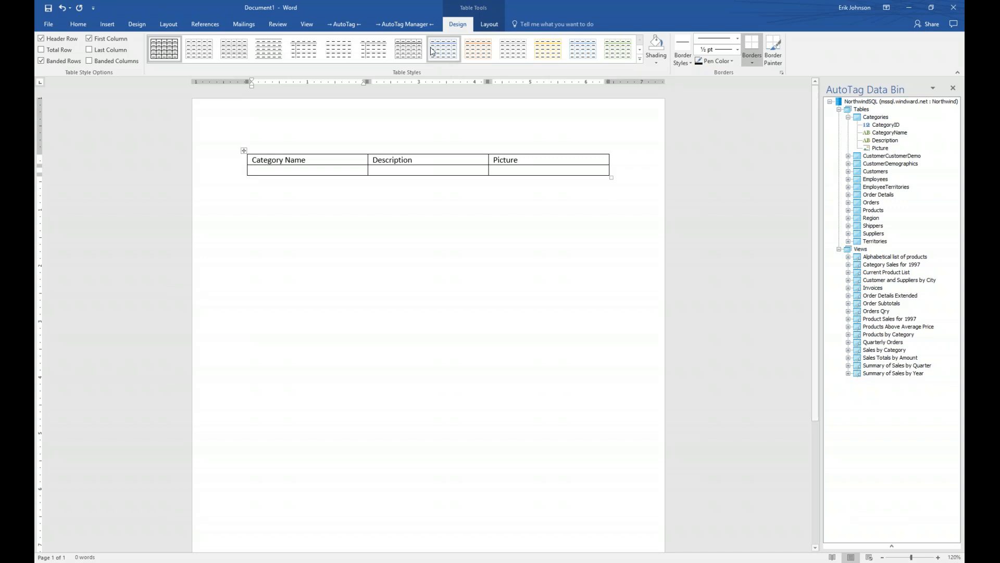
click(341, 25)
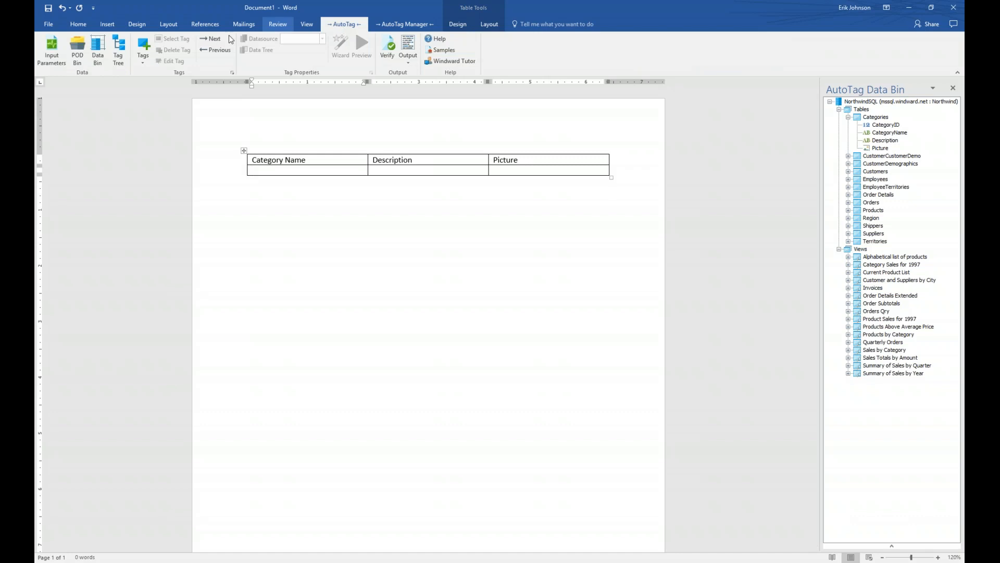
Step: Add a ForEach tag from the AutoTag Tags list to the second row's first cell
click(145, 46)
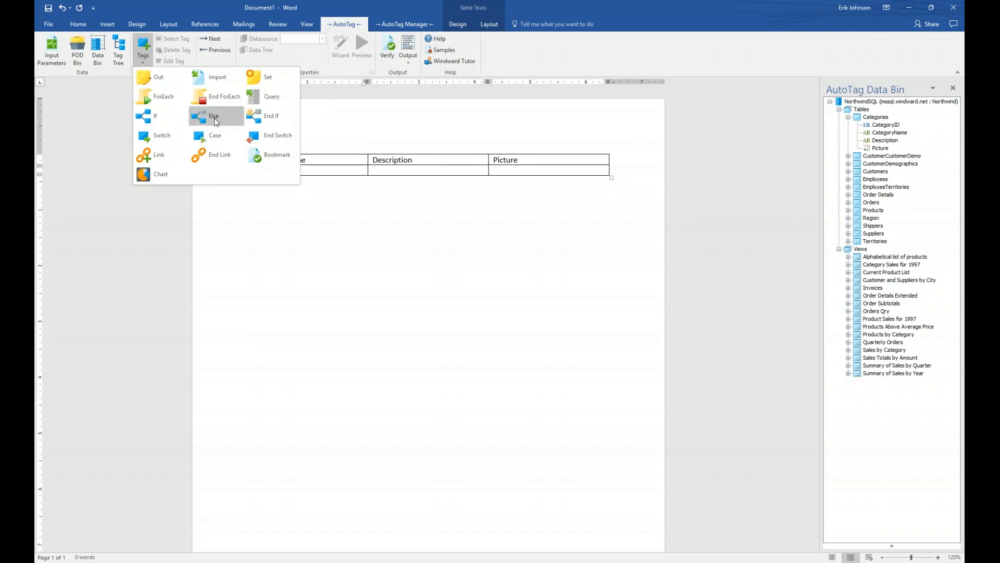
click(158, 99)
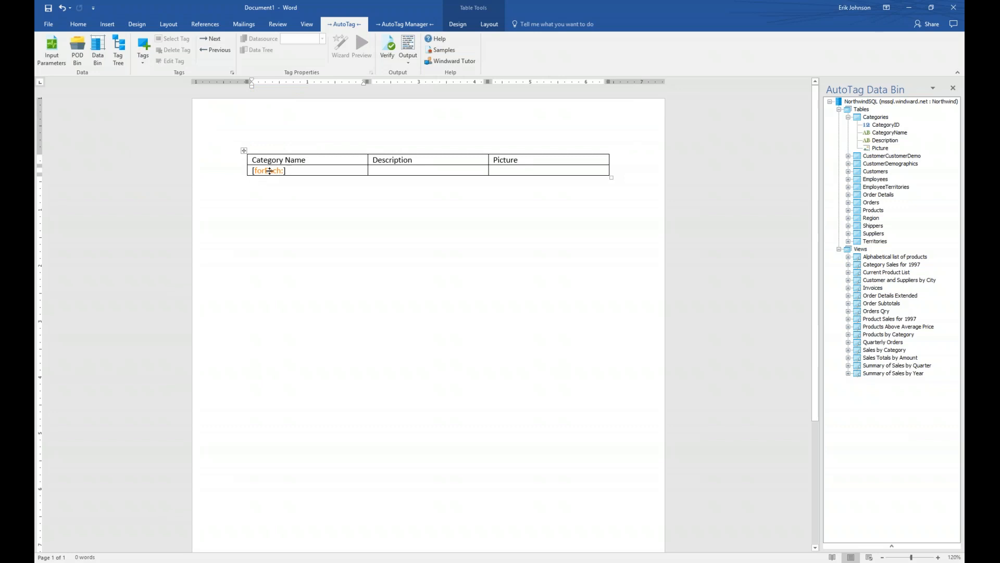
Step: Rename the loop tag's variable to varCategories, declining to update other tag references
click(270, 170)
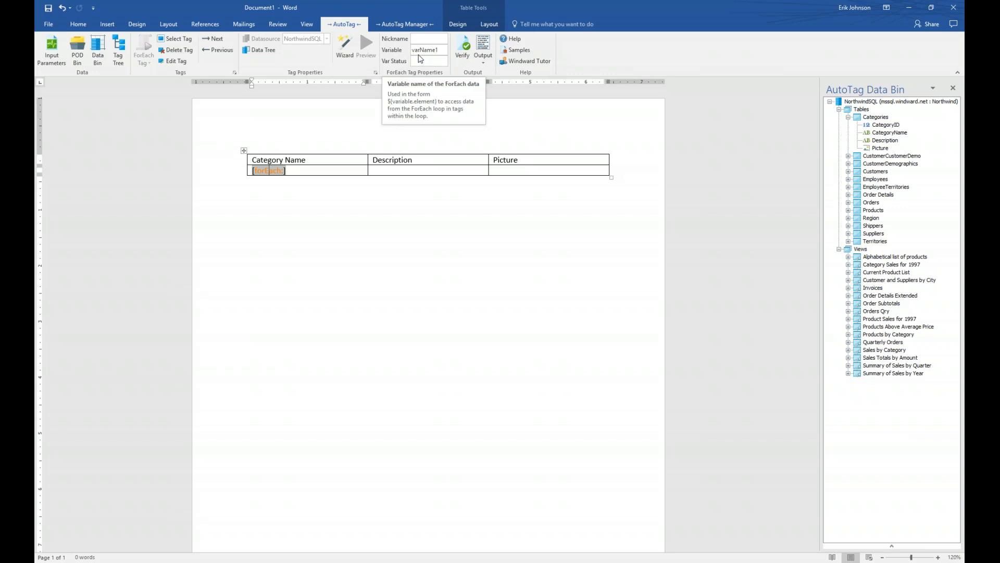
click(420, 50)
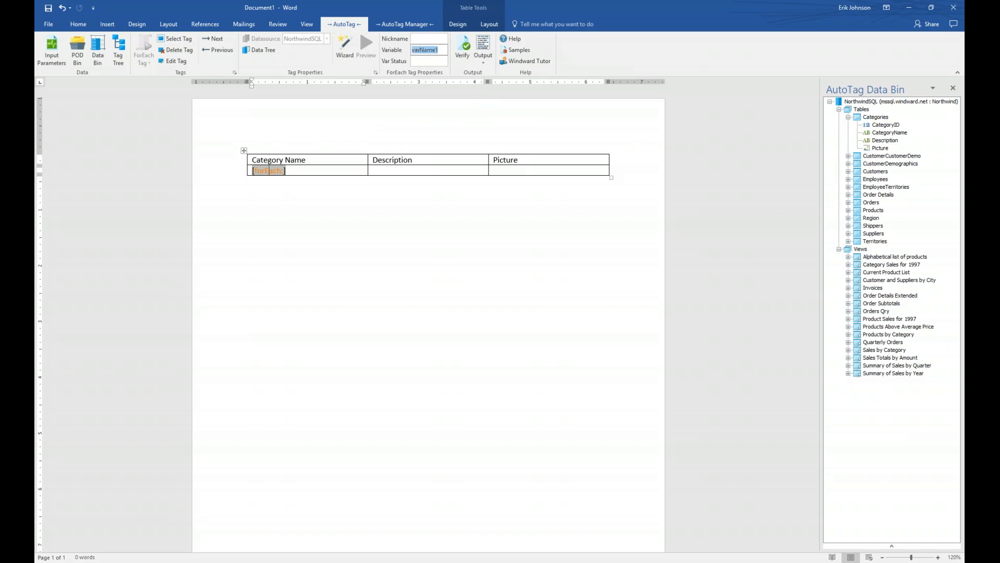
click(419, 51)
key(shift+End)
text(Categories)
key(Return)
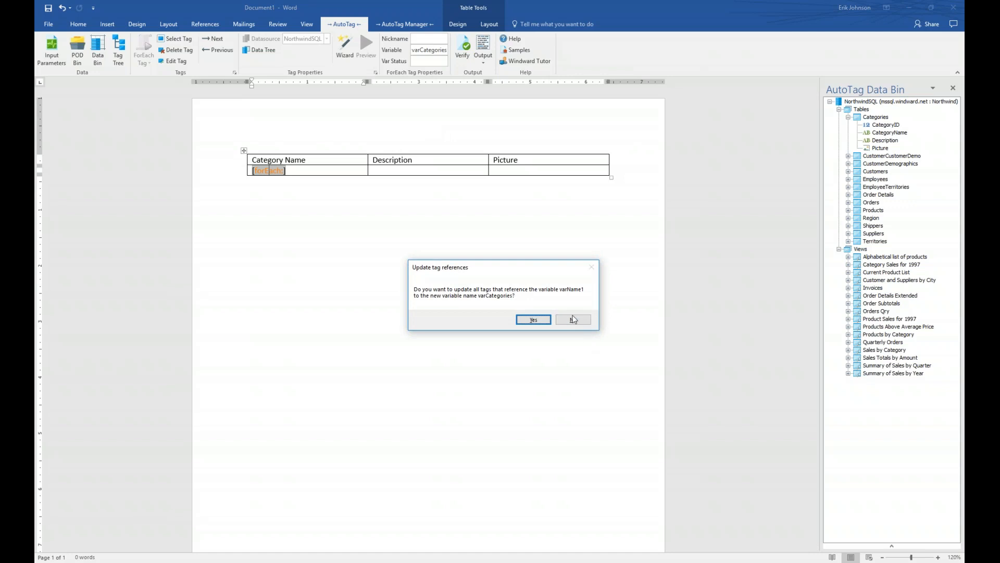
click(582, 321)
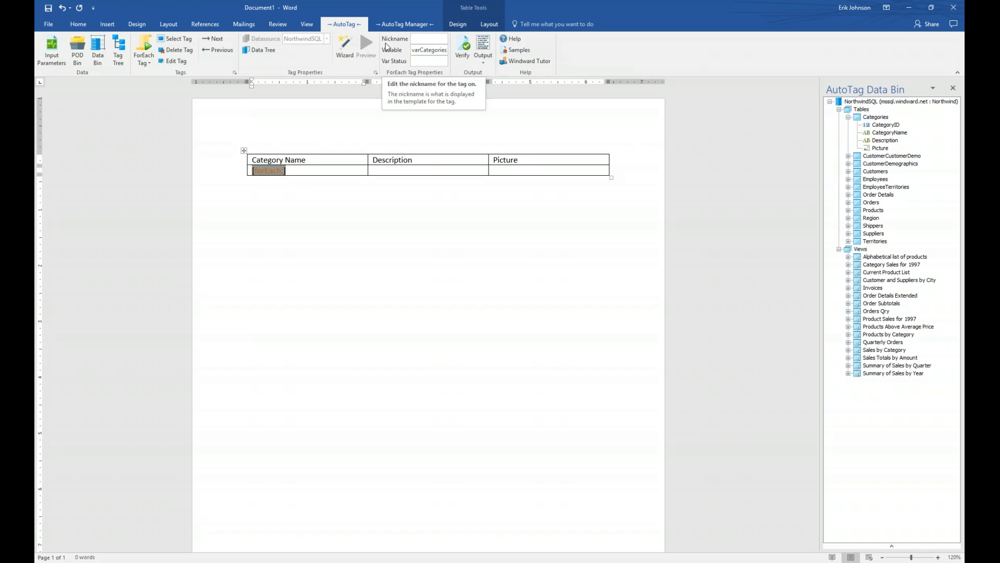
Step: Set the loop tag's nickname to Categories so it displays as [Categories]
click(422, 38)
text(Categories)
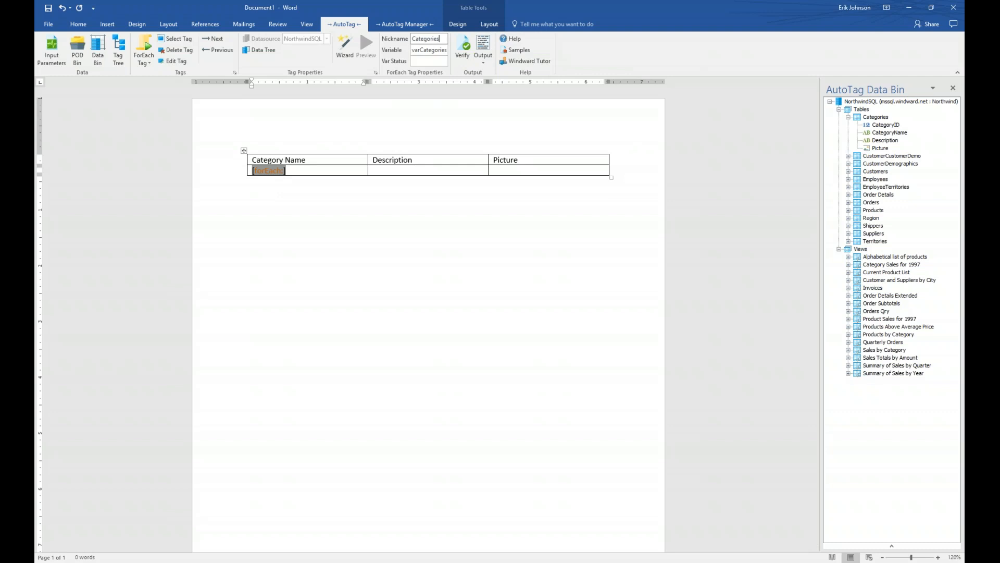
key(Return)
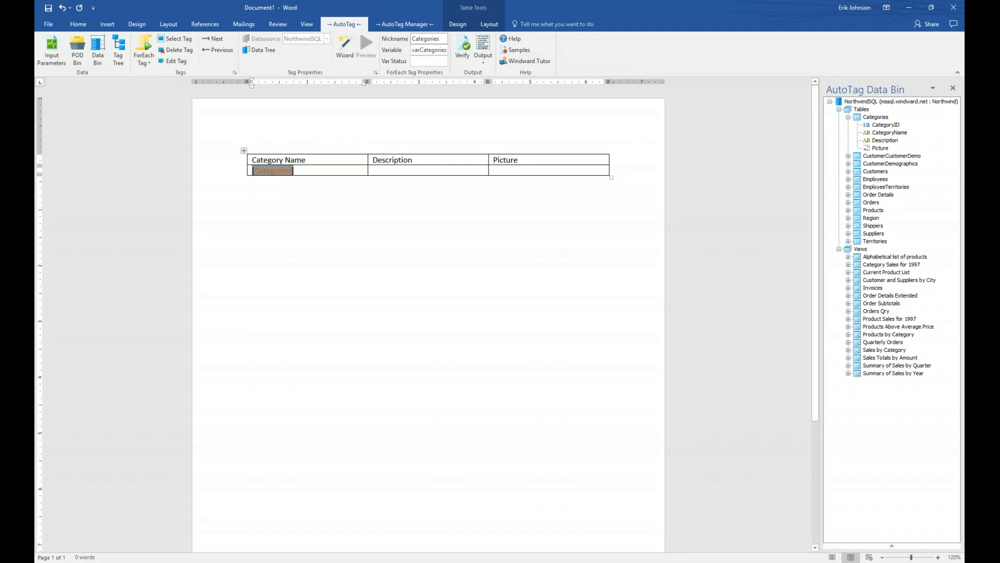
click(287, 217)
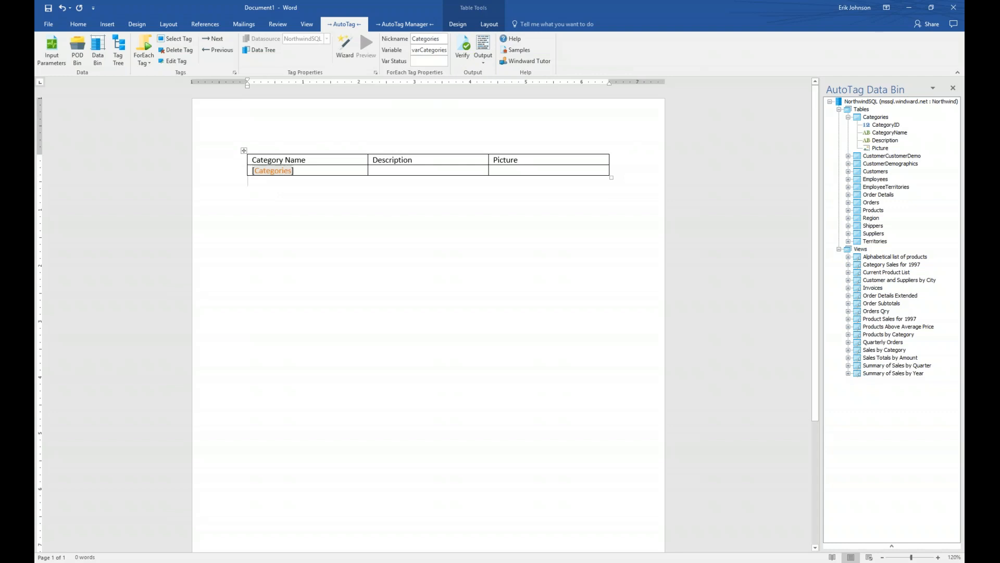
click(273, 171)
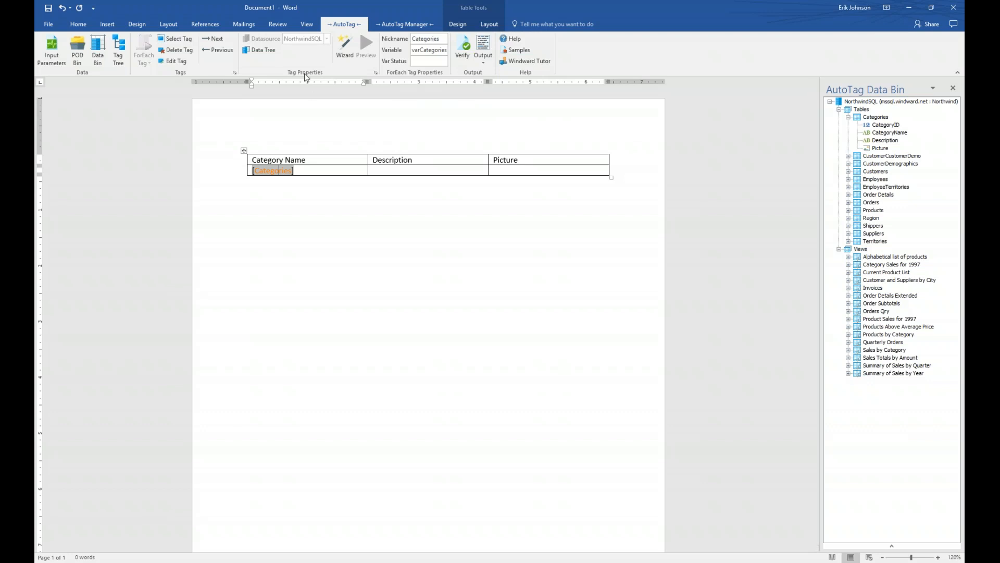
click(263, 50)
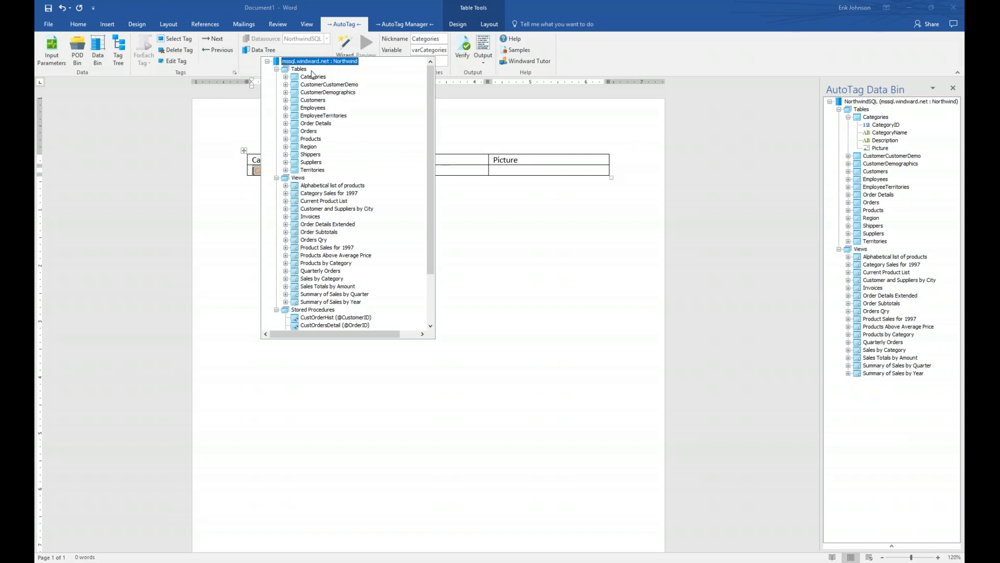
Step: Select the Categories table under Tables in the Northwind data tree as the loop's data
click(276, 70)
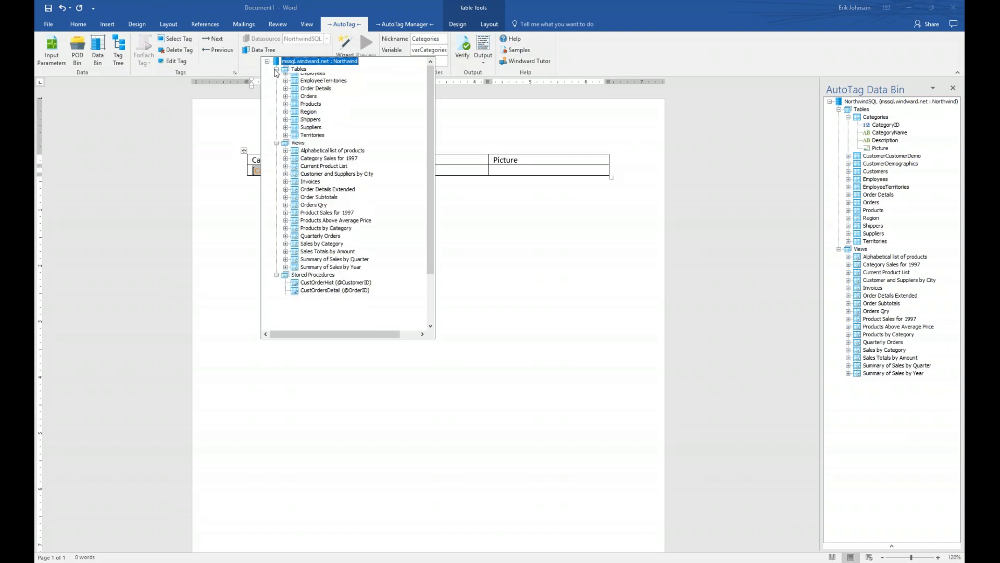
click(276, 77)
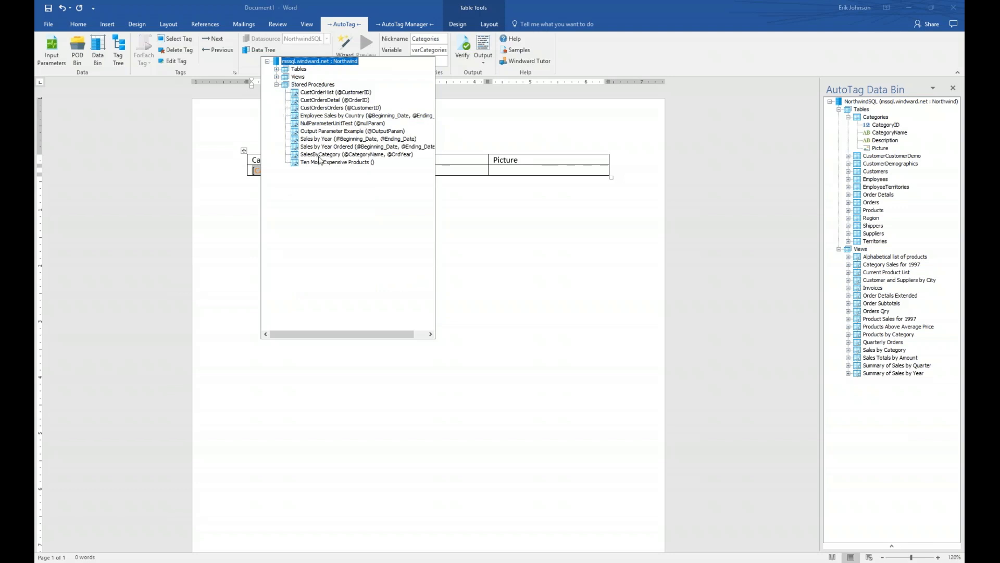
click(277, 77)
click(277, 68)
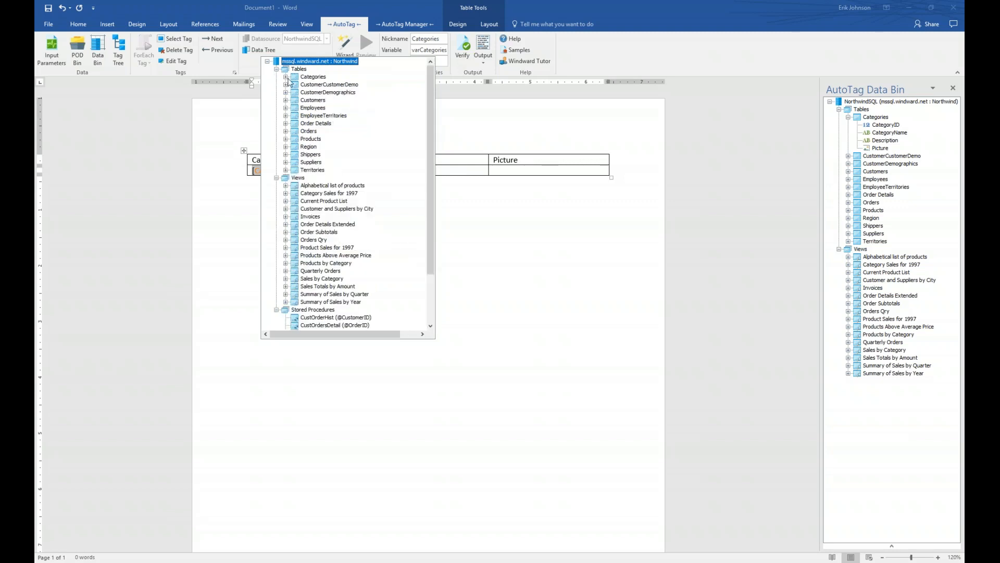
click(285, 76)
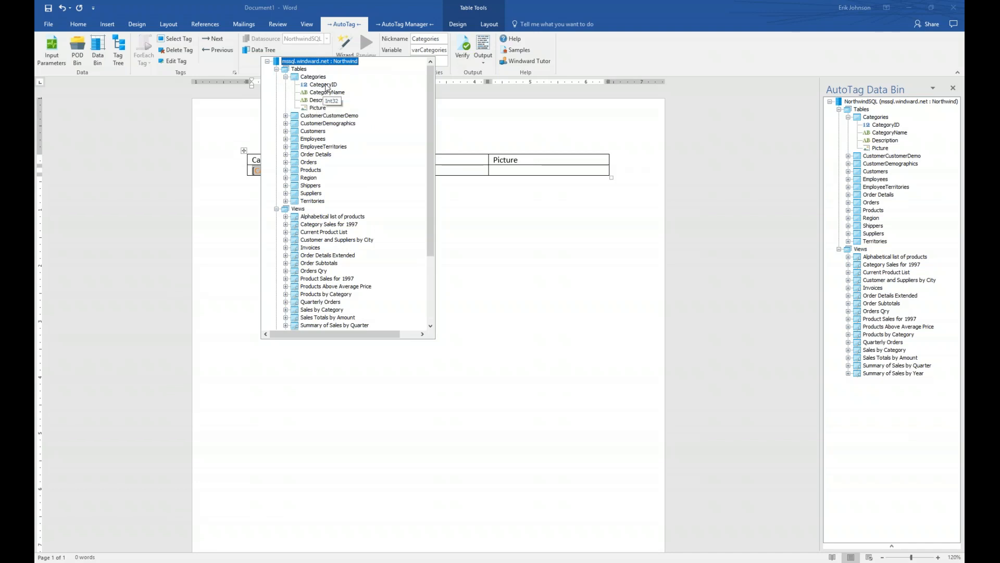
click(295, 78)
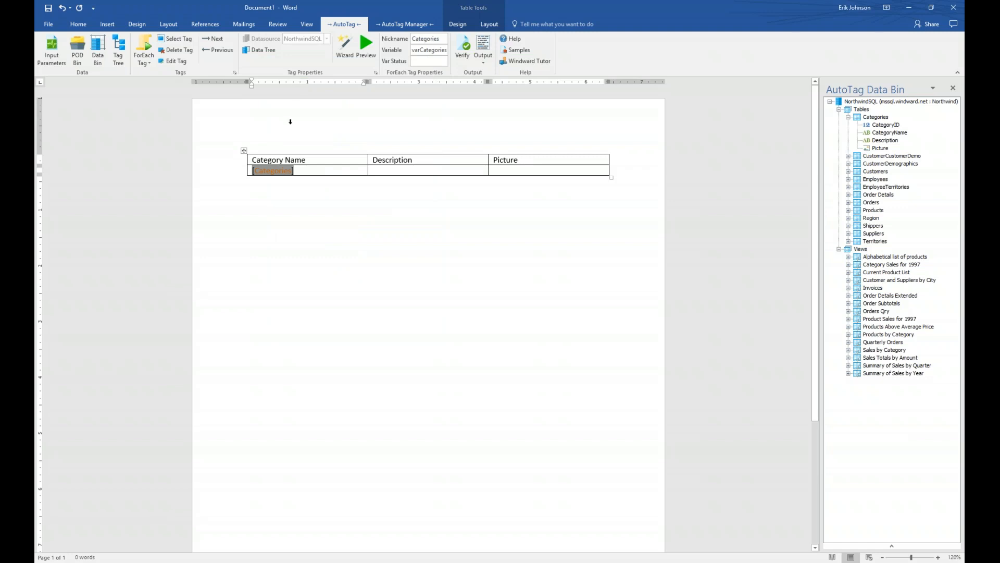
mouse_move(277, 167)
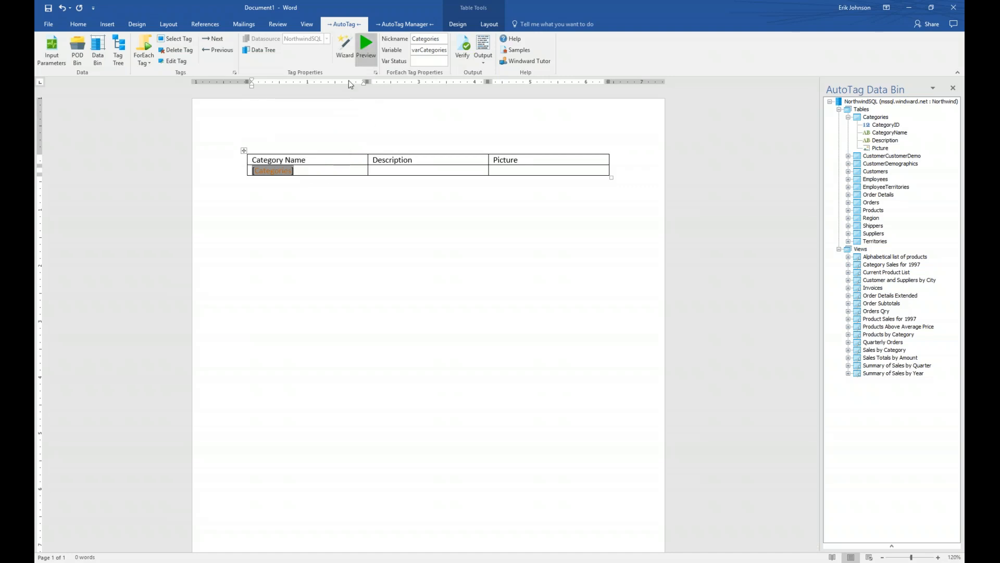
click(367, 46)
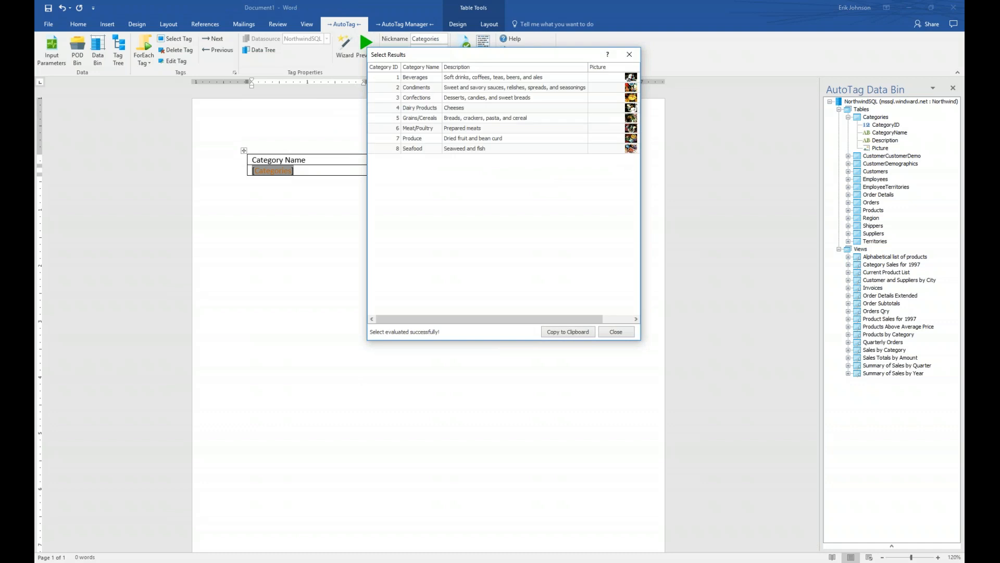
drag(421, 59, 311, 222)
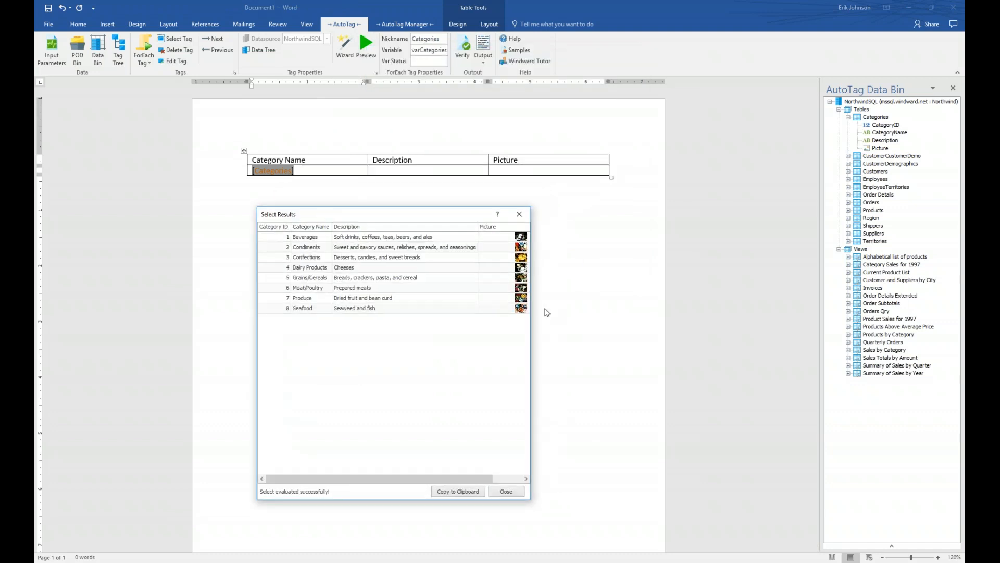
drag(585, 325, 600, 324)
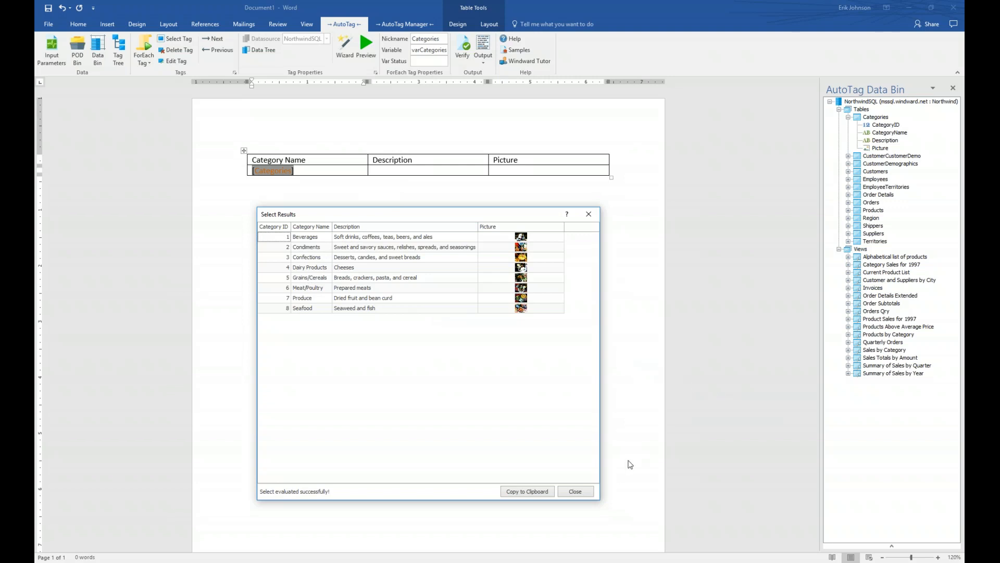
click(575, 494)
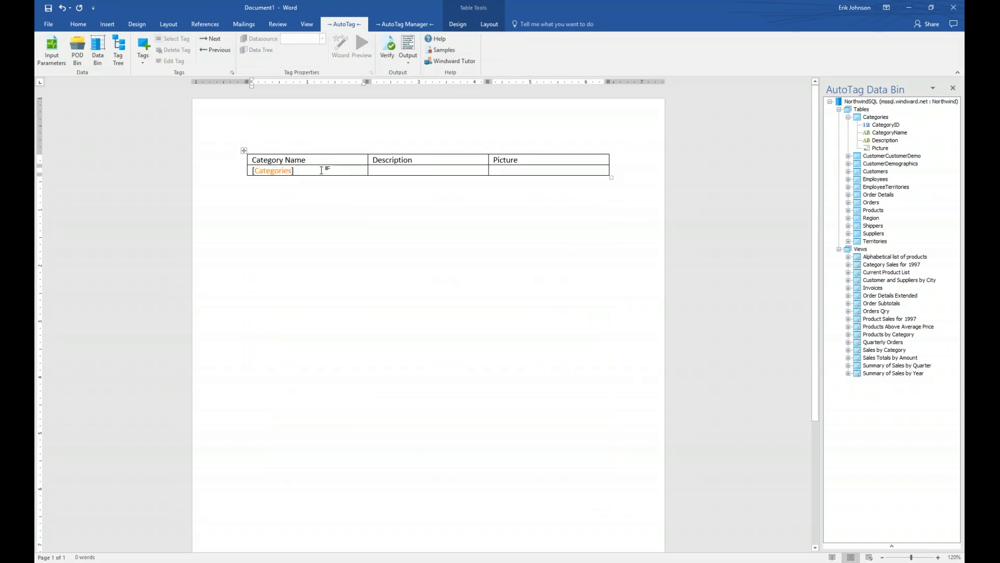
Step: Insert an Out tag after [Categories] and bind it to the CategoryName field
click(146, 63)
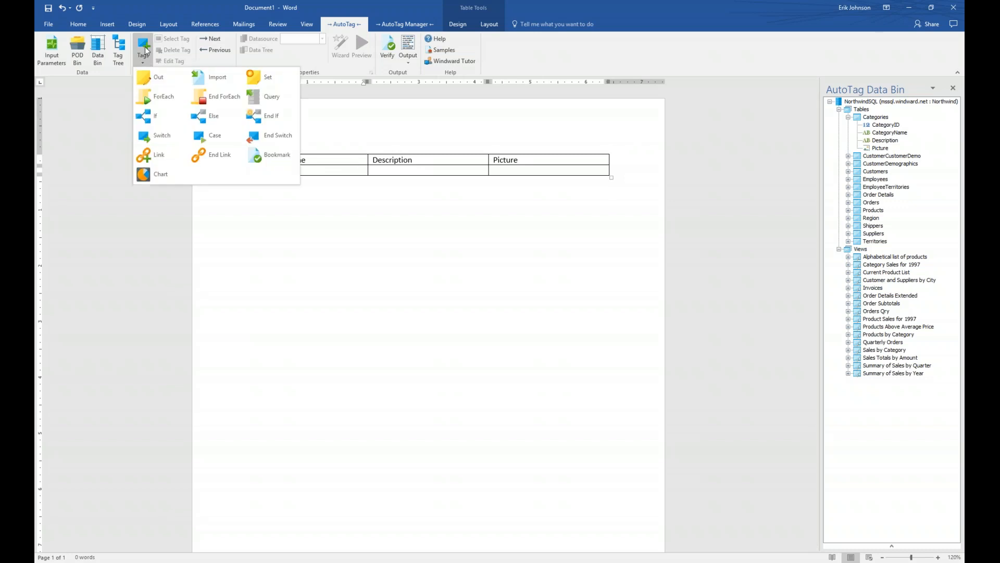
click(150, 79)
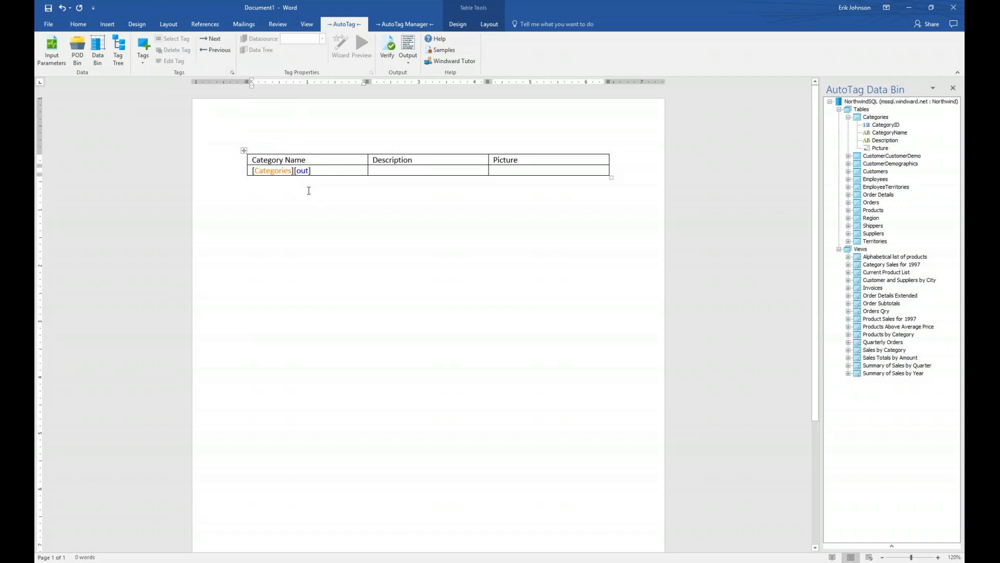
click(305, 171)
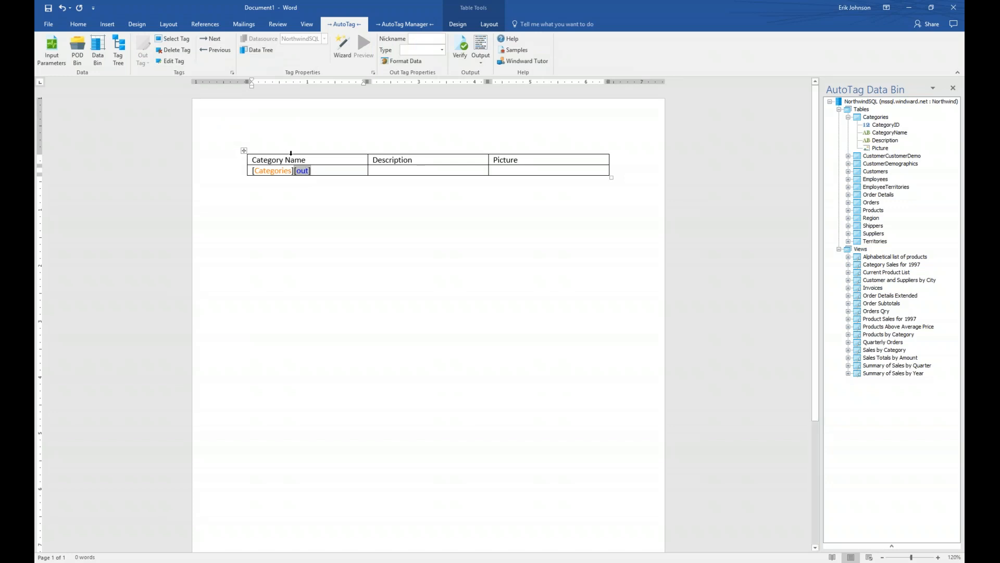
click(260, 50)
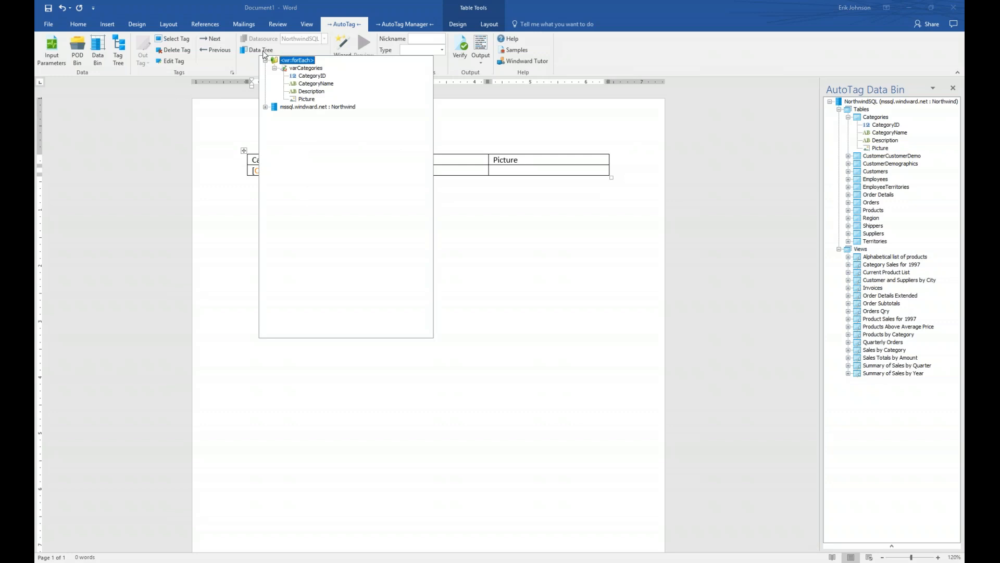
mouse_move(300, 72)
click(265, 107)
double_click(324, 85)
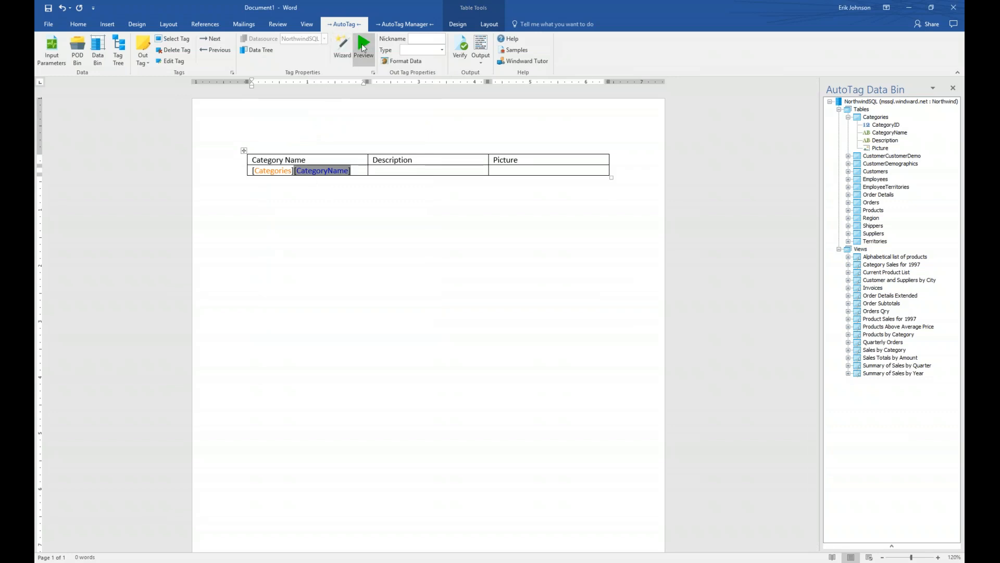
Step: Preview the eight returned category names, then place the cursor in the Description cell
click(363, 47)
drag(430, 57, 345, 203)
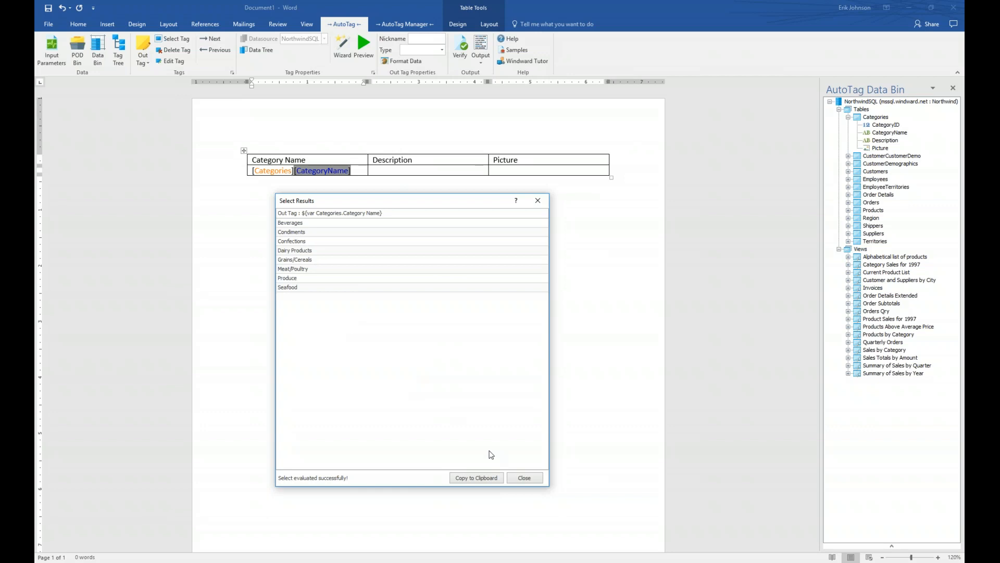
click(525, 478)
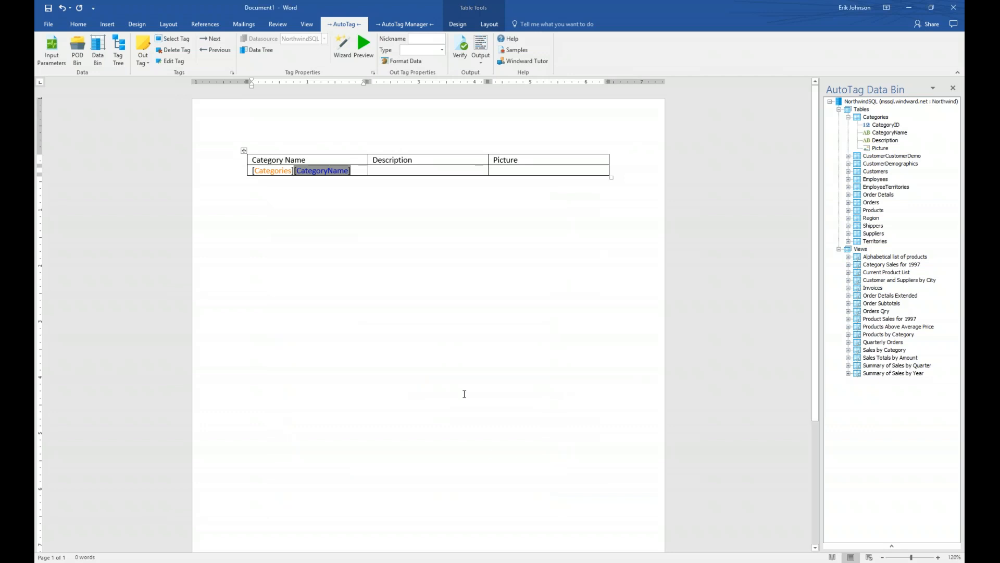
click(384, 169)
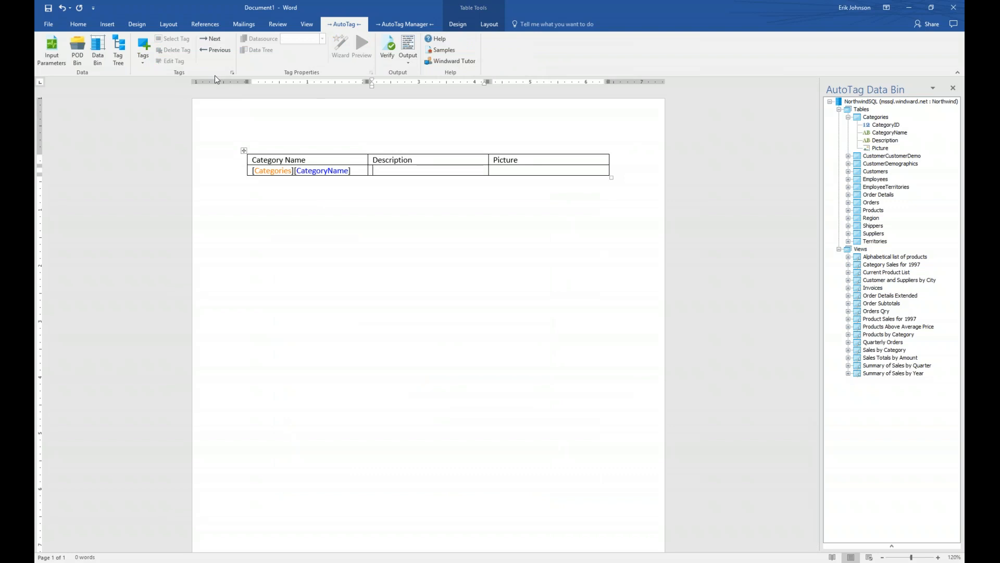
Step: Insert an Out tag in the Description cell and bind it to the Description field
click(147, 47)
click(149, 76)
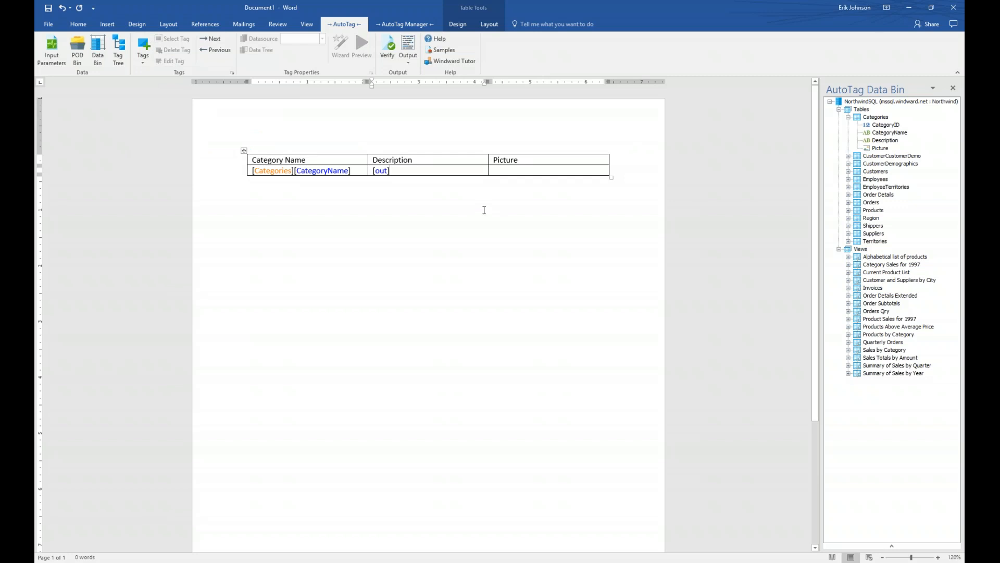
click(381, 170)
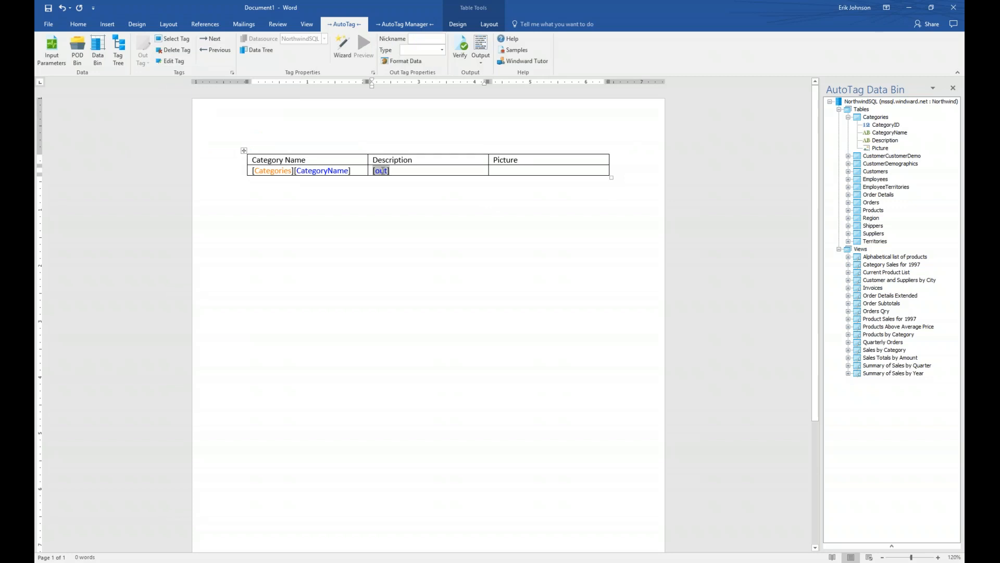
click(261, 52)
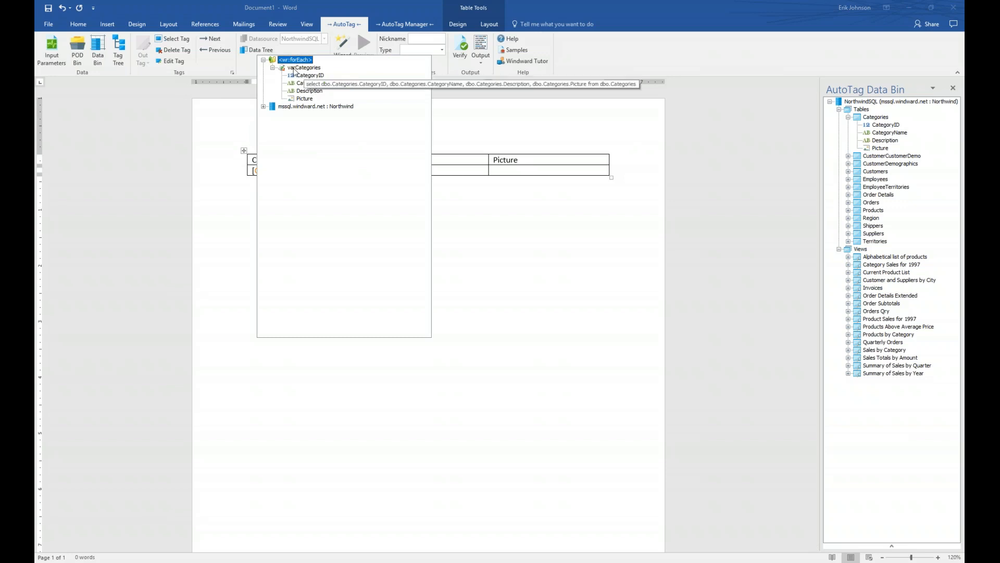
double_click(310, 90)
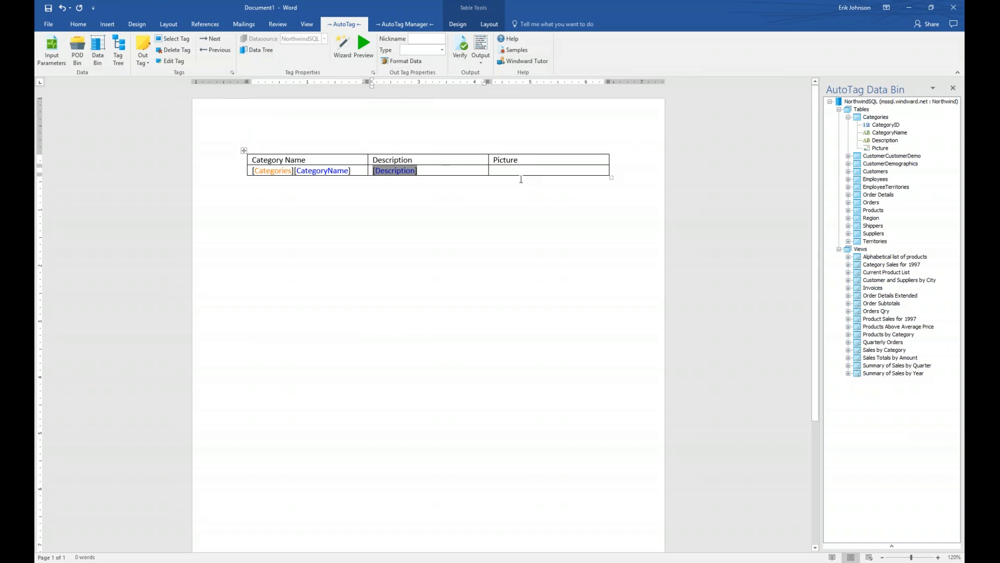
click(521, 172)
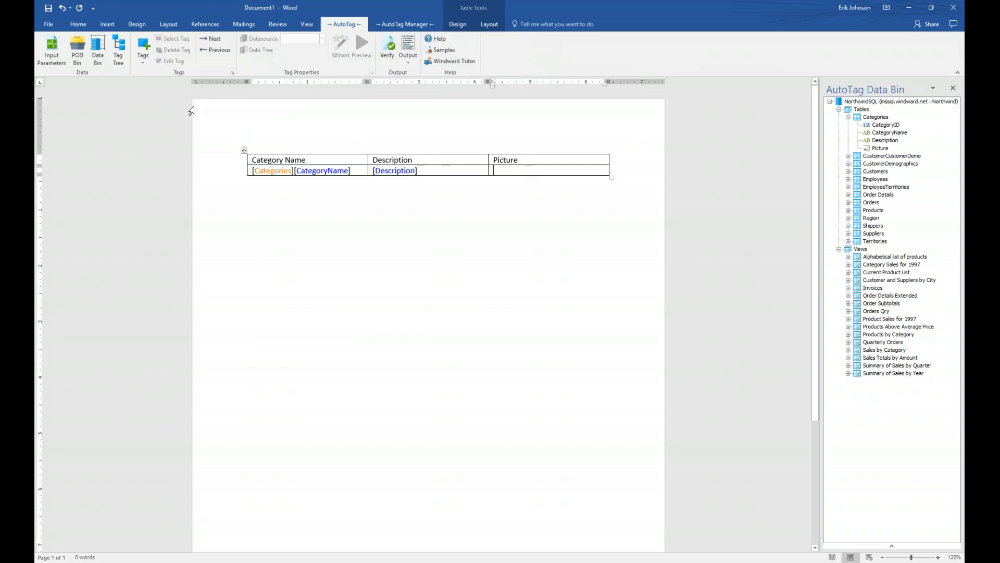
click(147, 51)
Step: Insert an Out tag in the Picture cell bound to the Picture field, then move below the table
click(155, 74)
click(502, 171)
click(260, 50)
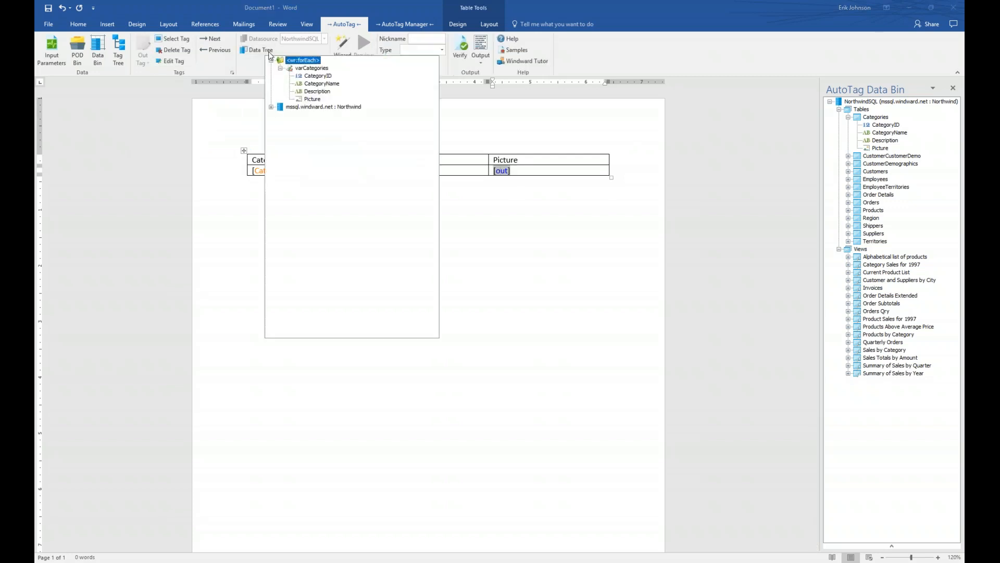
double_click(312, 99)
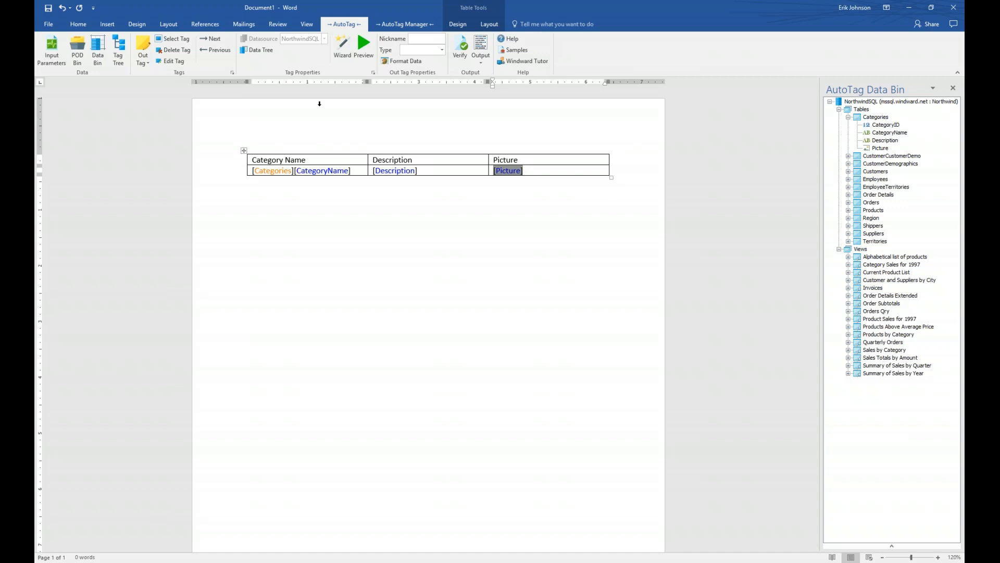
click(271, 192)
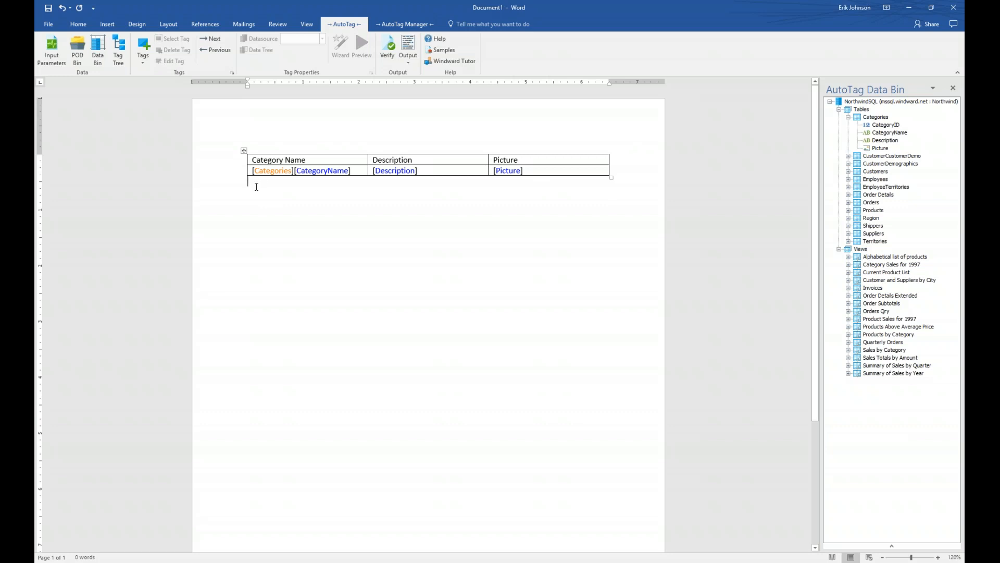
click(143, 45)
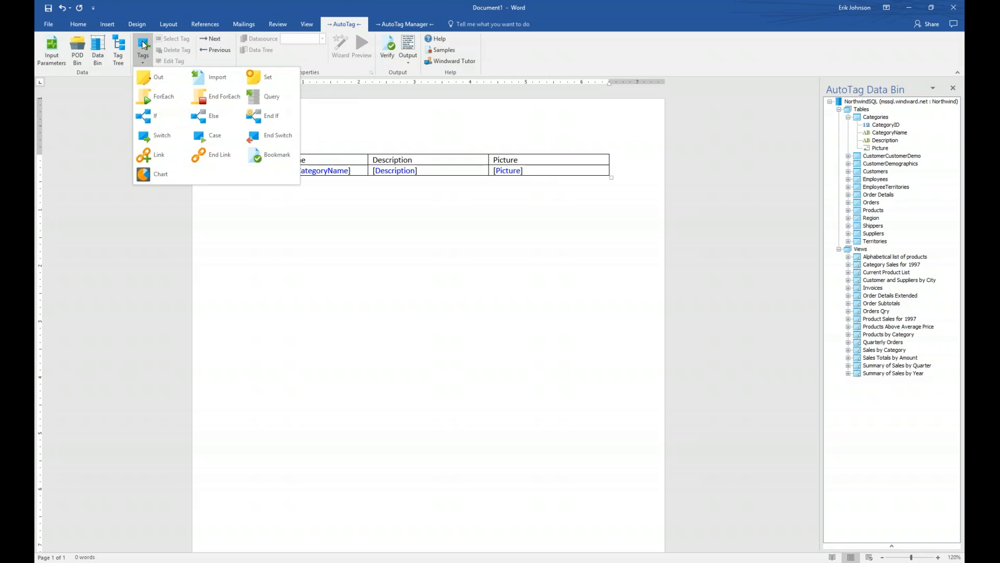
Step: Insert an End ForEach [:forEach] tag on the line below the table
click(223, 98)
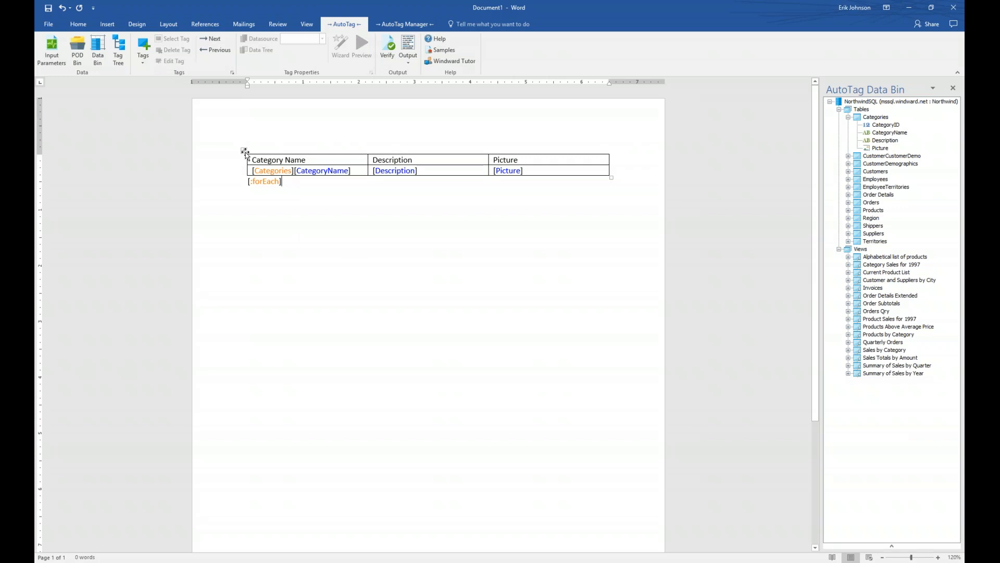
Step: Style the table with Grid Table 4 - Accent 6 and First Column unchecked
click(245, 152)
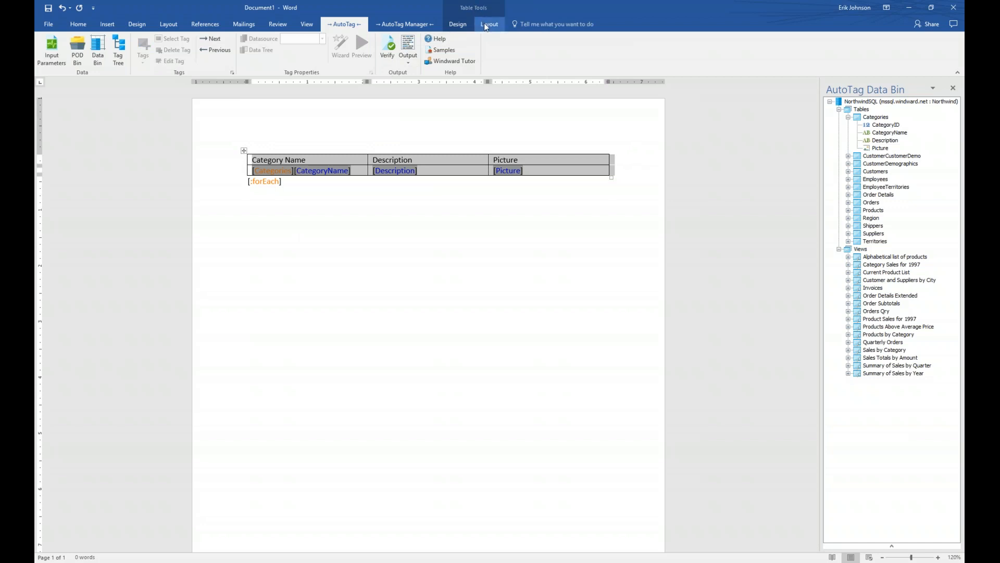
click(458, 26)
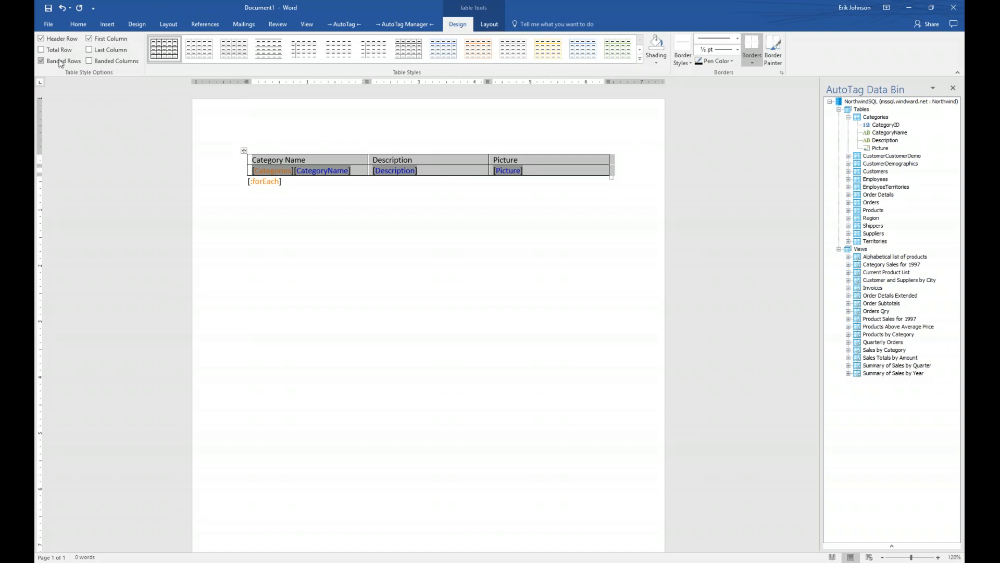
click(111, 42)
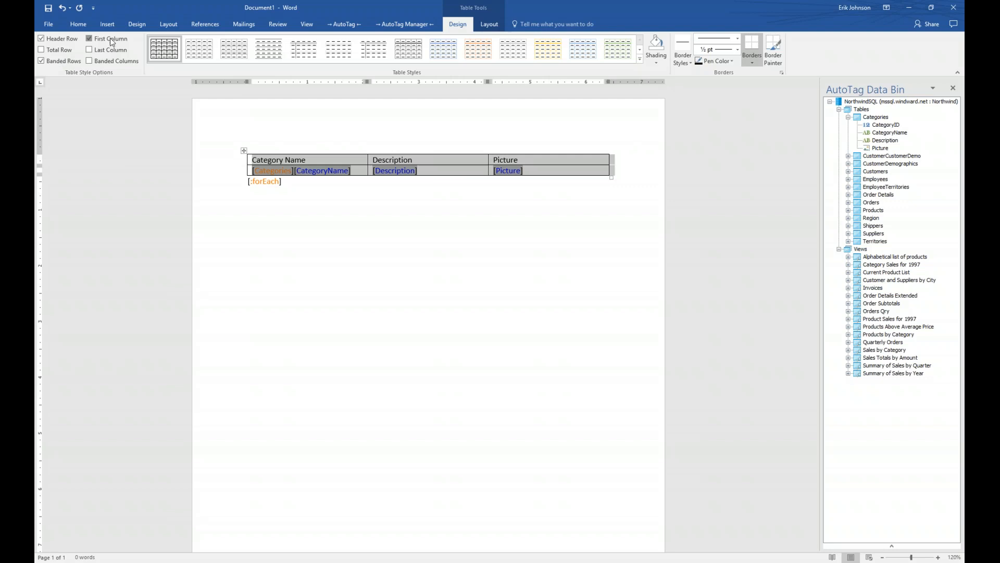
click(640, 61)
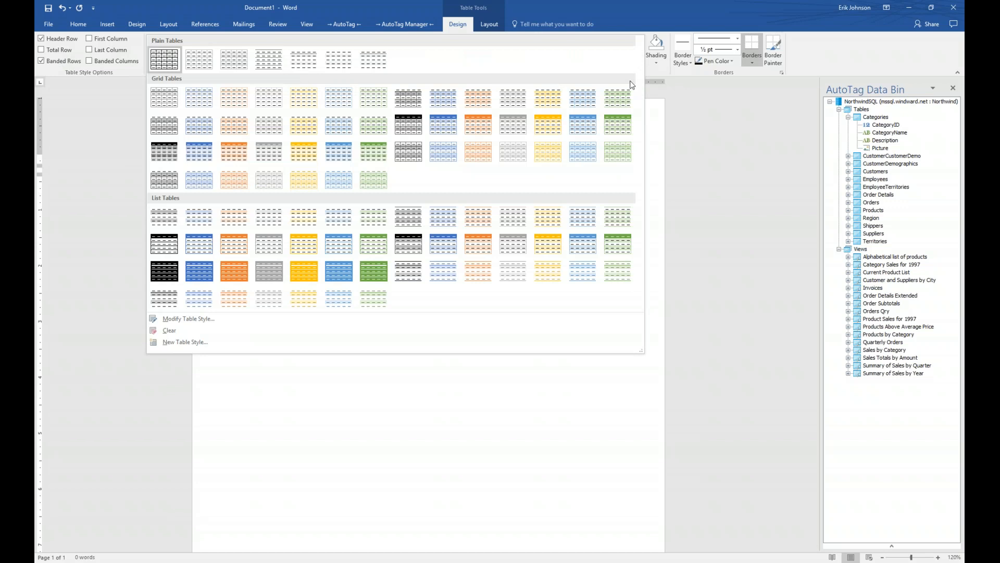
click(617, 124)
click(514, 232)
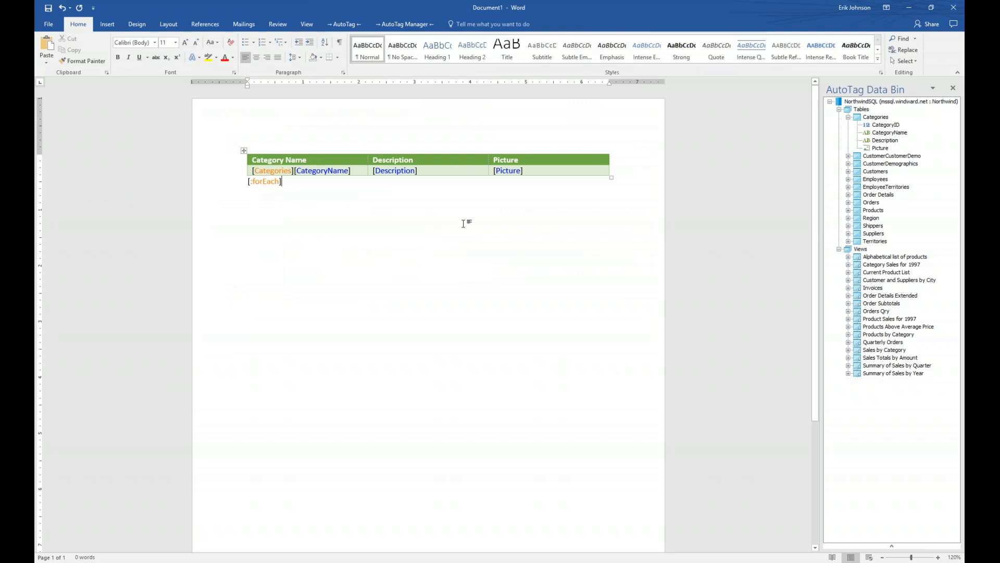
Step: Generate a DOCX report, first saving the template as Category Name.docx on the Desktop
click(353, 26)
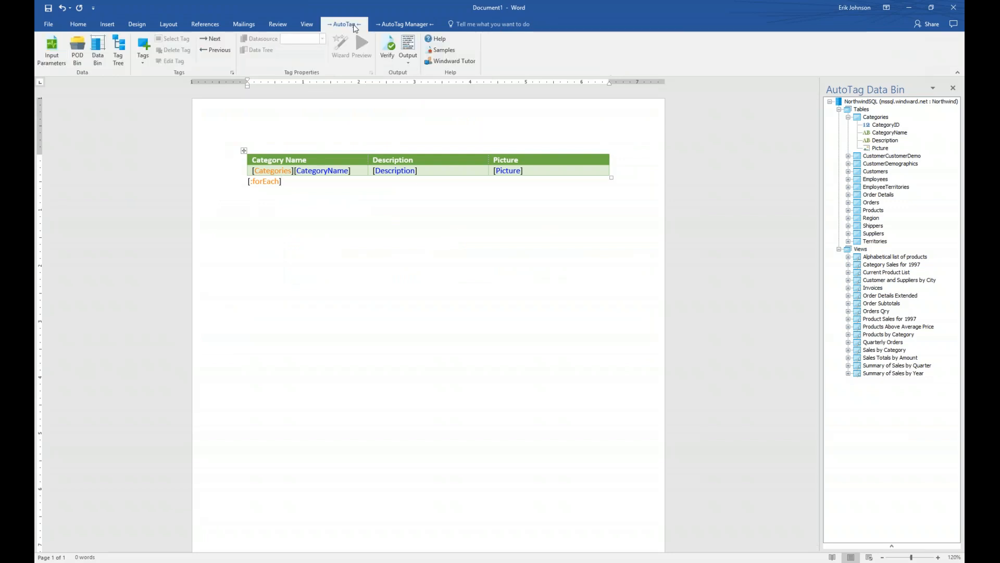
click(409, 61)
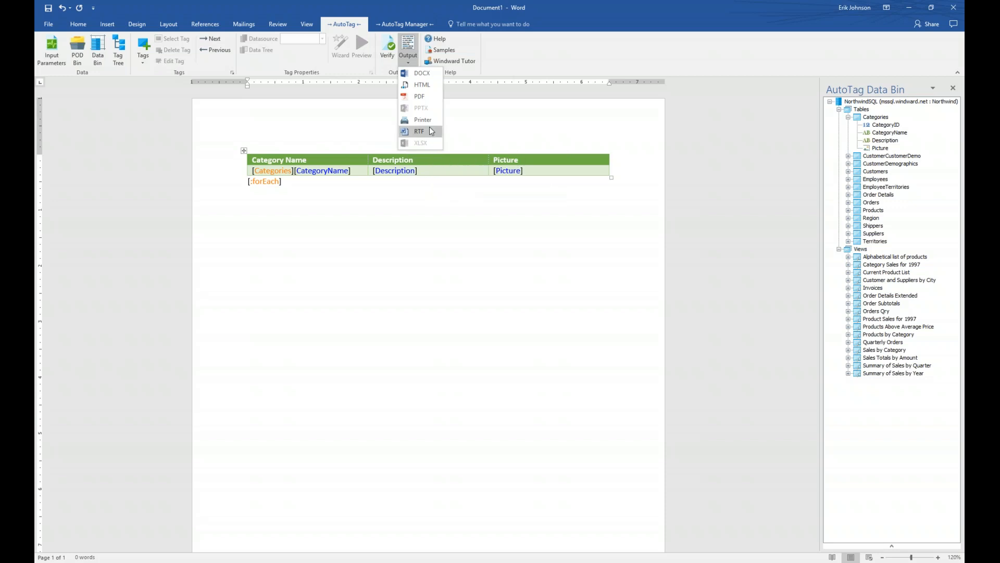
click(424, 73)
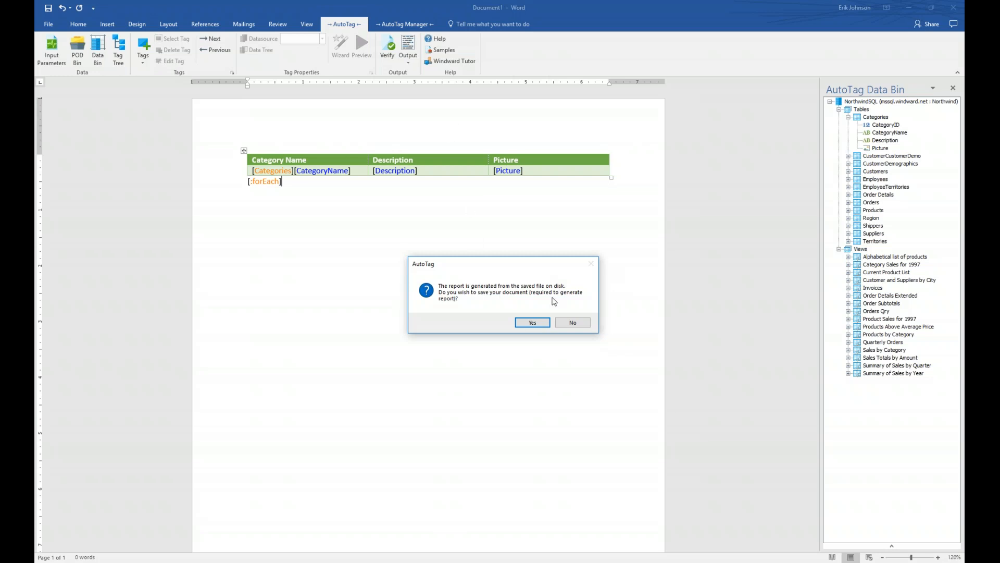
click(533, 323)
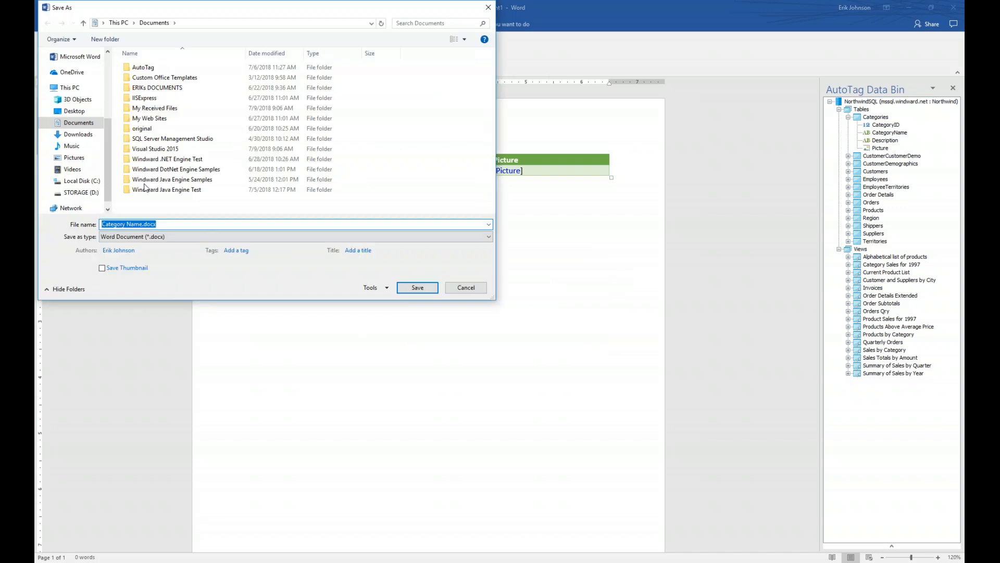
click(74, 111)
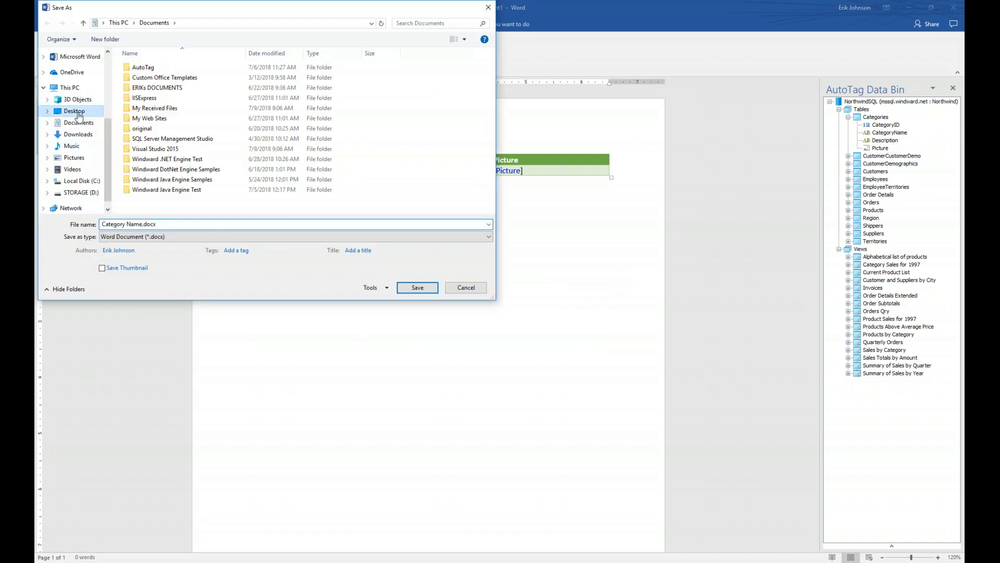
click(418, 287)
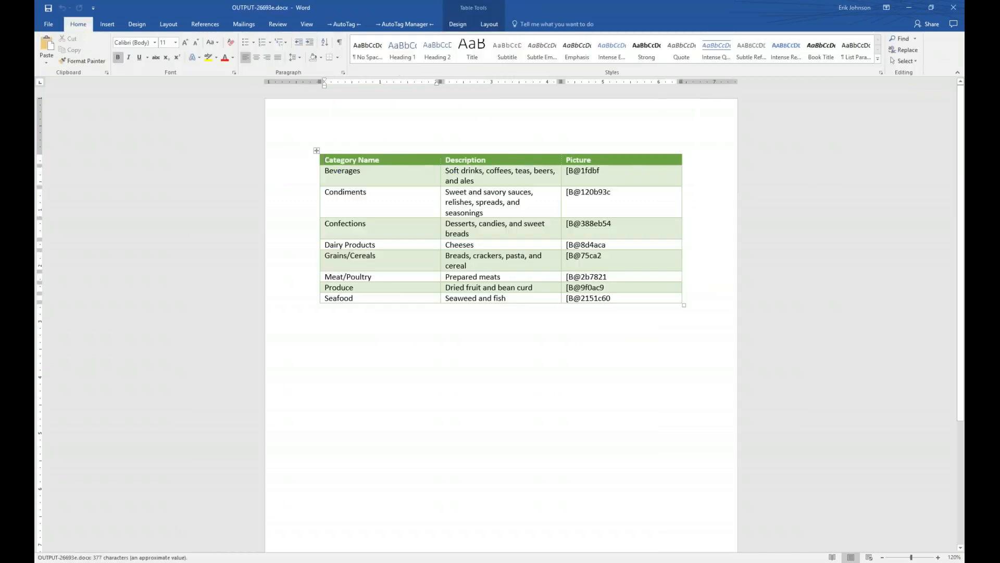
Step: Tile the report beside the template, close the Data Bin, close the report, and maximize the template
key(super+Right)
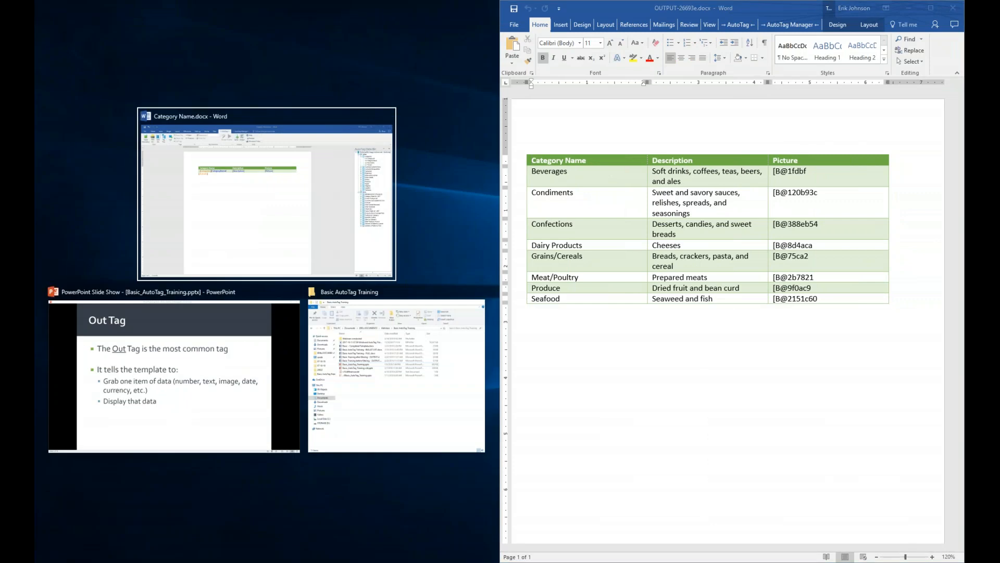
key(Return)
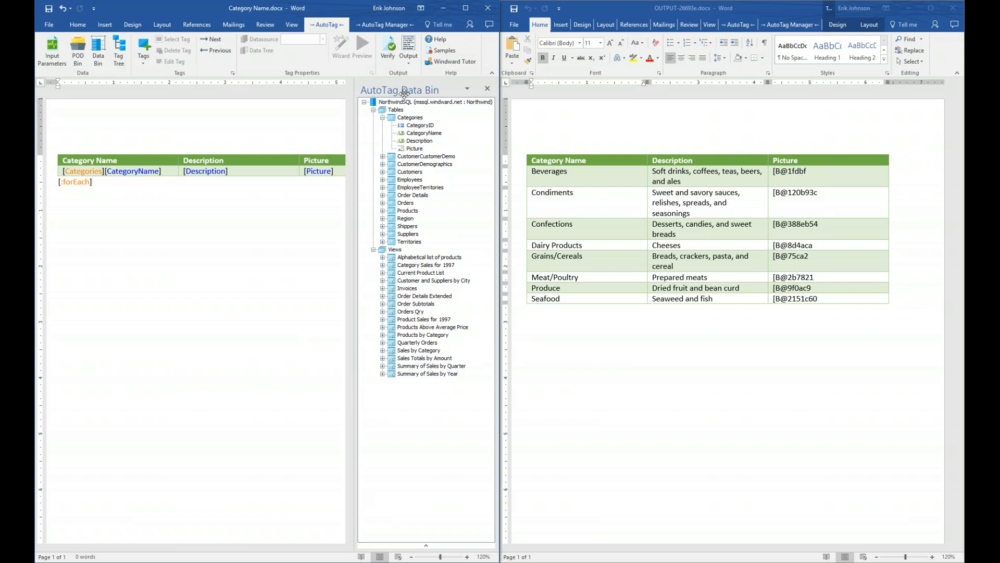
click(487, 88)
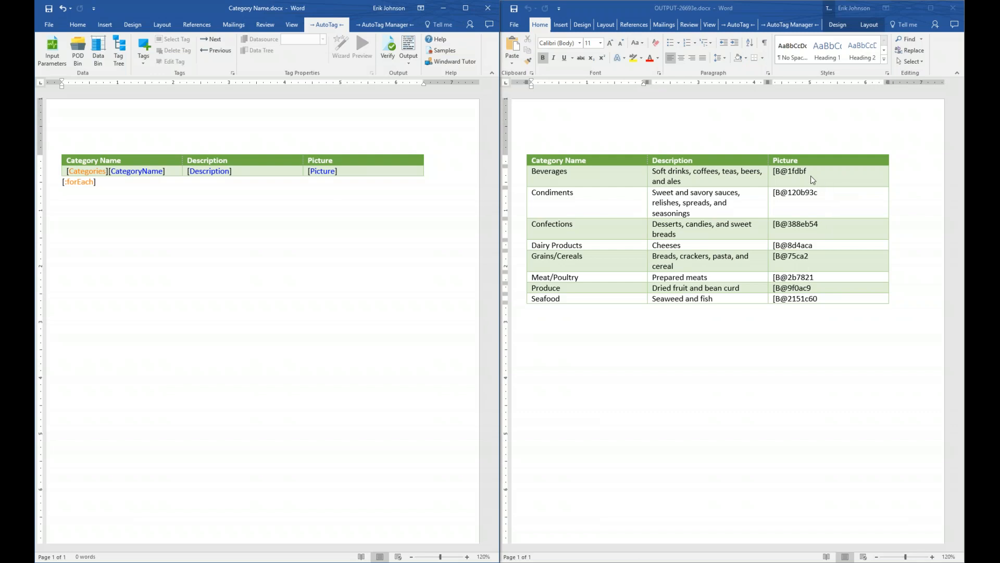
click(951, 8)
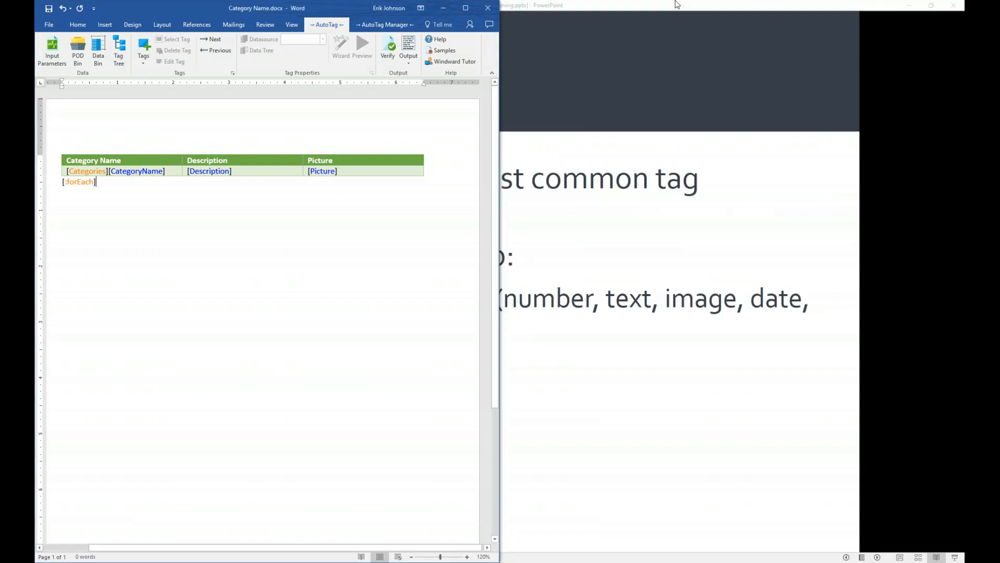
click(465, 6)
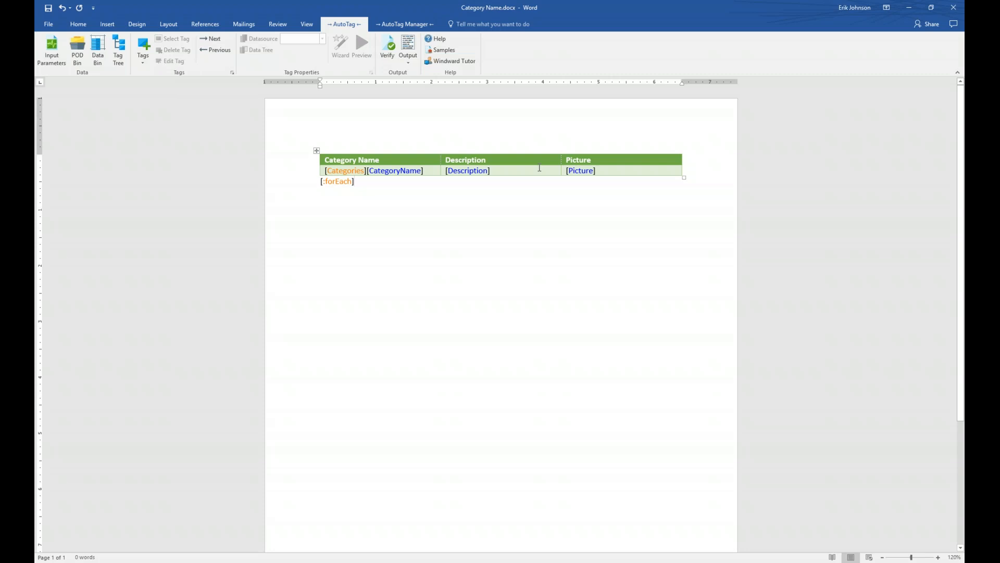
Step: Set the Picture tag's type to BITMAP and its size to specified width
click(582, 171)
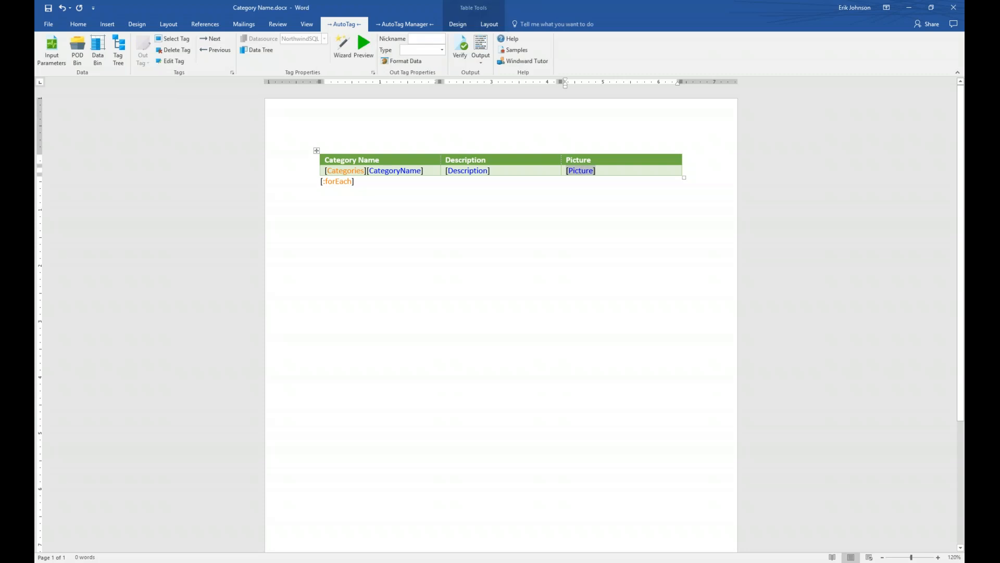
click(441, 50)
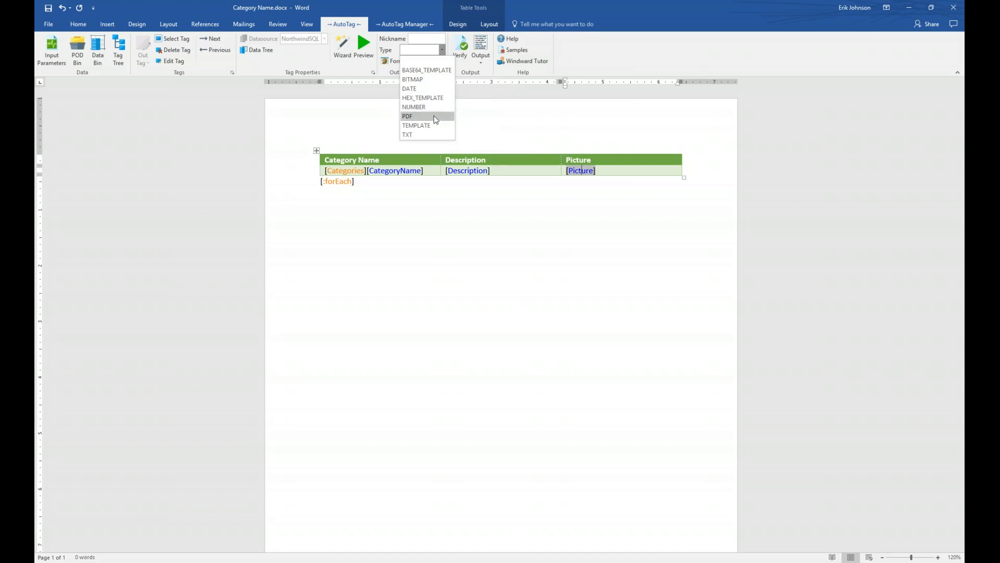
click(436, 81)
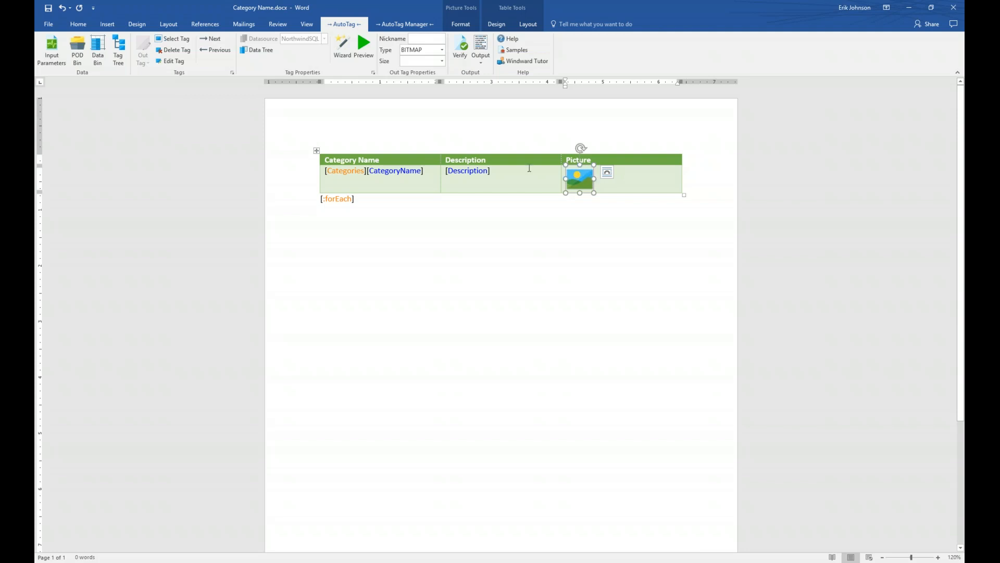
click(442, 61)
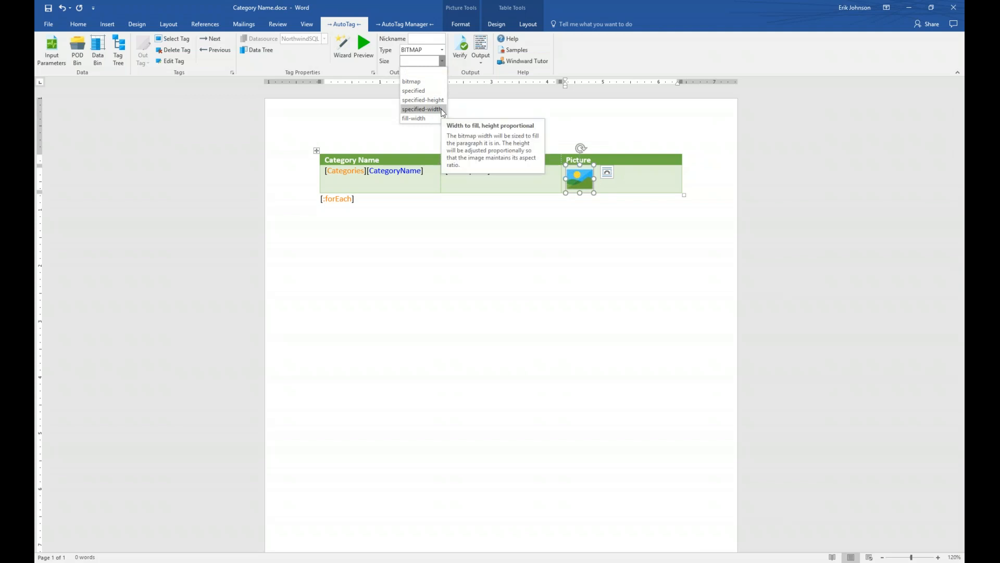
click(422, 109)
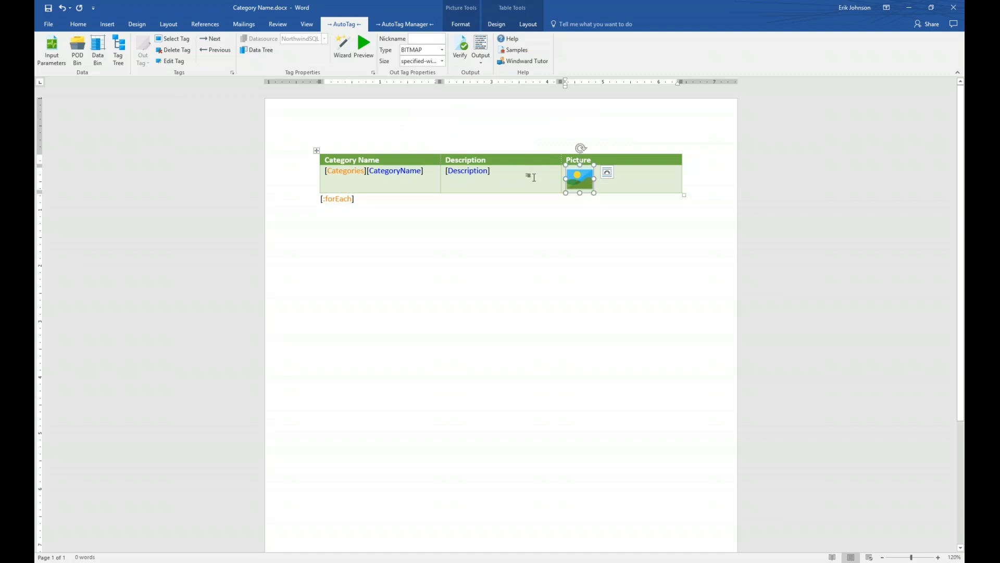
Step: Preview the Picture tag's result showing the first category photo, then dismiss the results
click(369, 46)
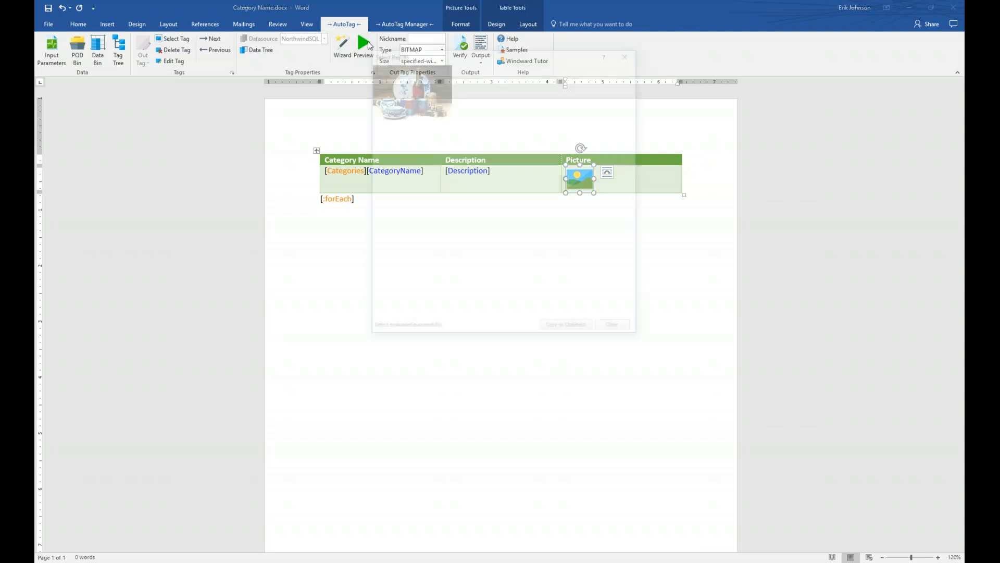
drag(445, 54, 535, 216)
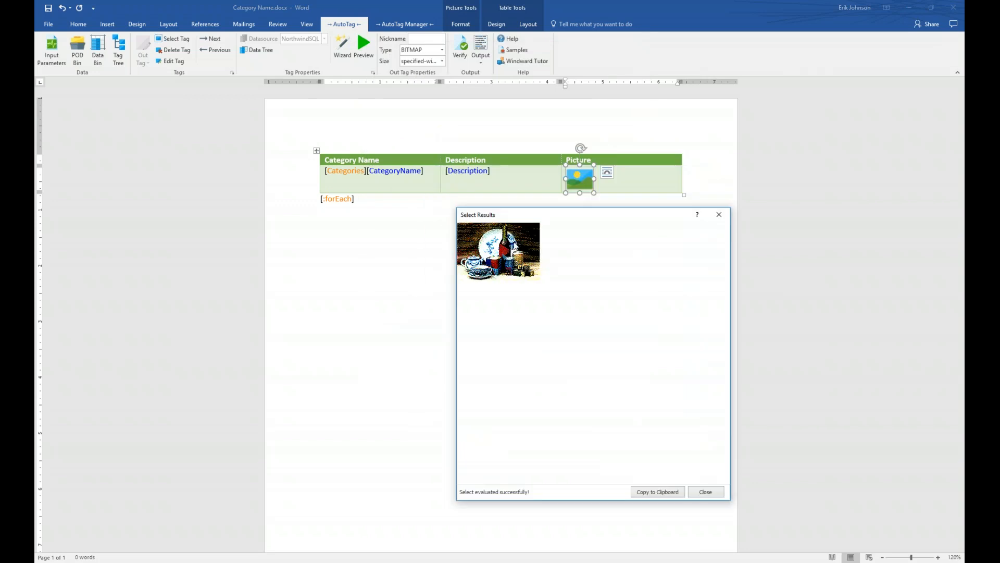
click(705, 492)
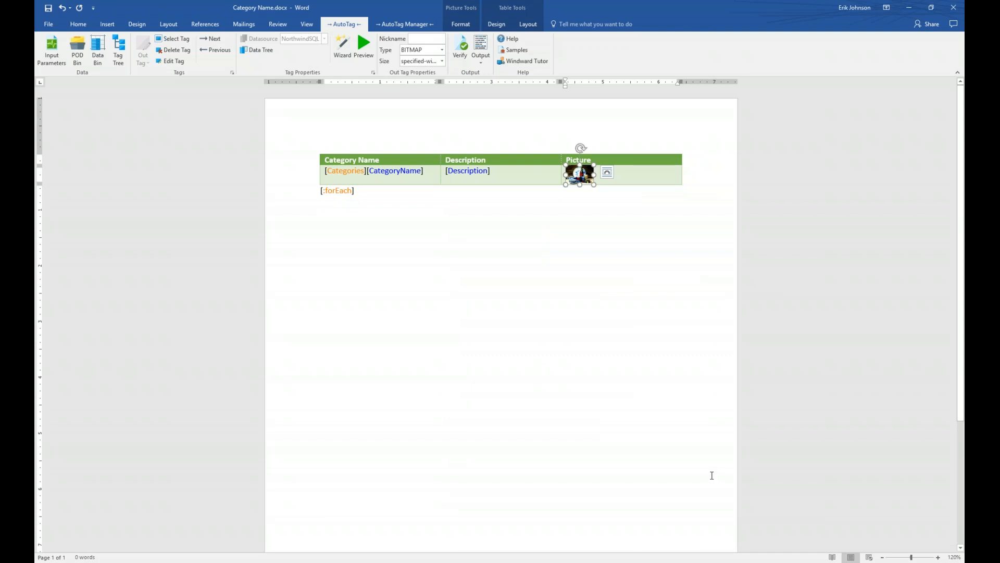
Step: Save the template, generate the OUTPUT report, and tile it beside the template for comparison
click(481, 43)
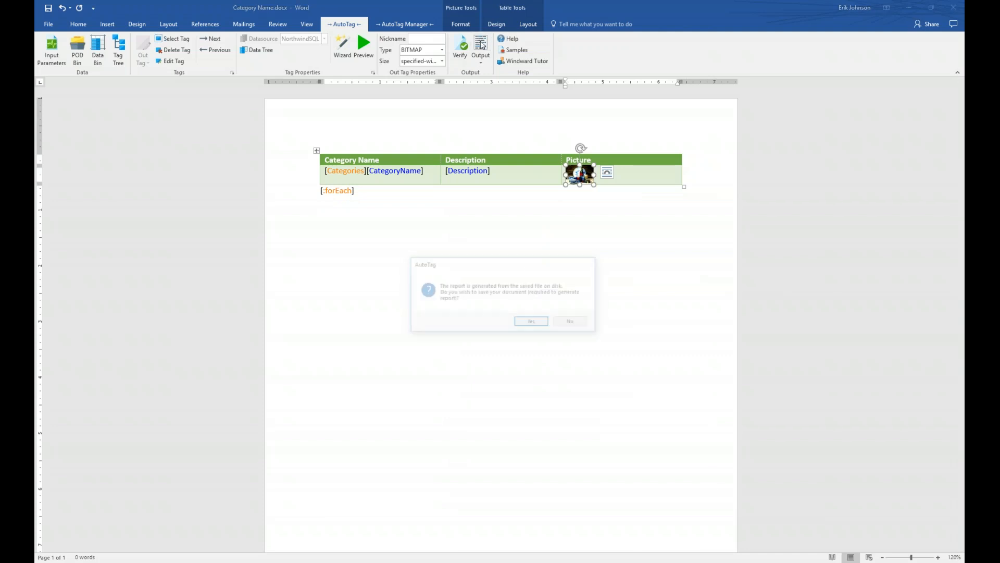
click(542, 323)
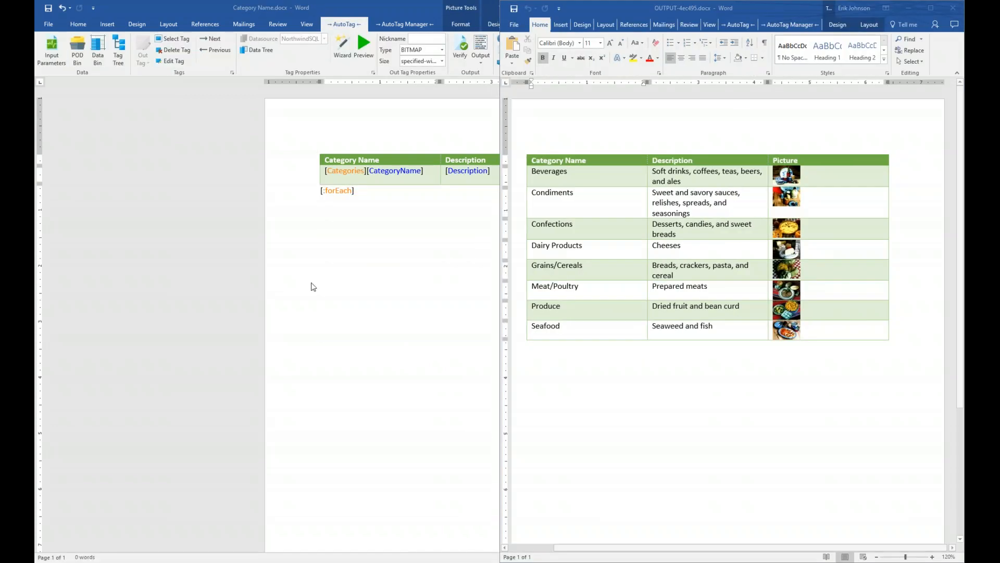
click(300, 418)
key(super+Right)
key(Right)
key(Right)
key(Right)
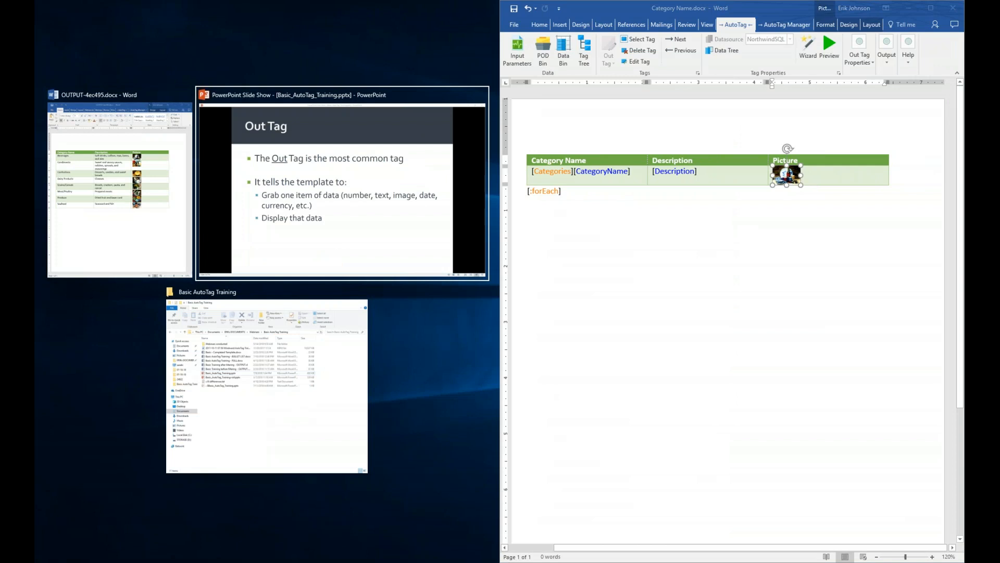
key(Right)
key(Right)
key(Return)
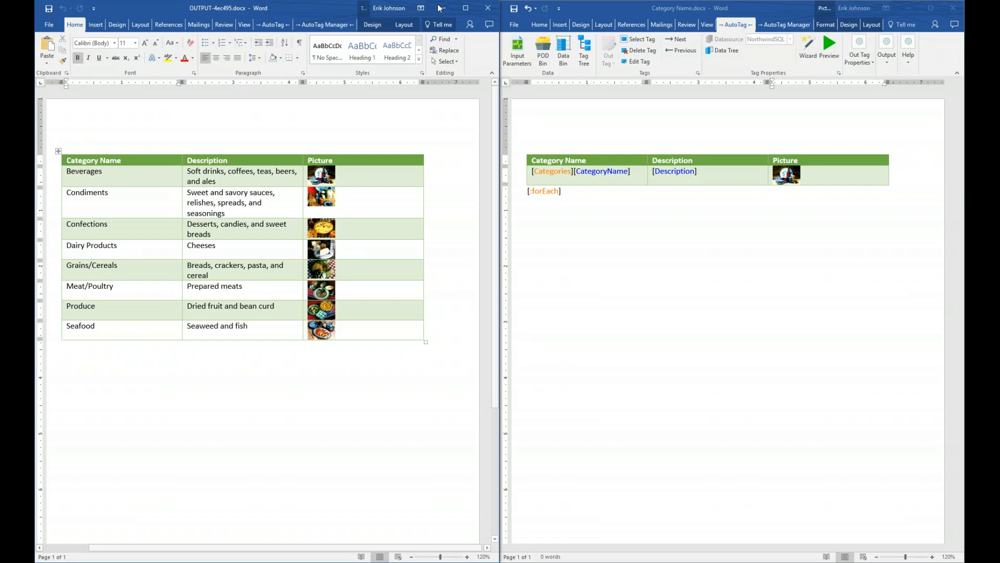
Step: Close the OUTPUT report, maximize the template, and place the cursor on the forEach line
click(488, 8)
click(930, 8)
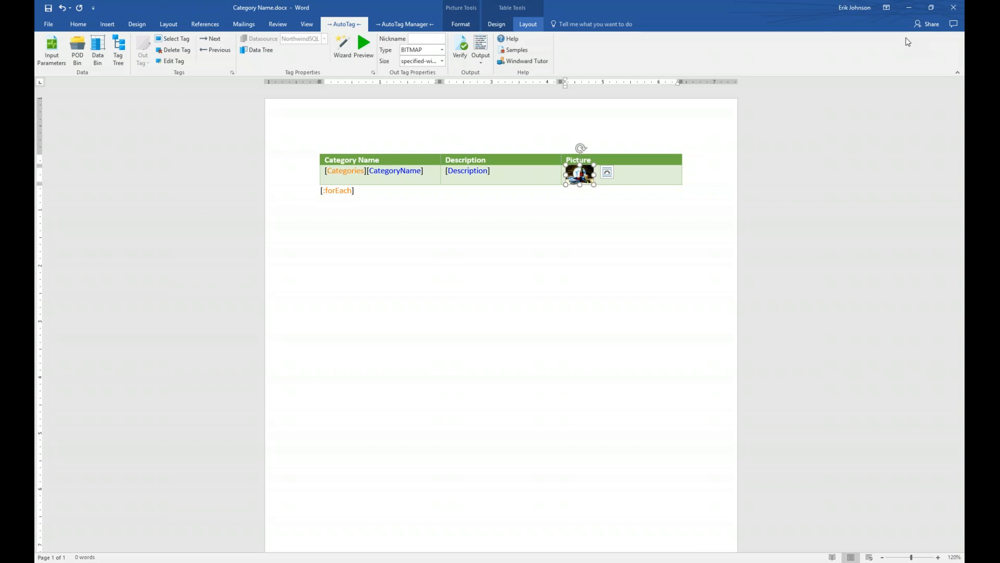
click(520, 239)
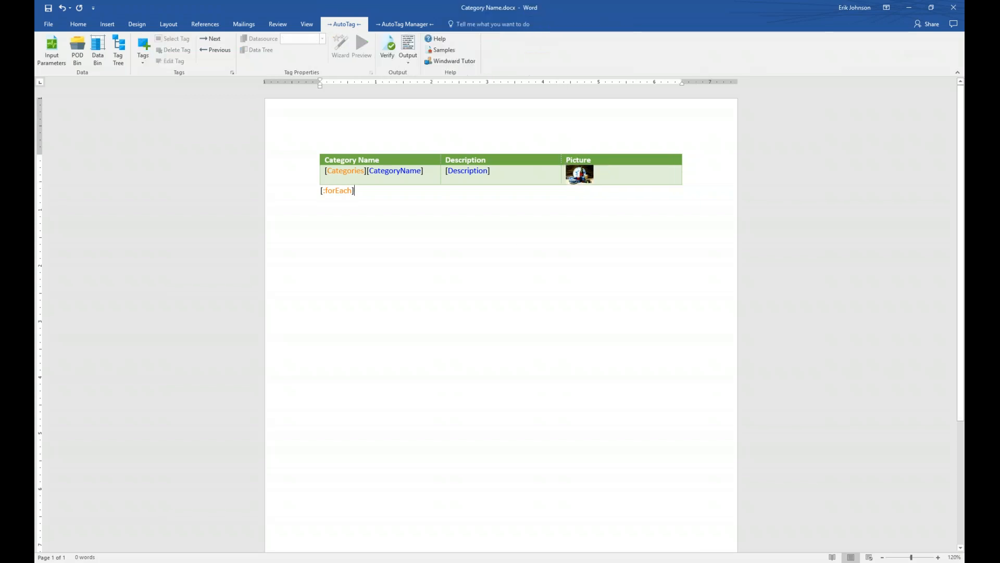
Step: Type 'Add XML table to view:' on a new line below the loop, followed by blank lines
key(Return)
key(Return)
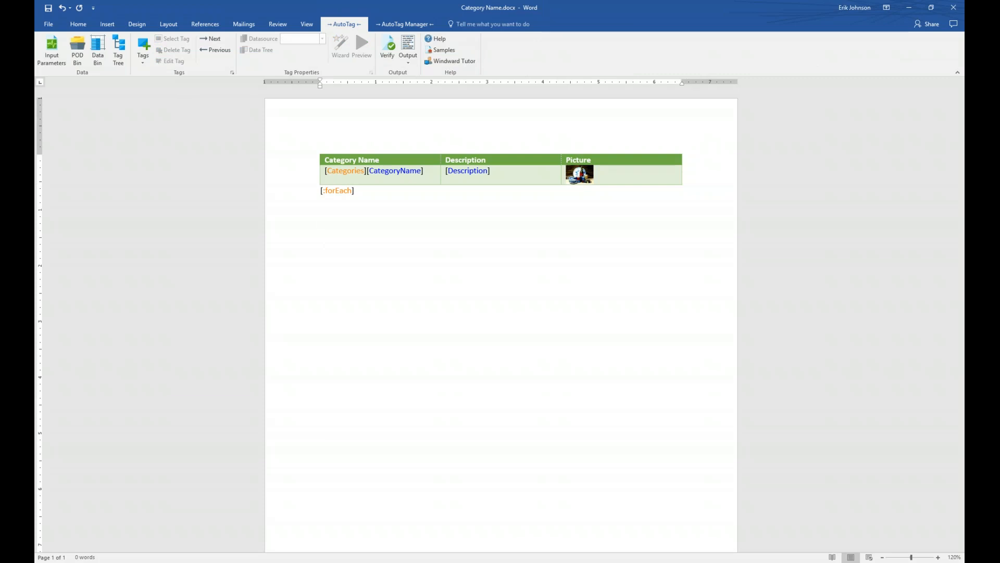
text(Add XML table to view:)
key(Return)
key(Return)
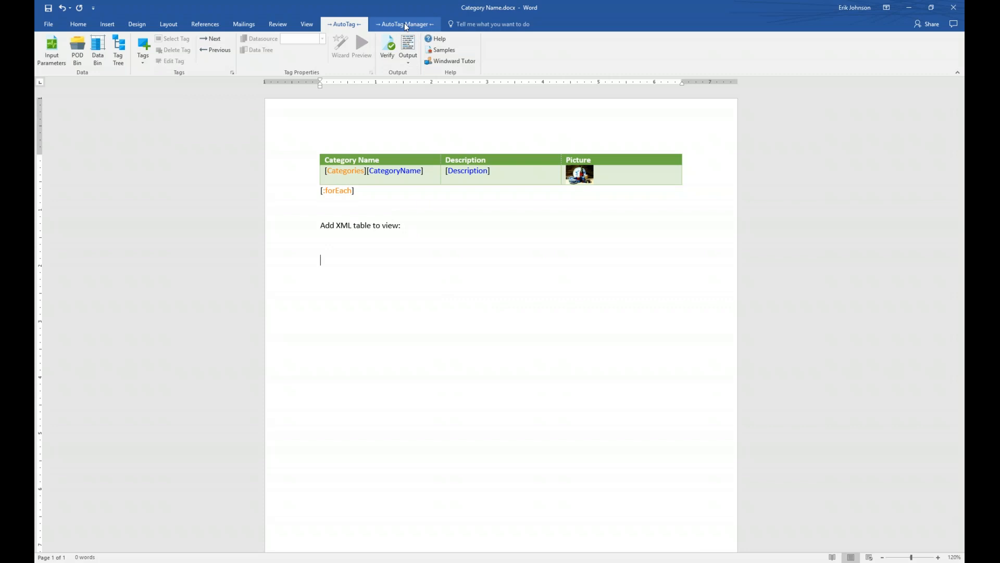
click(405, 24)
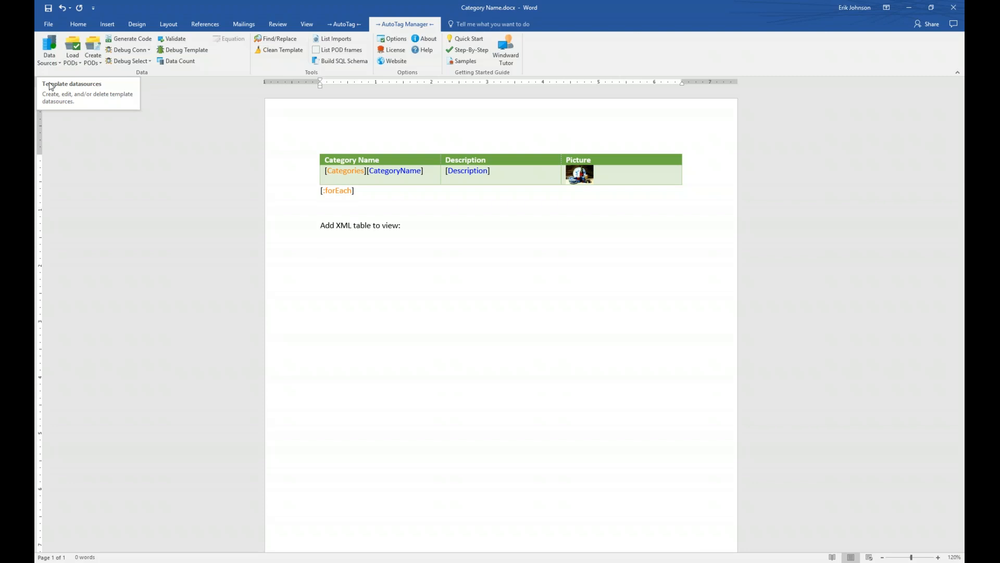
Step: Open Data Sources and choose XML (XPath 2.0) as the new connection's type
click(47, 46)
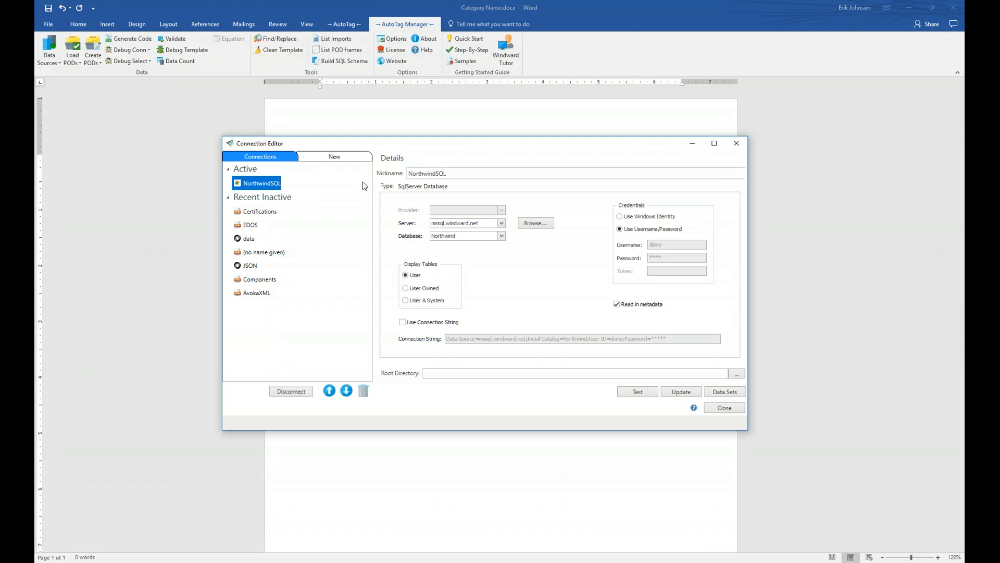
click(275, 188)
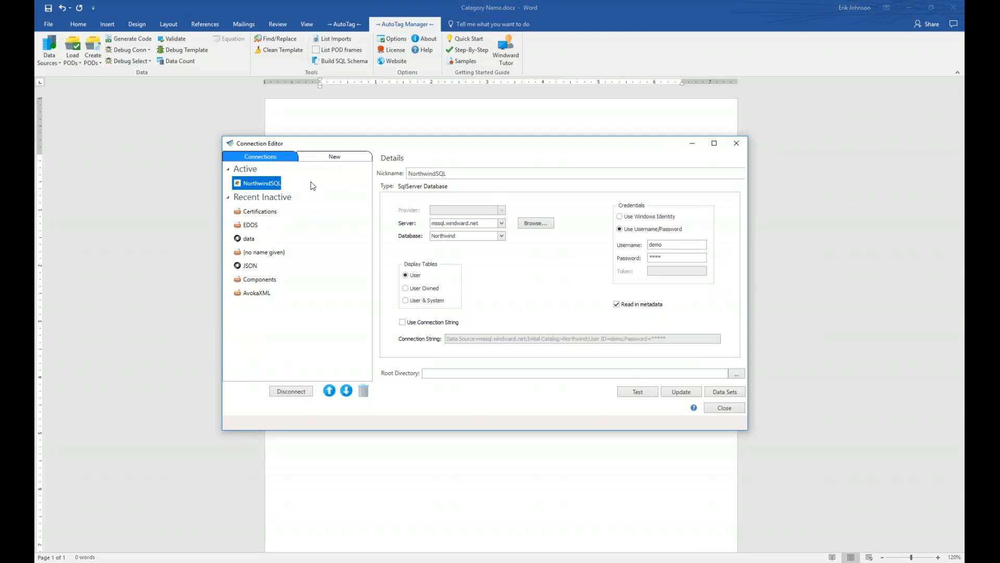
mouse_move(465, 235)
click(334, 155)
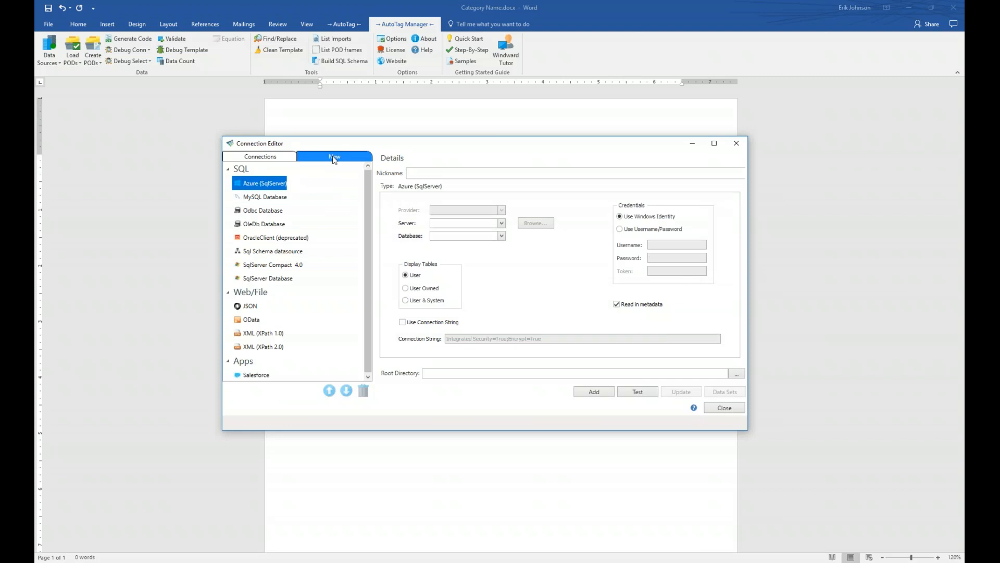
click(263, 349)
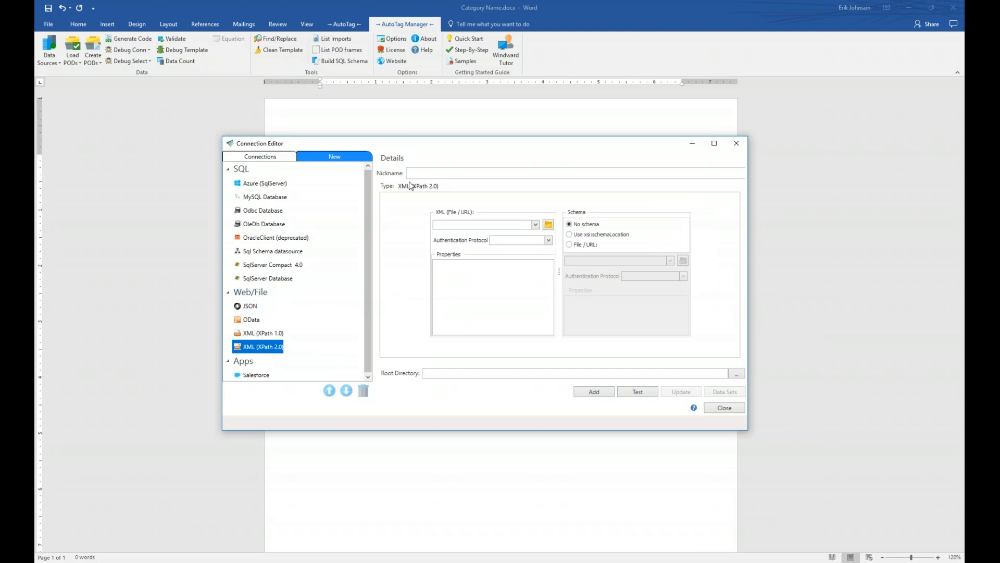
Step: Nickname the new data source NorthwindXML and browse for its XML file
click(434, 175)
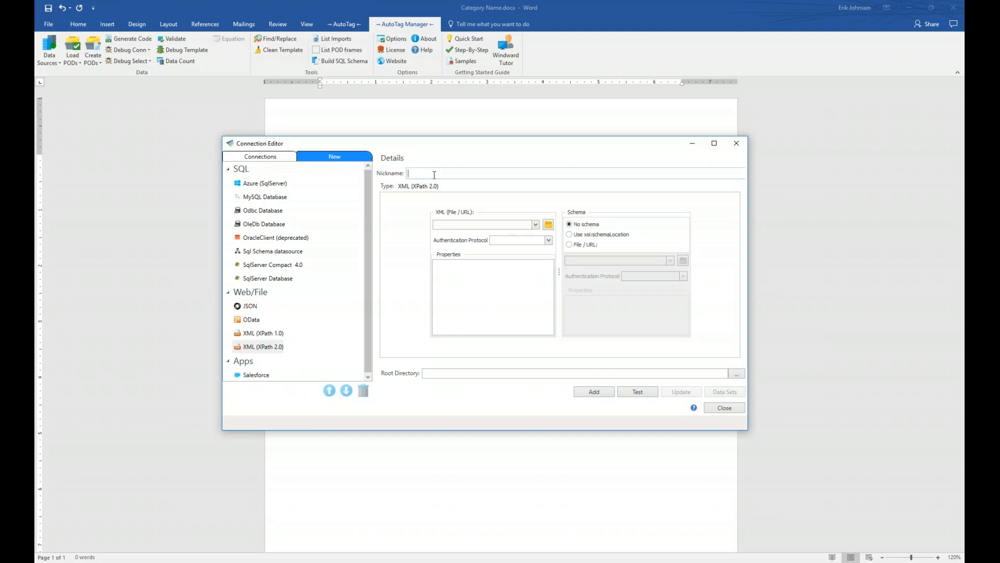
text(NorthwindXML)
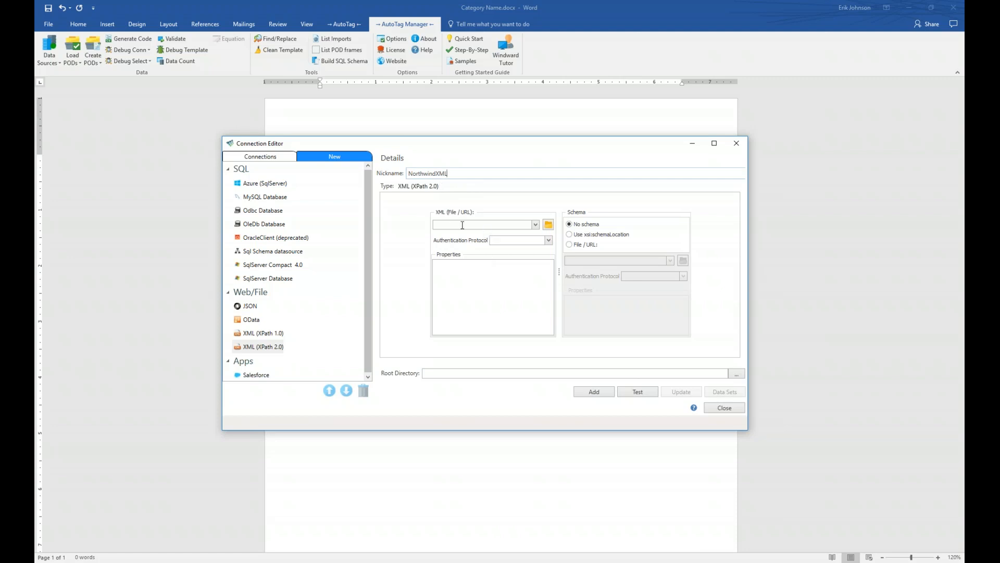
click(548, 226)
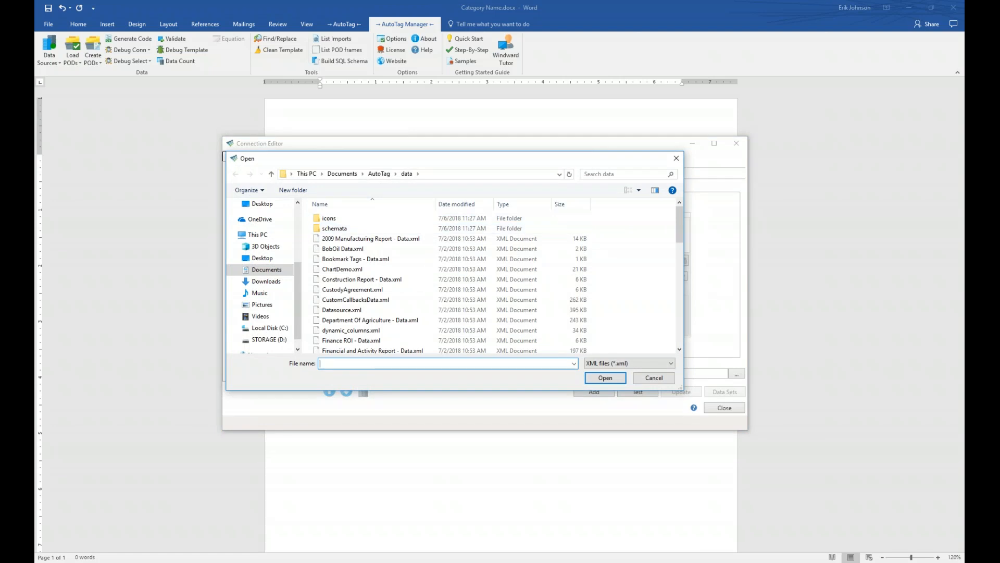
Step: Navigate the Open dialog to the AutoTag folder under Documents
scroll(302, 273, up, 1)
scroll(302, 273, up, 3)
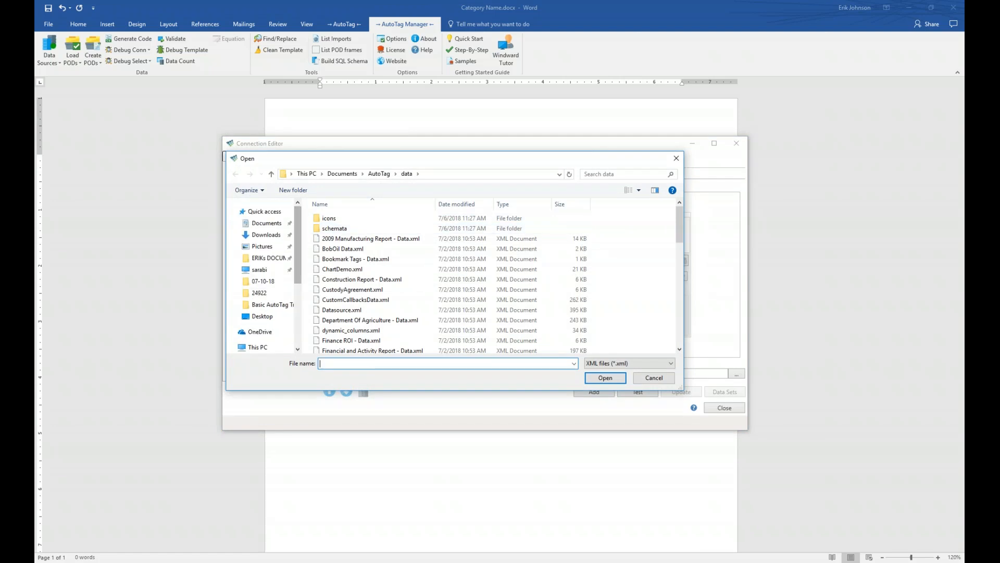
click(266, 223)
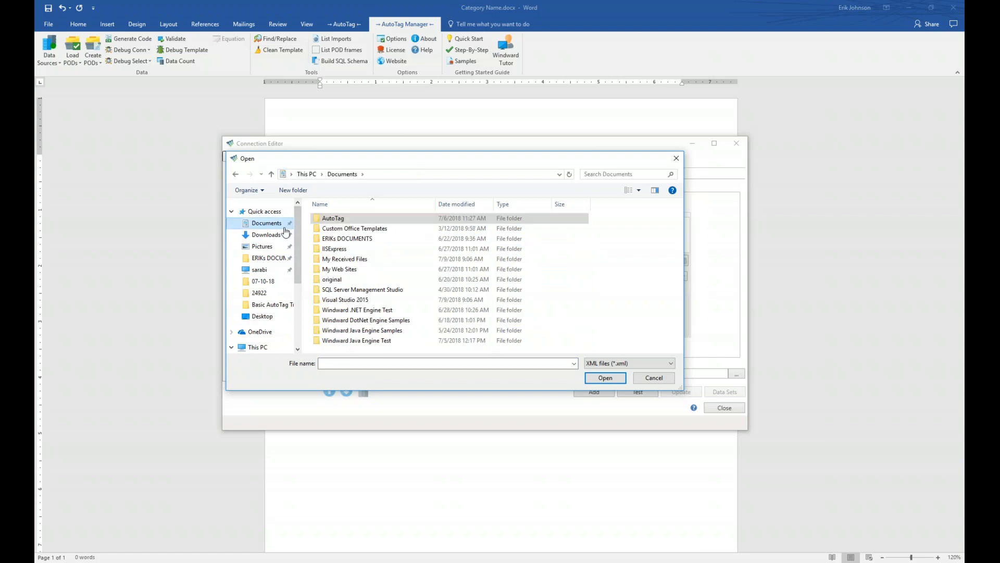
double_click(318, 219)
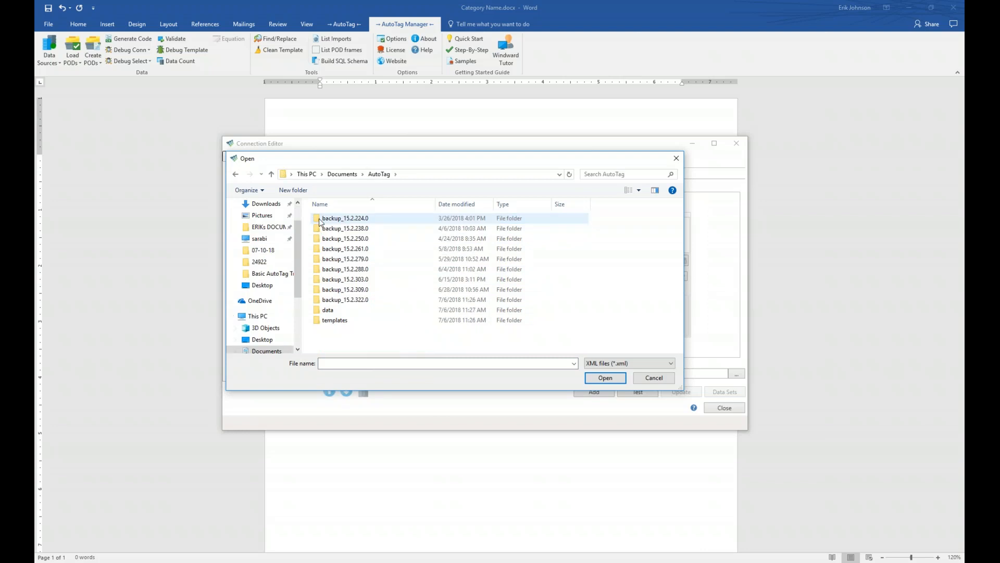
Step: Open the templates folder and switch the file-type filter to All files (*.*)
click(318, 322)
click(339, 300)
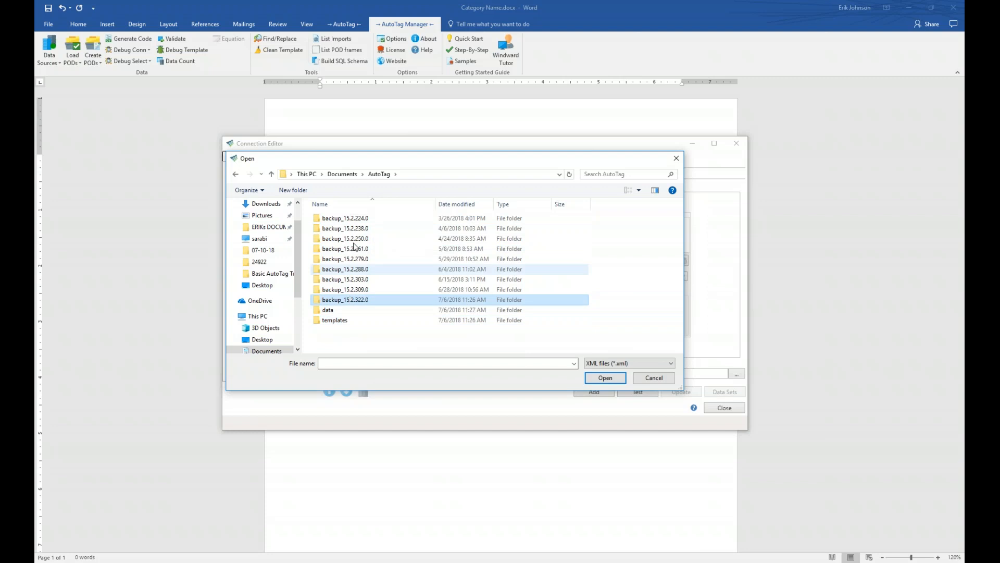
click(354, 238)
click(353, 220)
click(346, 260)
click(344, 290)
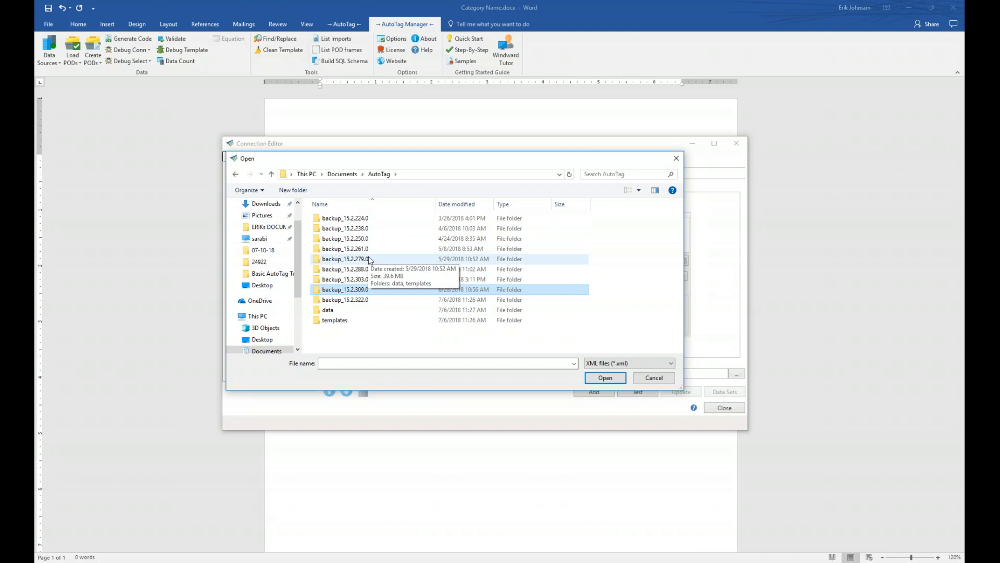
double_click(321, 322)
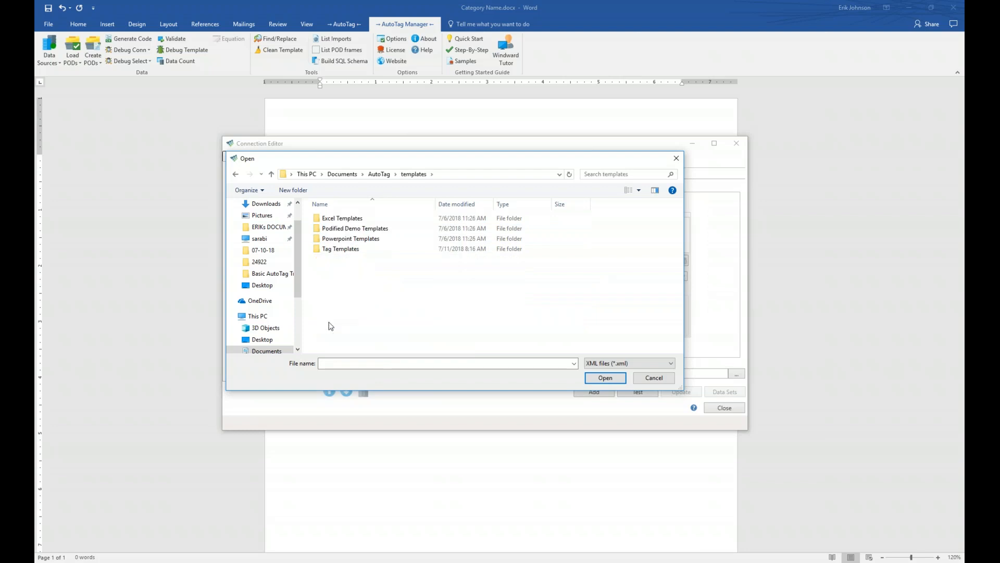
click(672, 363)
click(626, 381)
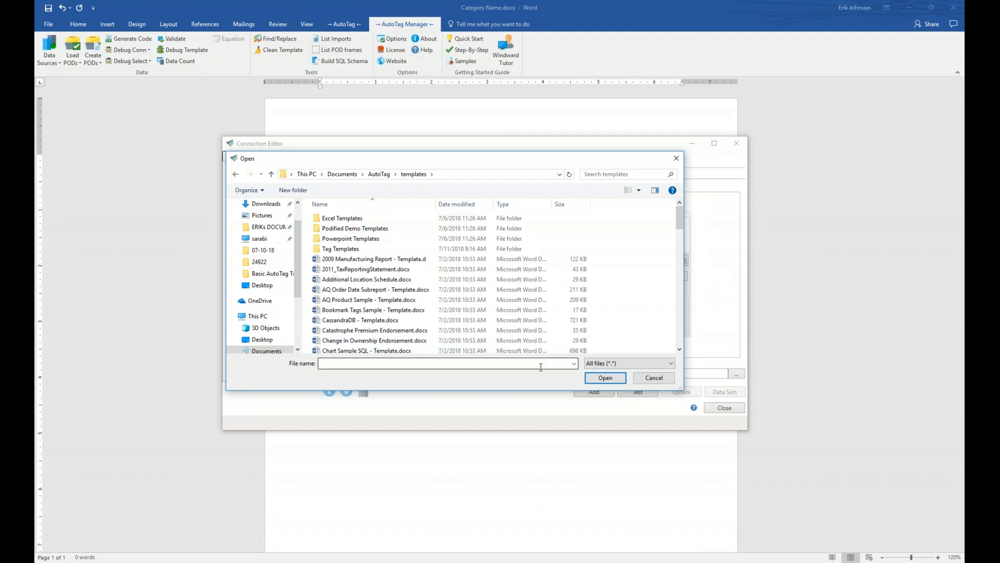
Step: Return to the AutoTag folder and restore the XML files (*.xml) filter
scroll(524, 299, down, 2)
scroll(524, 298, down, 4)
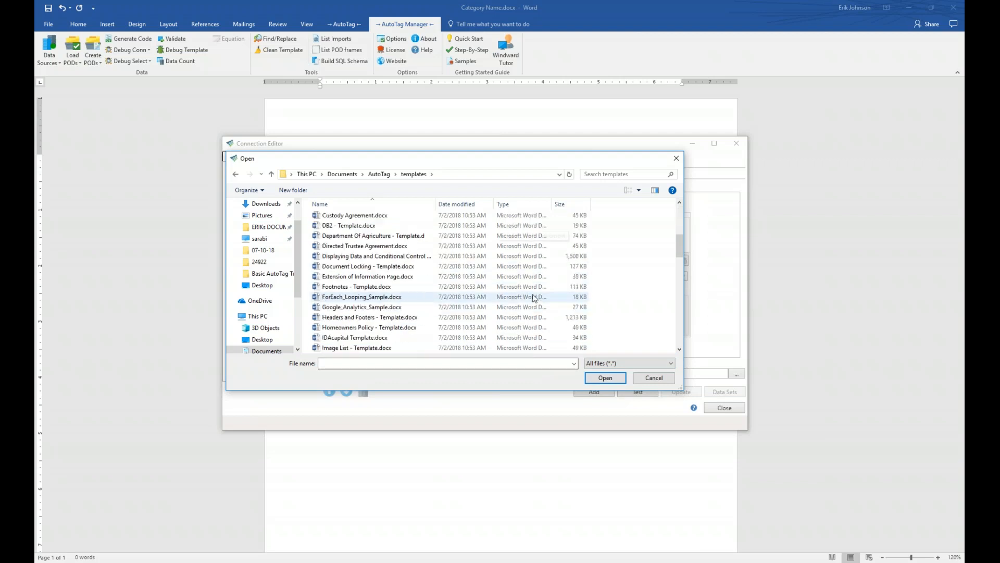
scroll(534, 298, down, 2)
scroll(534, 298, down, 2)
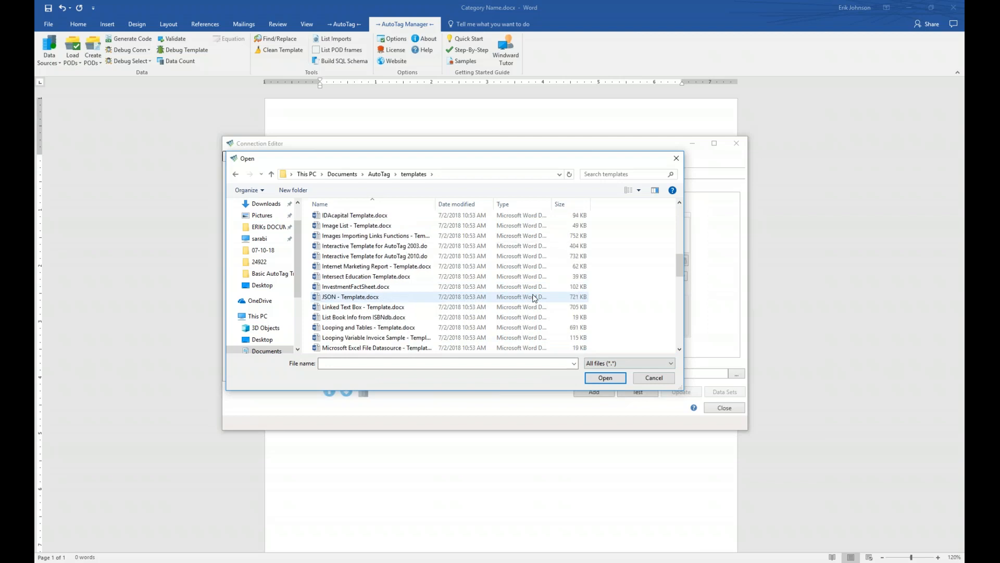
scroll(534, 298, down, 4)
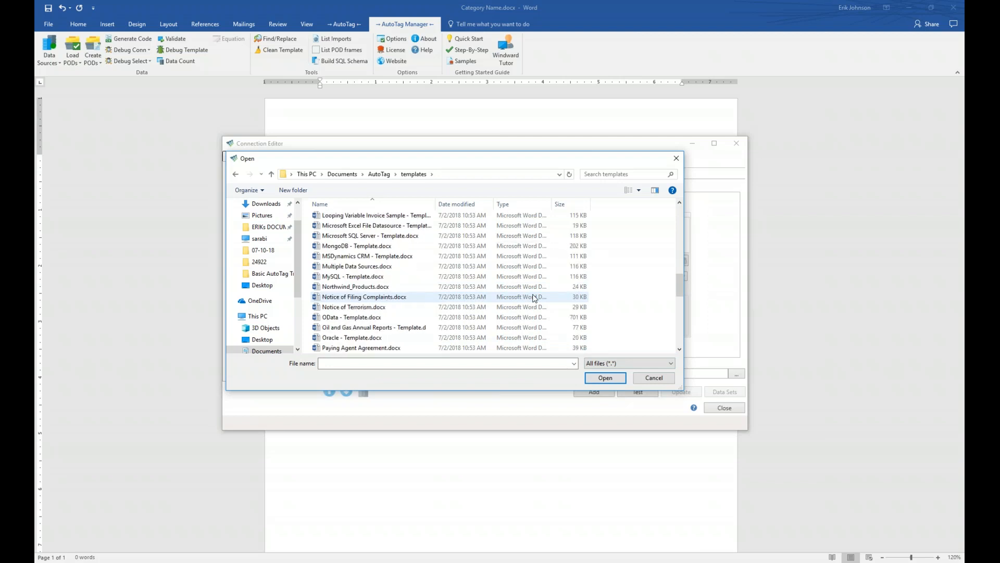
scroll(534, 298, down, 2)
scroll(534, 298, down, 6)
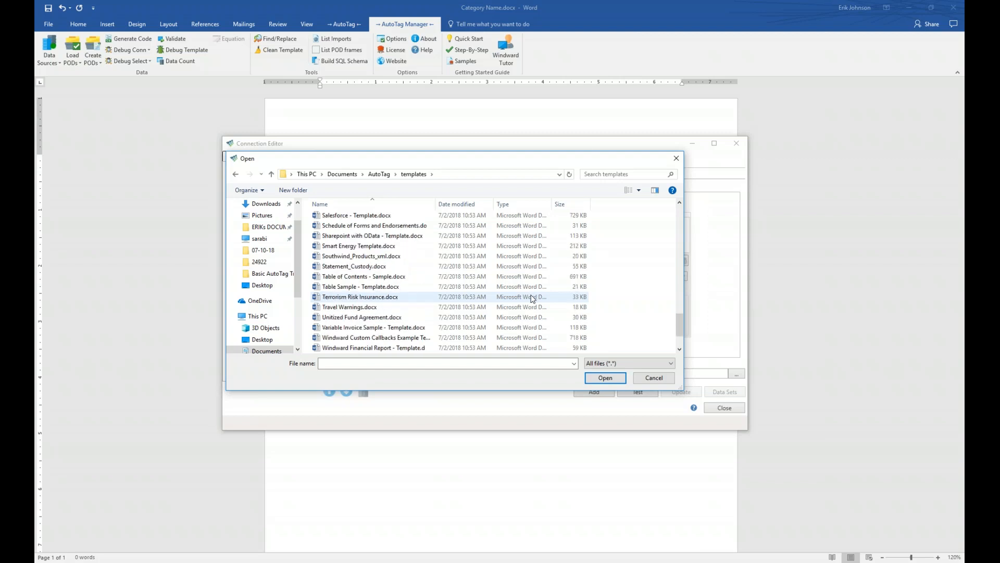
scroll(534, 298, up, 15)
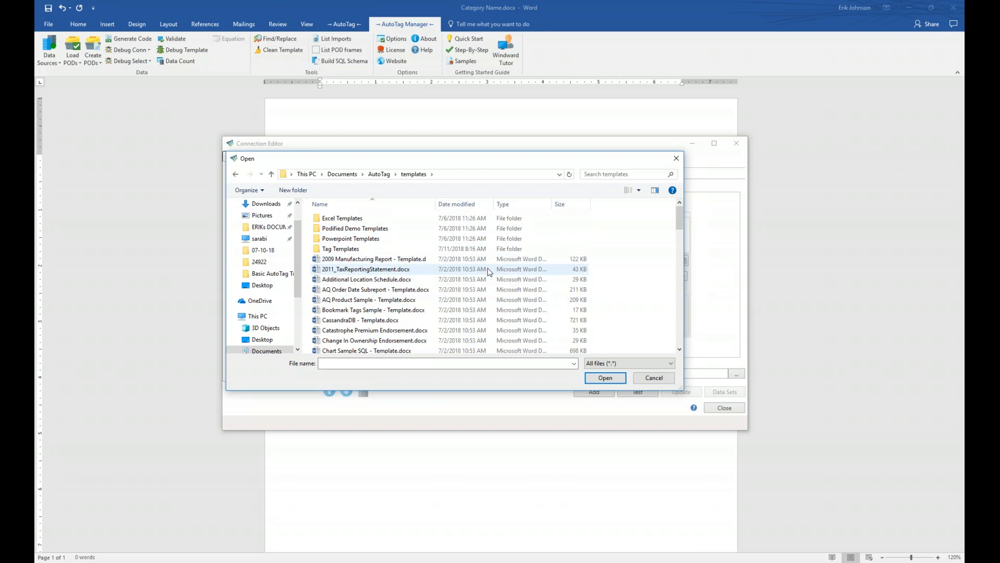
click(379, 174)
click(623, 364)
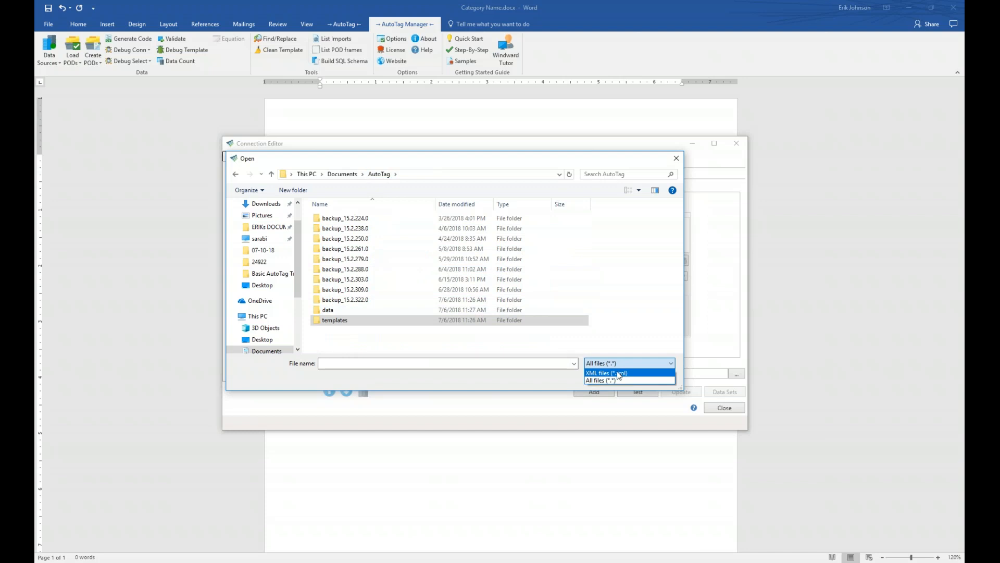
click(618, 374)
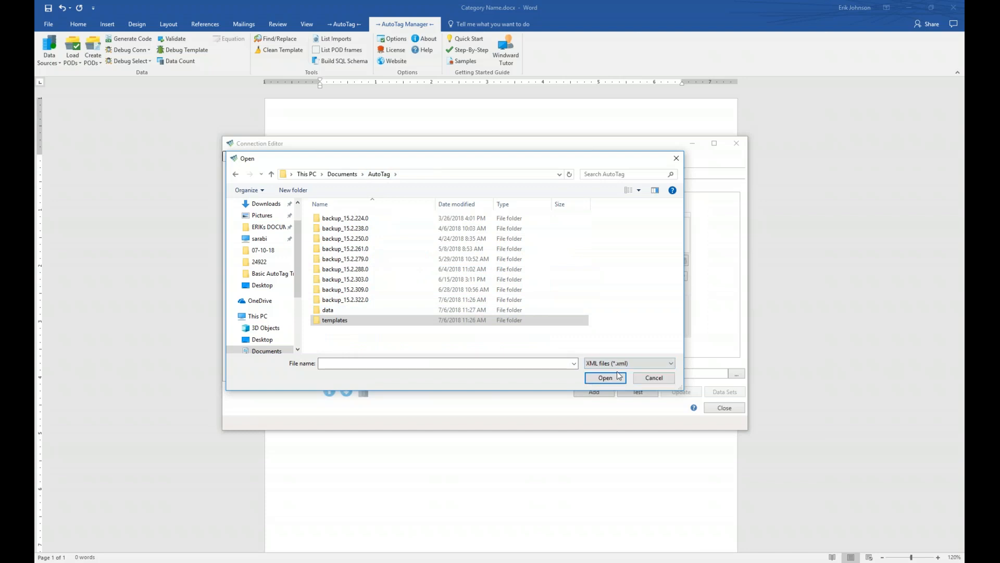
Step: Pick Northwind - Data.xml from the AutoTag data folder as the connection's XML file
double_click(327, 310)
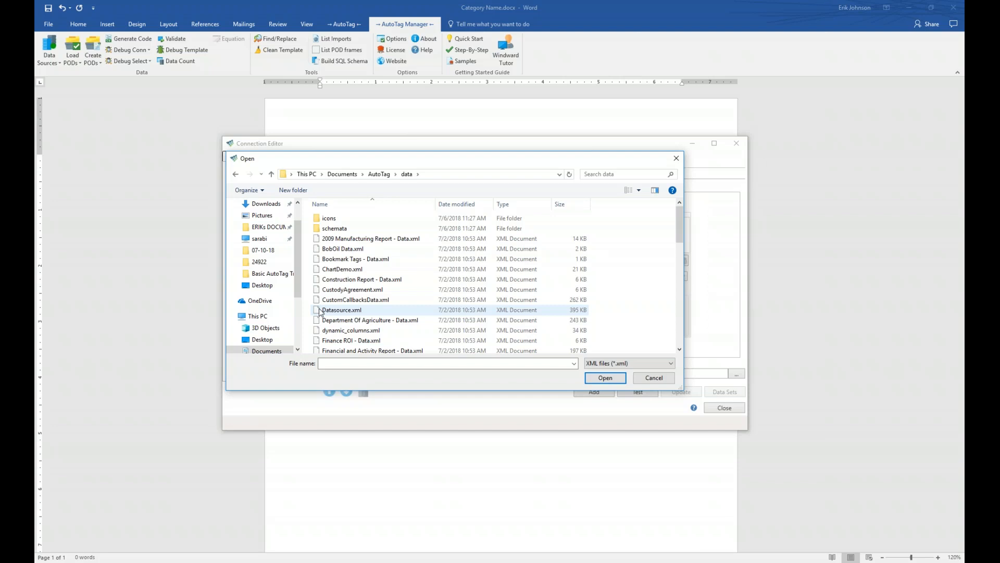
scroll(436, 260, down, 4)
scroll(436, 261, down, 2)
scroll(436, 261, down, 2)
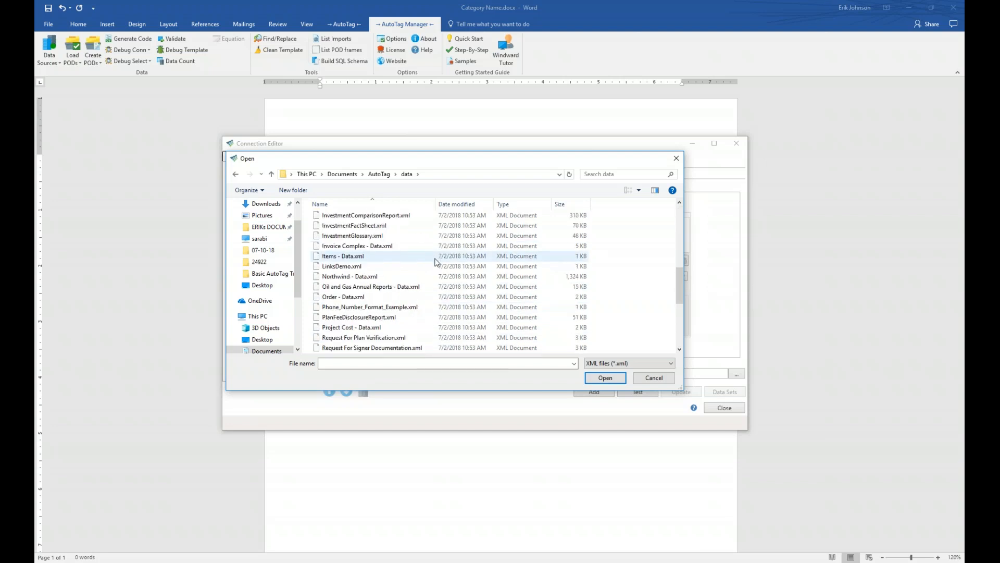
click(360, 276)
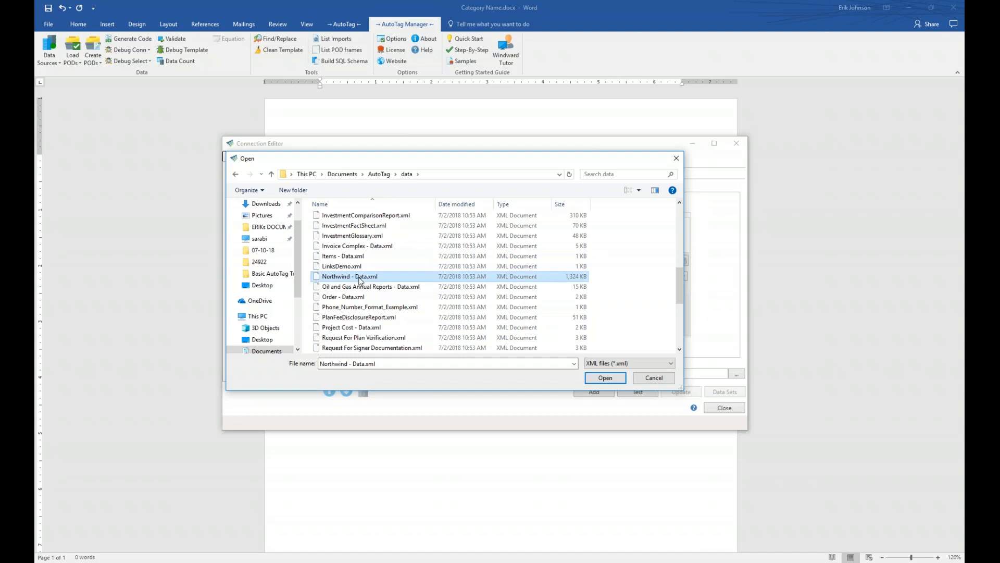
click(604, 379)
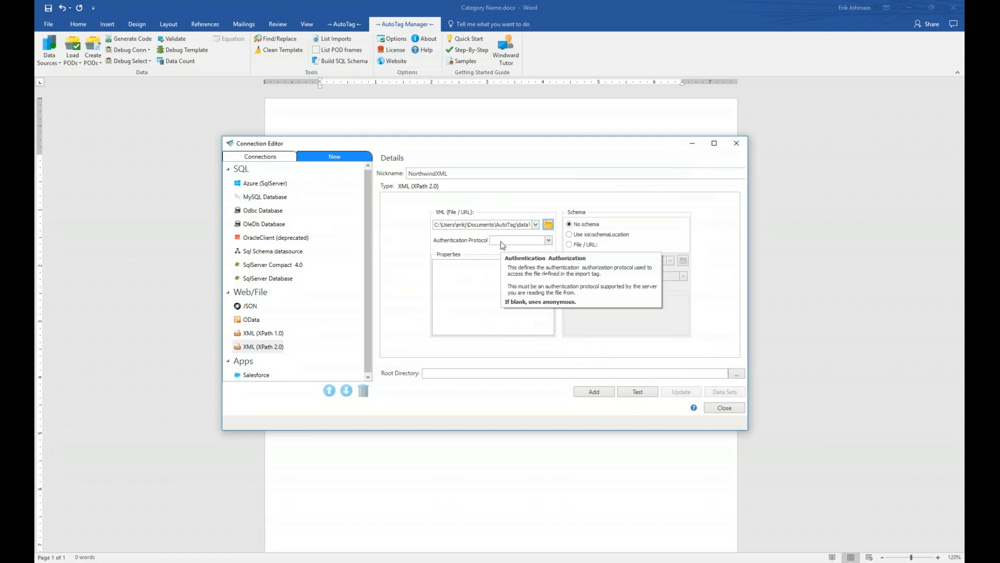
Step: Test NorthwindXML, add it to the Active connections, and review NorthwindSQL's settings
mouse_move(643, 241)
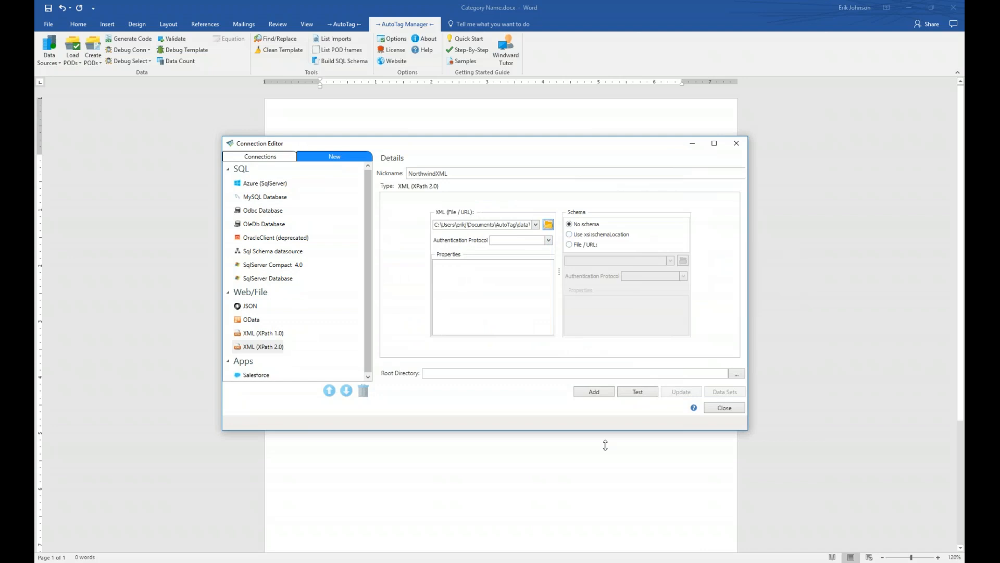
click(639, 392)
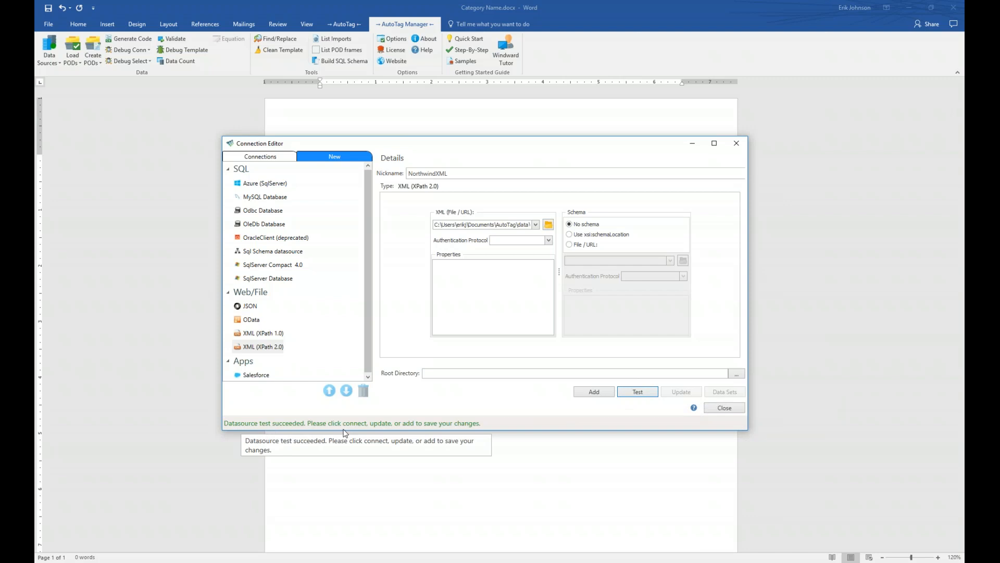
click(593, 393)
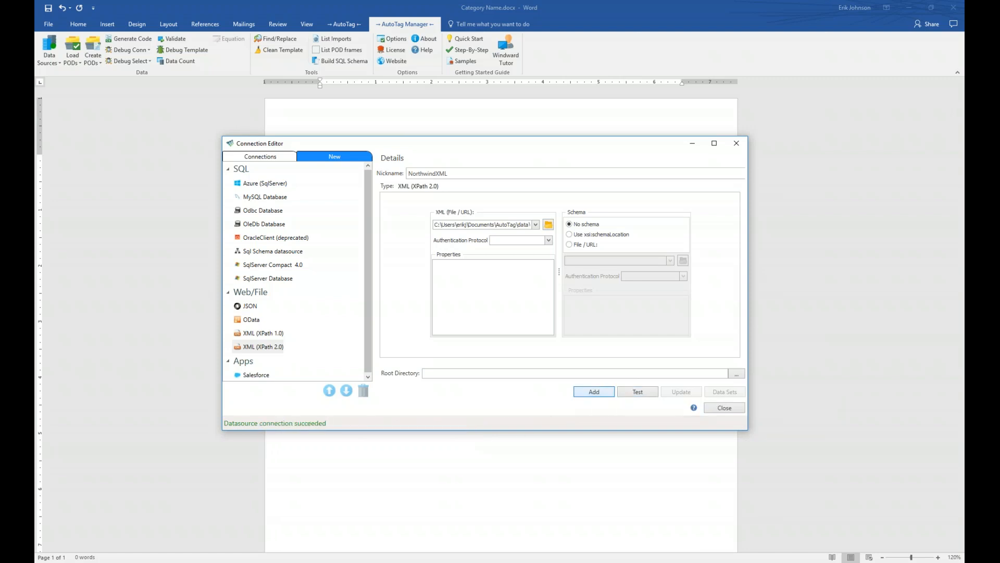
click(263, 183)
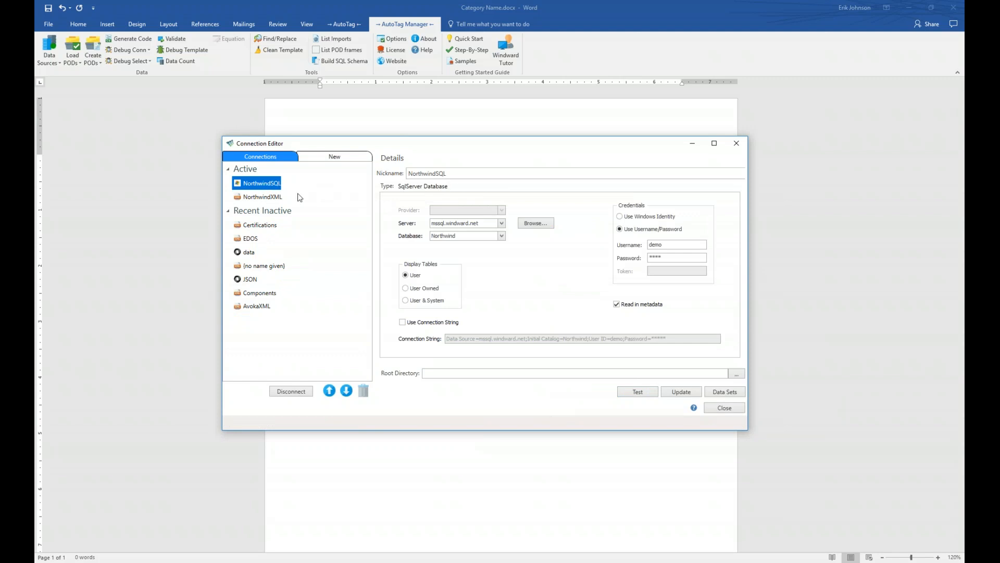
Step: Select the NorthwindXML connection and close the Connection Editor to show the AutoTag Data Bin
click(255, 198)
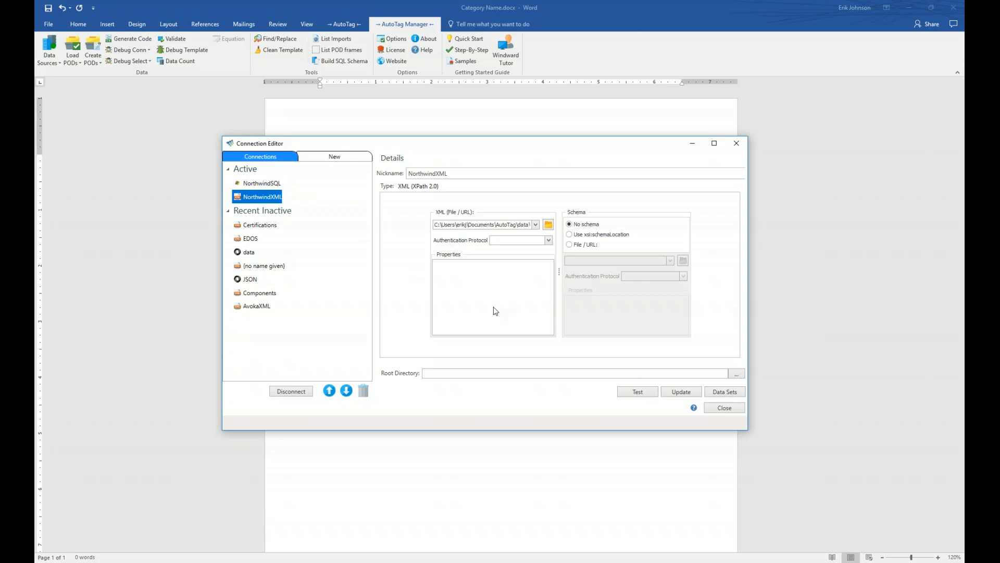
click(730, 409)
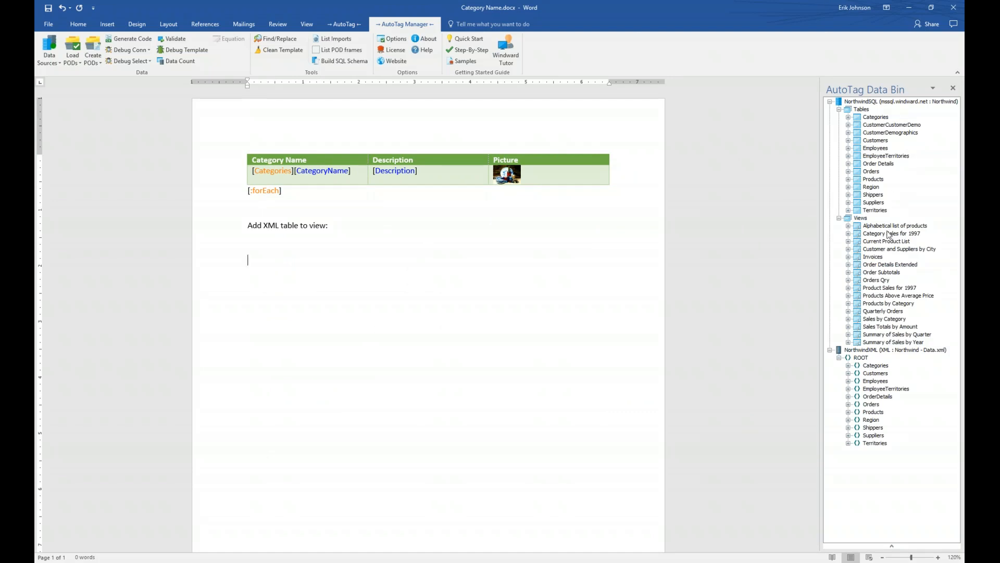
Step: Collapse the SQL Tables and Views, expand XML Employees, and drag Employees into the document
click(840, 109)
click(839, 117)
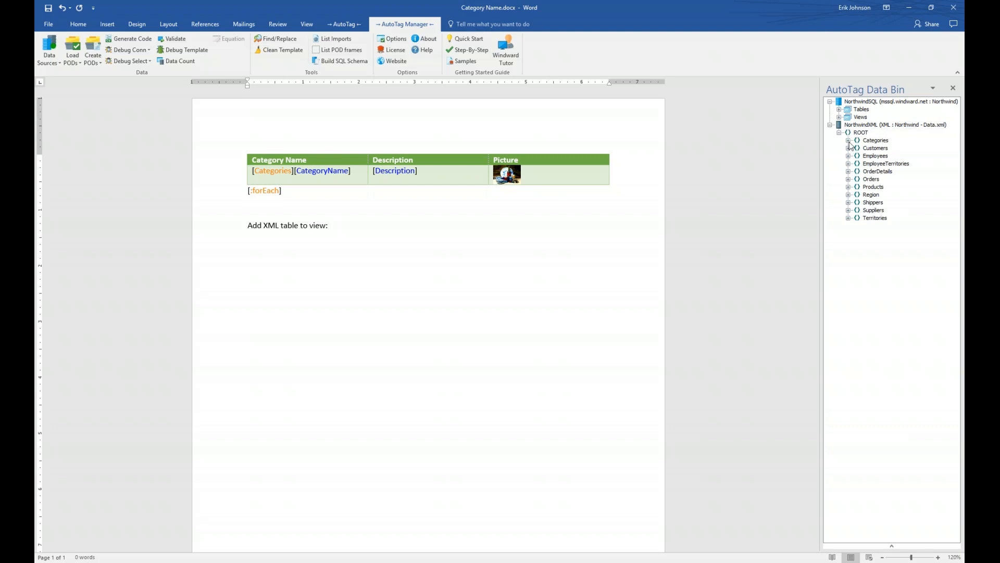
click(848, 141)
click(849, 187)
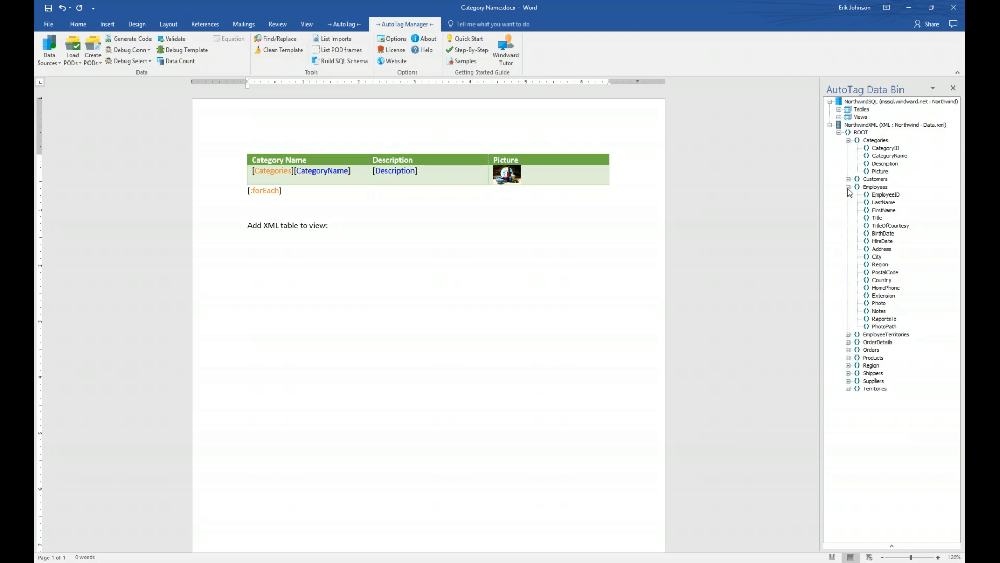
click(848, 141)
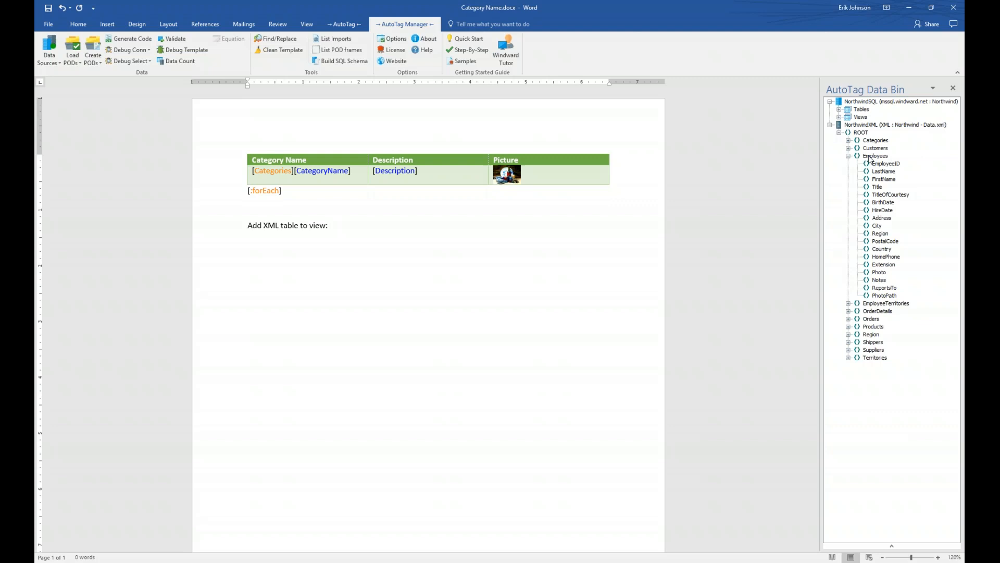
click(872, 157)
drag(871, 158, 406, 278)
Step: Drop Employees below the Add XML table line and enlarge the column selection window
drag(406, 275, 404, 275)
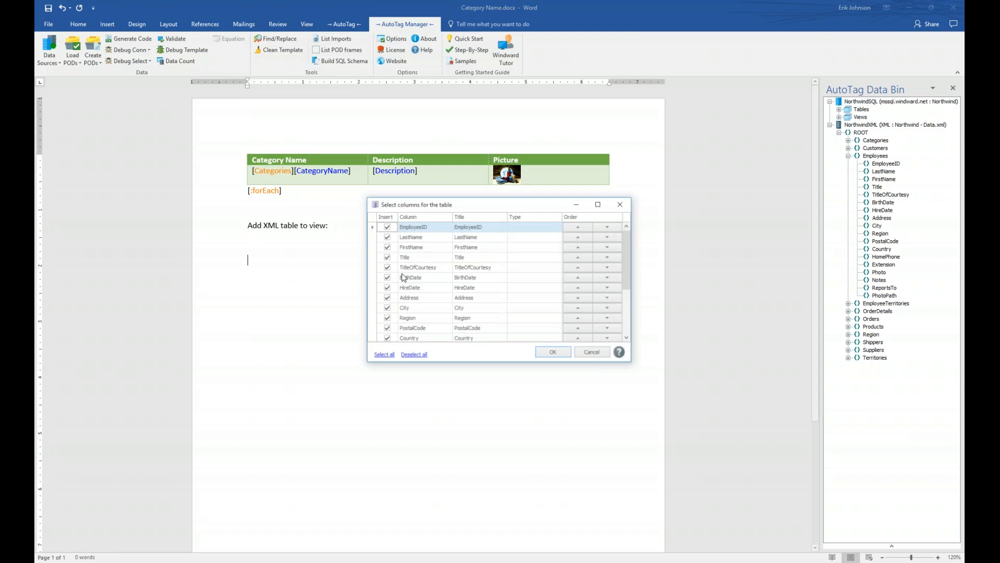
drag(483, 205, 366, 260)
drag(514, 418, 731, 503)
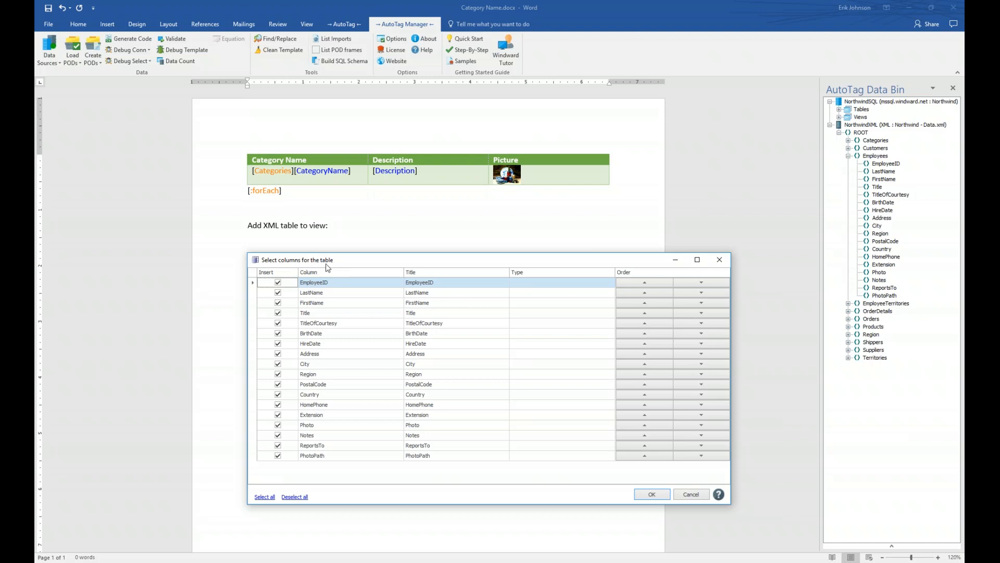
Step: Choose only FirstName, LastName, HireDate and Country columns, with FirstName first, and insert the table
click(295, 497)
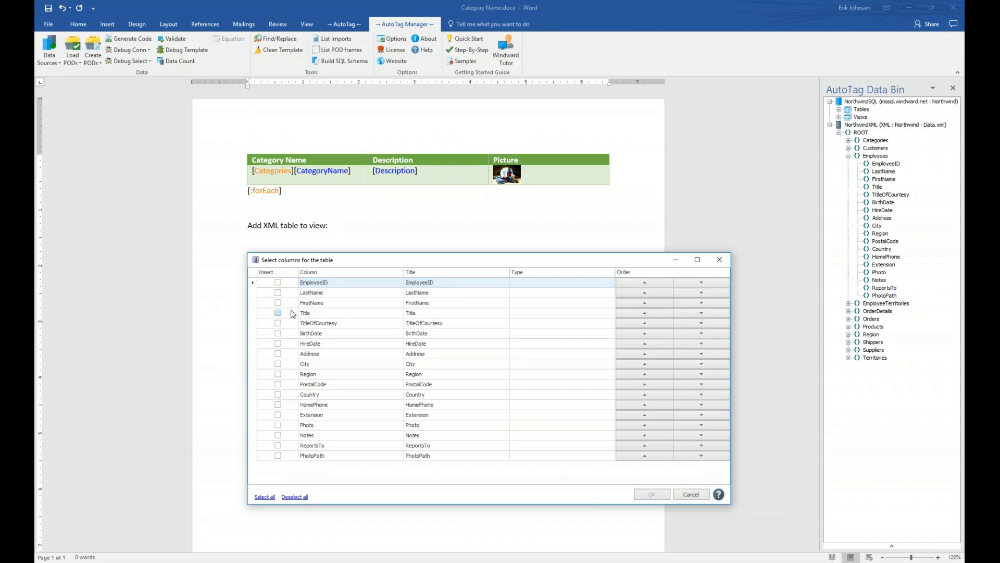
click(277, 292)
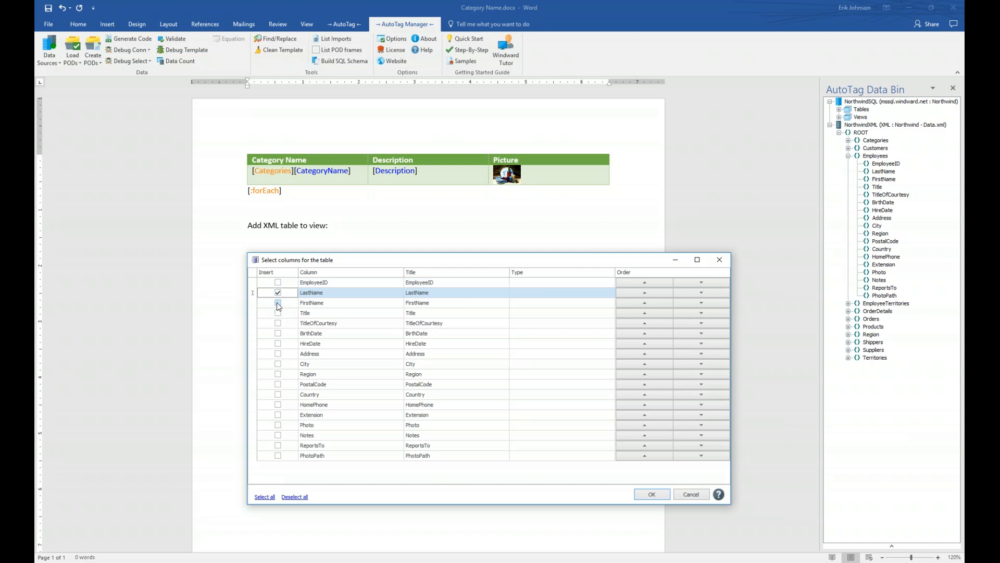
click(277, 303)
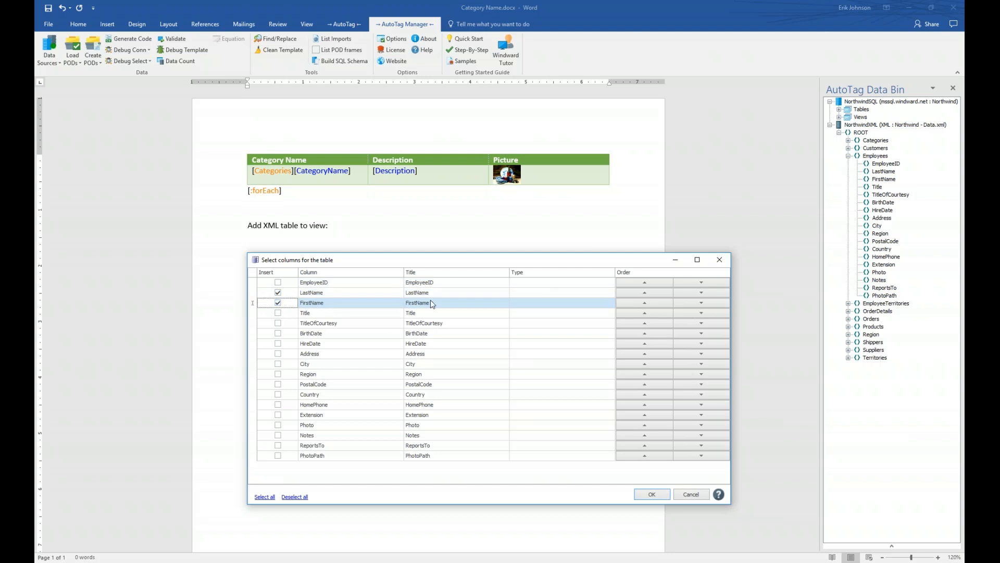
click(645, 302)
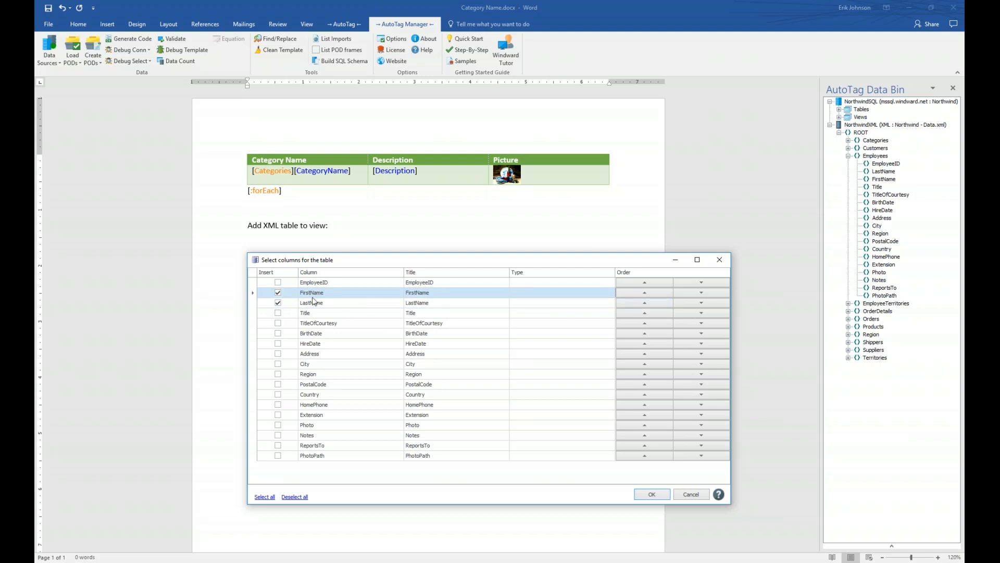
click(278, 343)
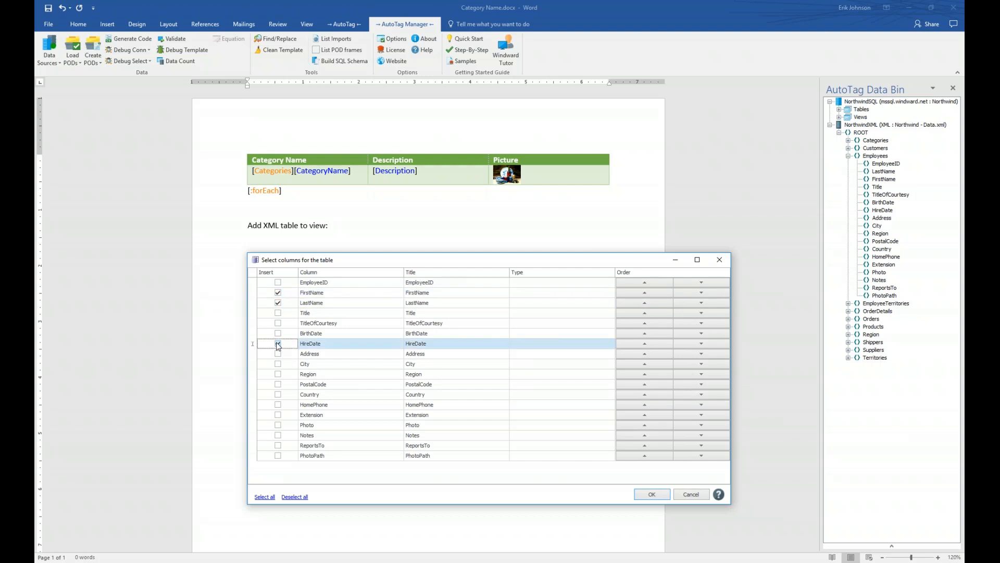
click(278, 395)
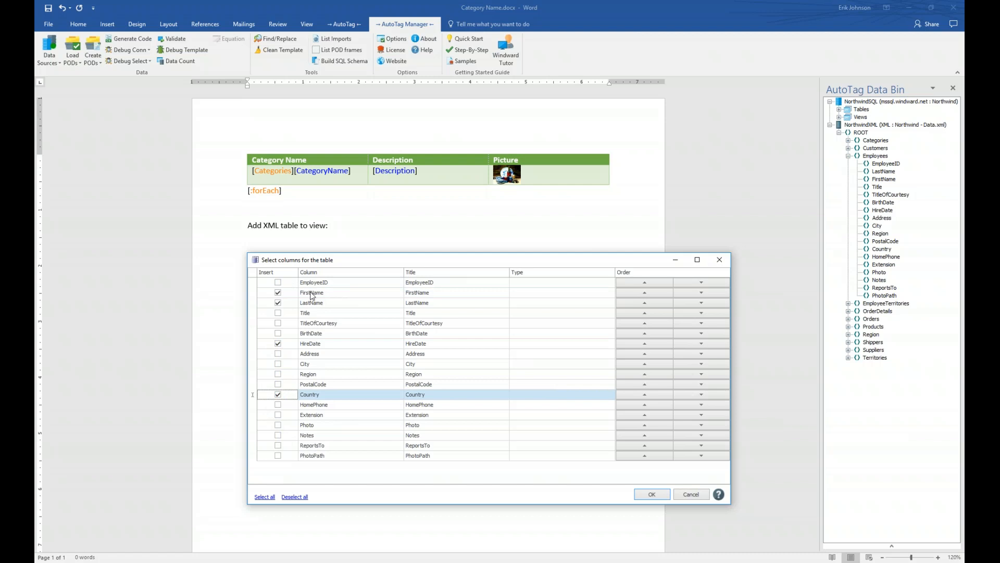
click(651, 495)
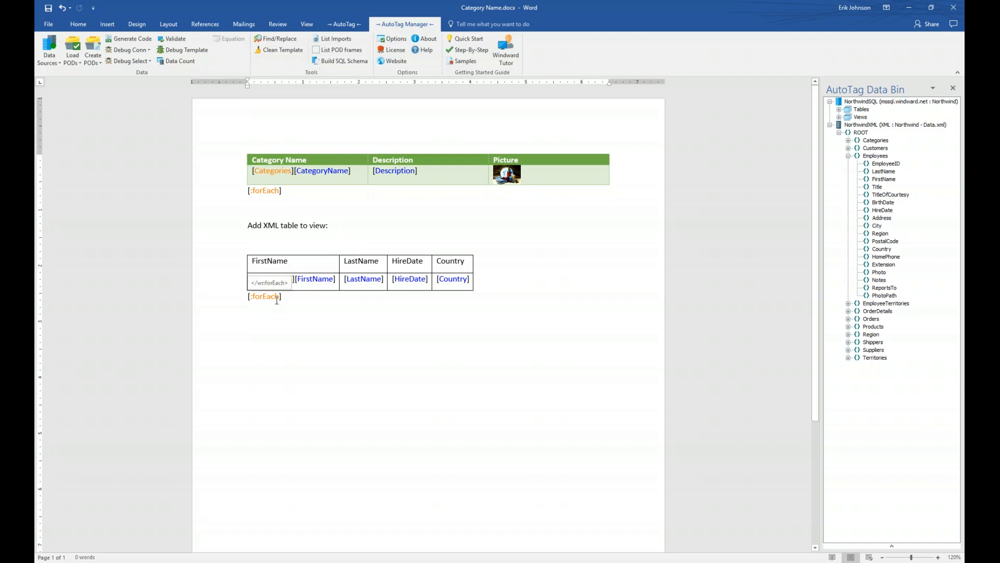
Step: Rename the headers to First Name, Last Name and Hire Date, then select the Employees loop tag
click(273, 272)
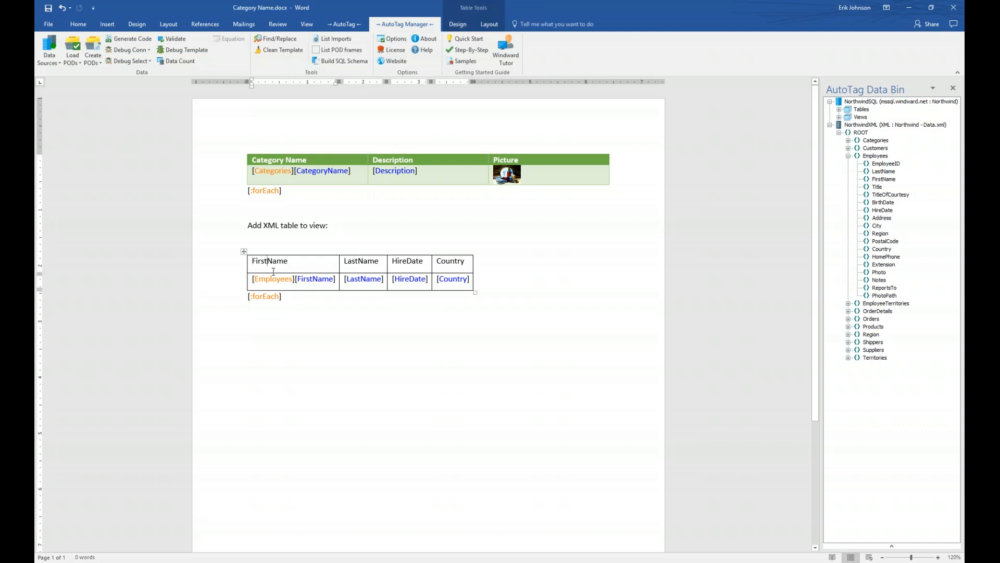
click(357, 261)
click(409, 260)
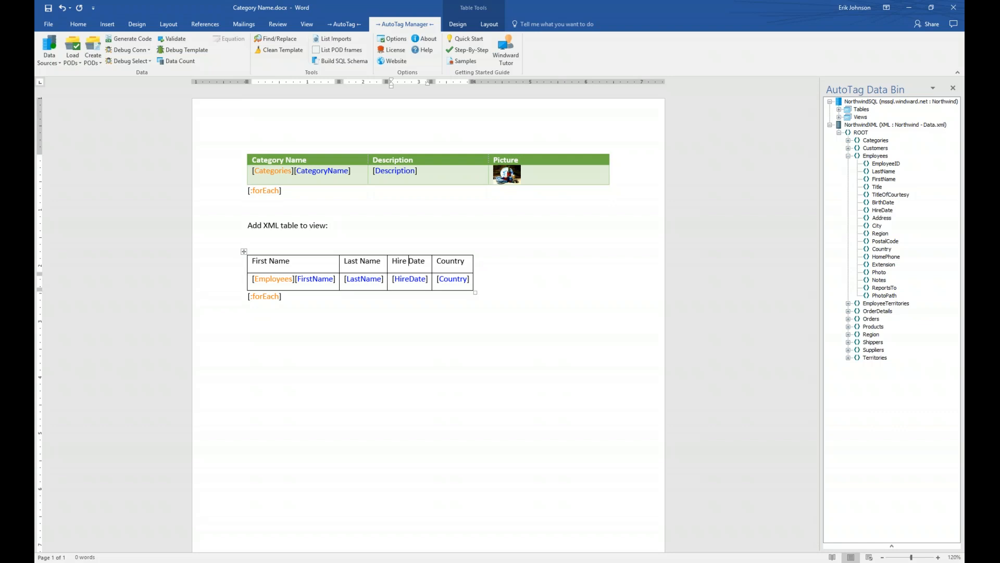
click(277, 280)
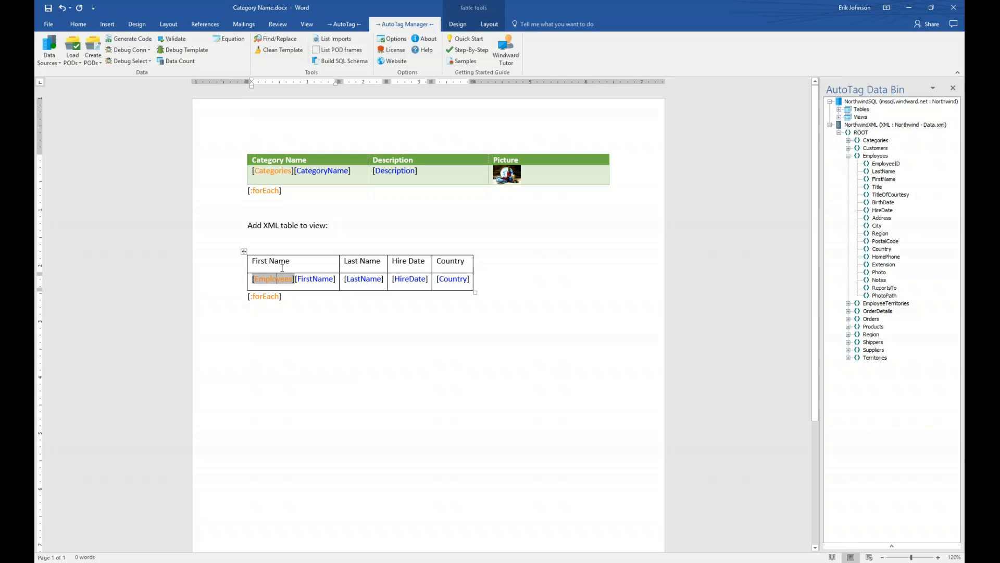
click(346, 24)
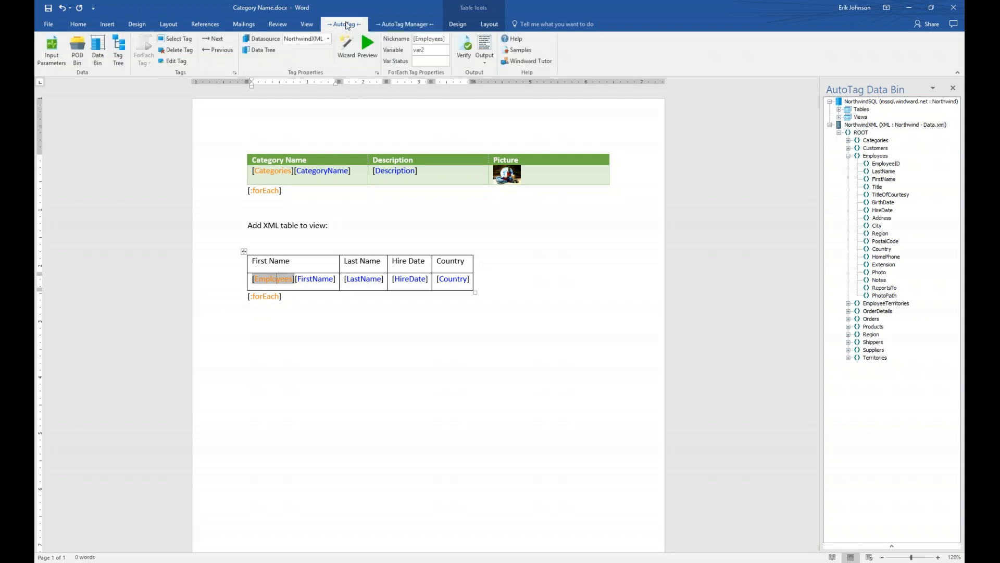
click(367, 44)
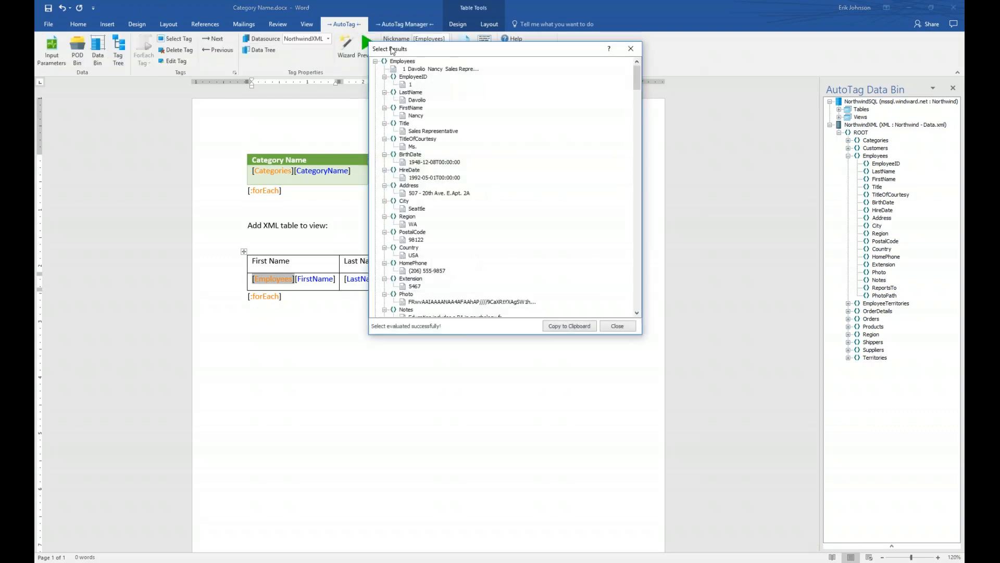
drag(446, 55, 513, 113)
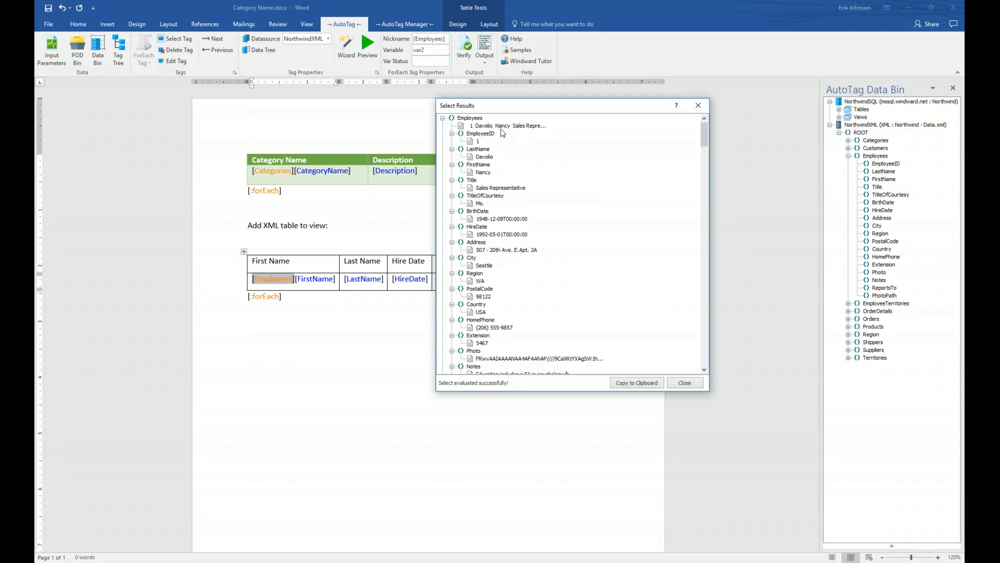
click(443, 118)
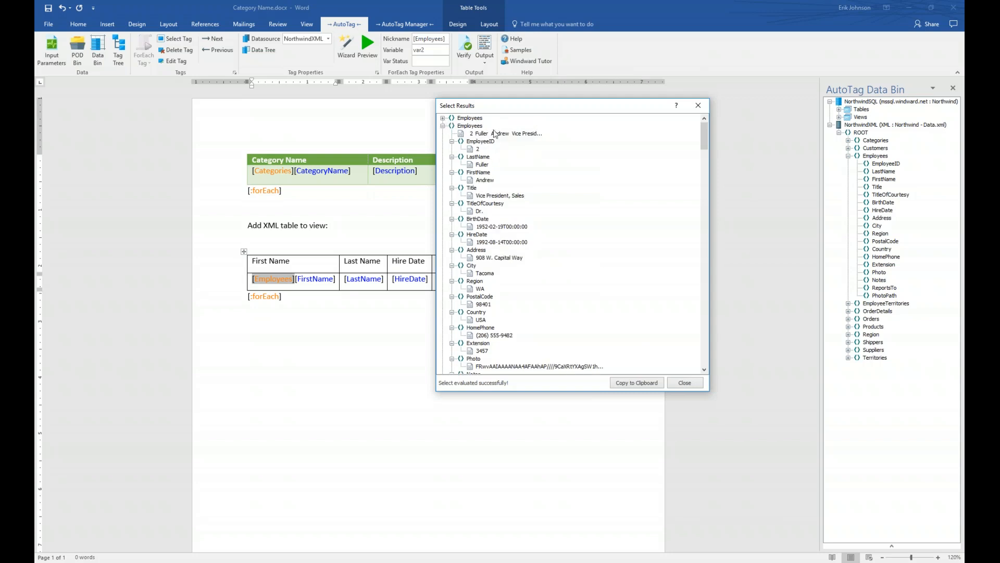
click(442, 126)
click(443, 134)
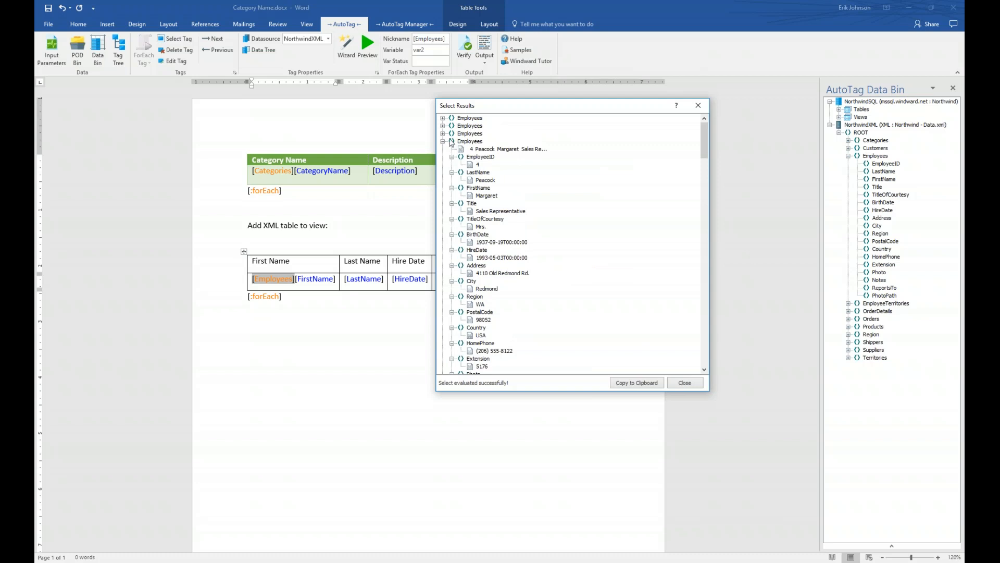
click(442, 142)
click(442, 149)
click(443, 157)
click(443, 165)
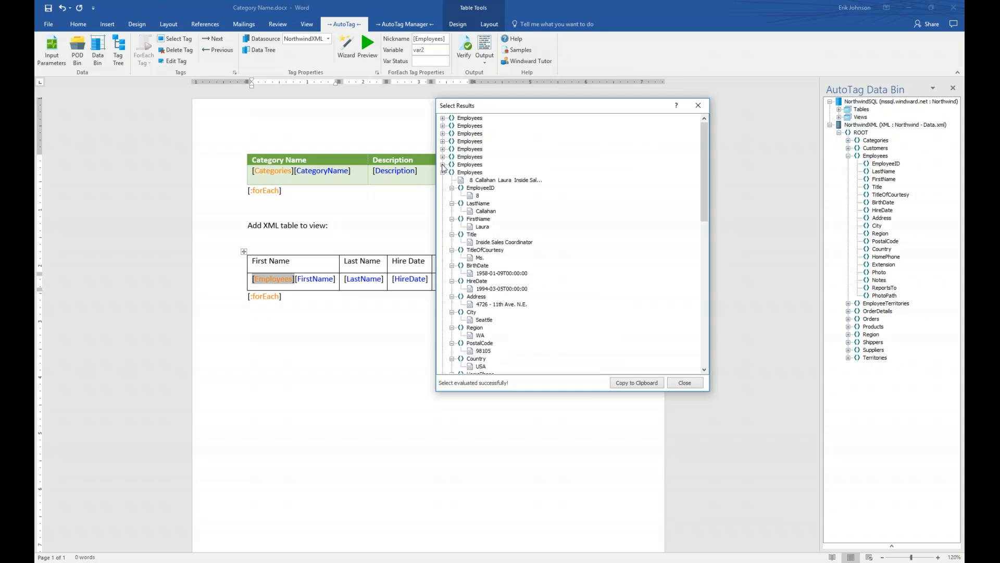
click(443, 173)
click(443, 180)
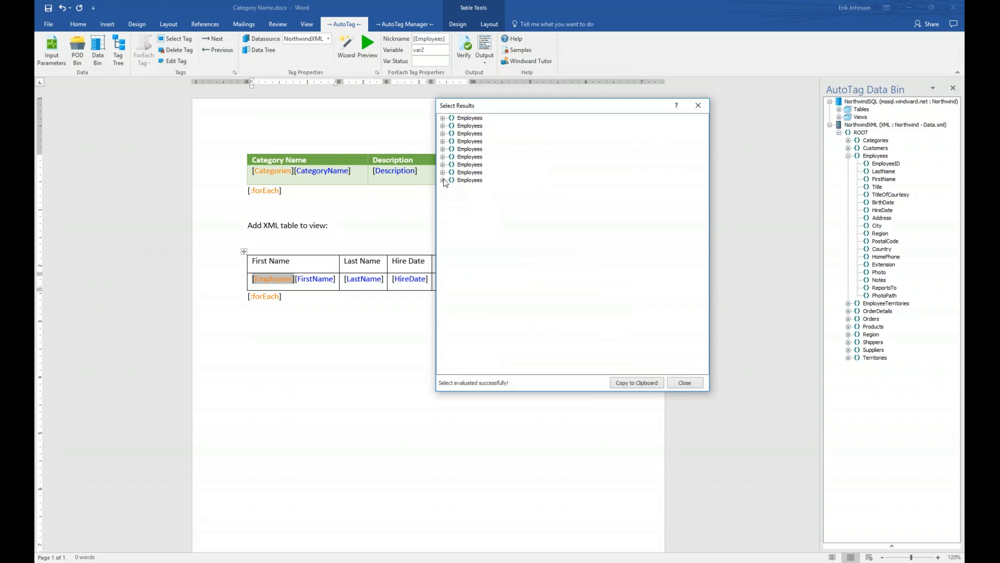
click(443, 181)
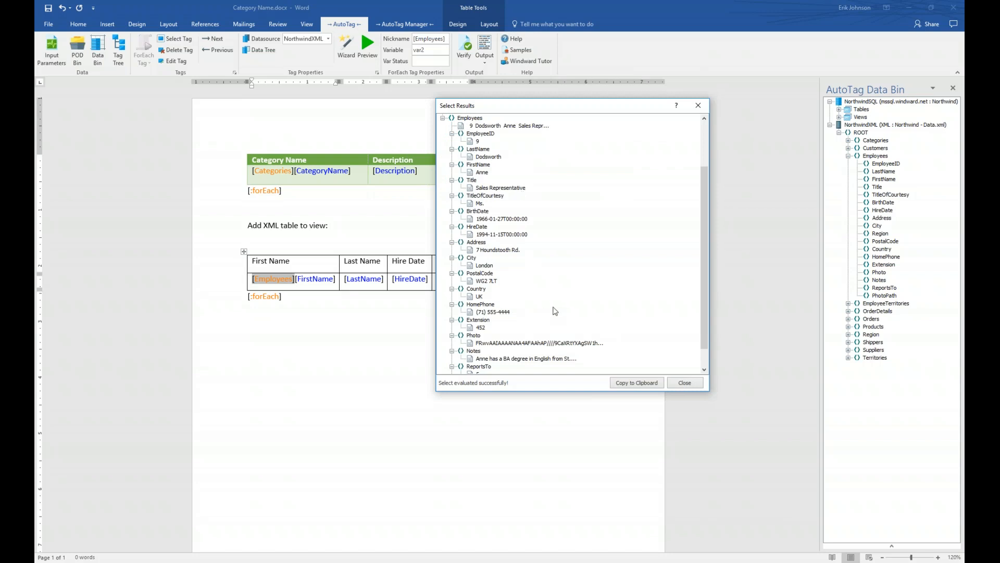
click(685, 382)
click(322, 279)
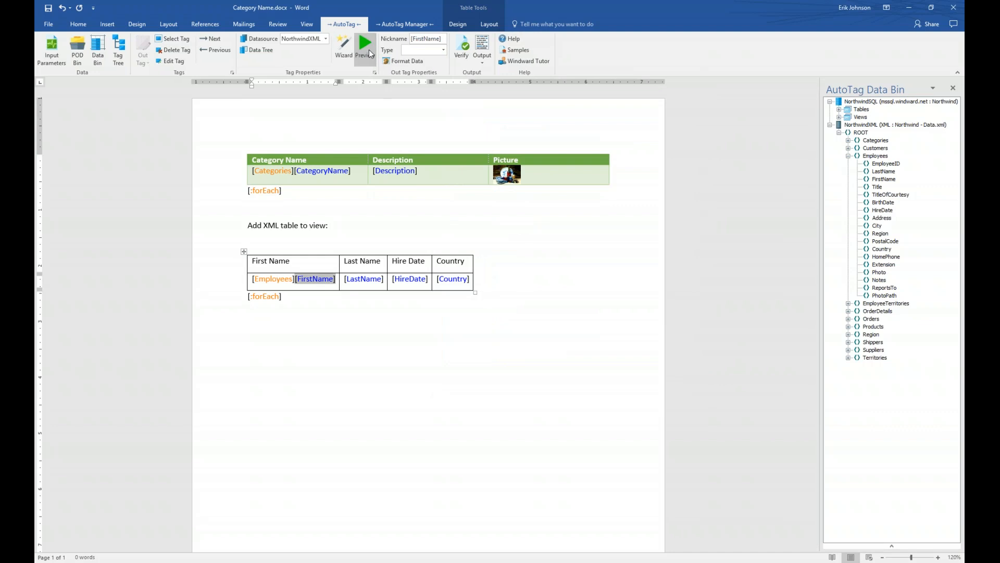
click(369, 54)
drag(457, 79, 363, 296)
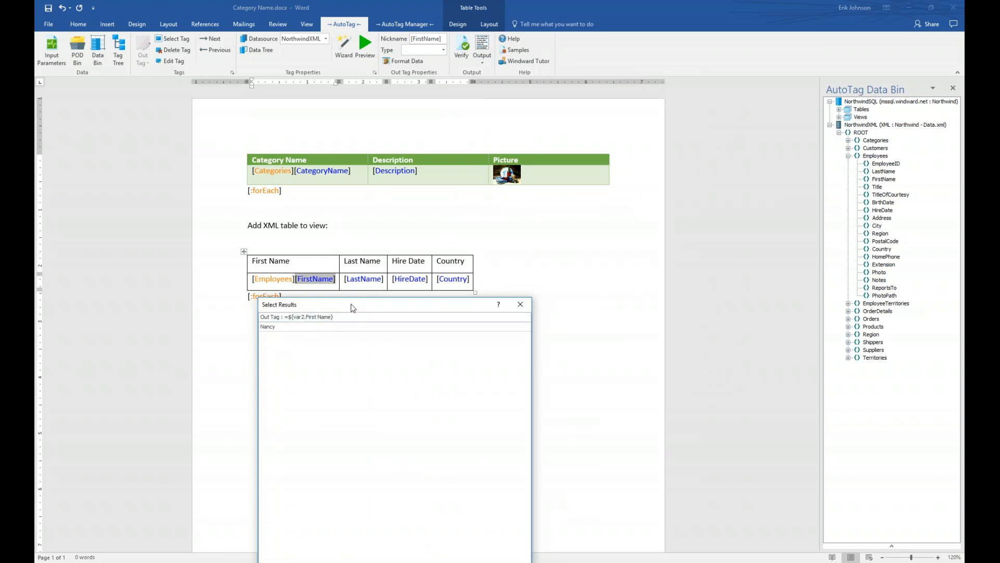
drag(354, 307, 471, 210)
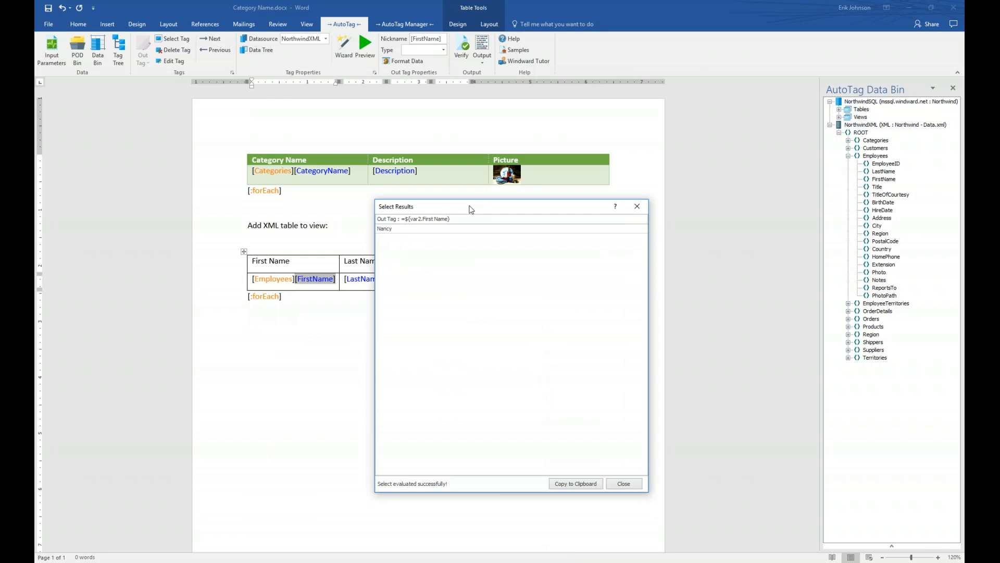
click(634, 484)
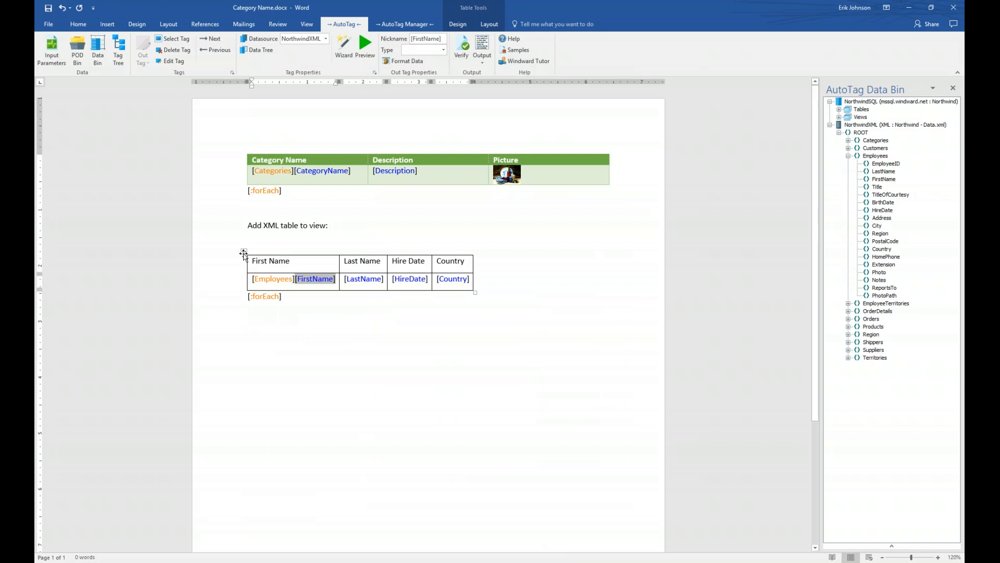
Step: Turn off First Column and apply a blue Grid Table style to the Employees table
click(244, 253)
click(458, 24)
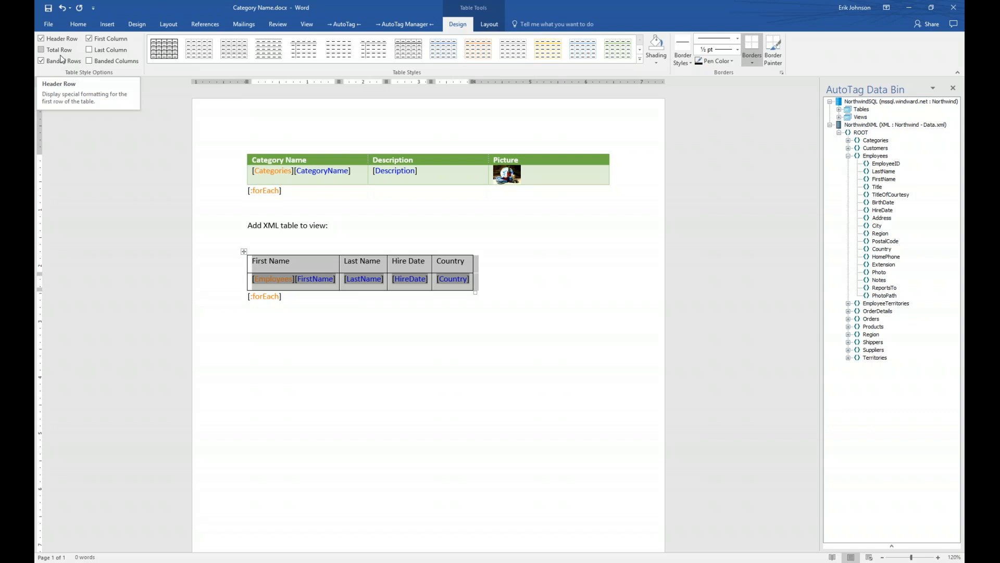
click(89, 38)
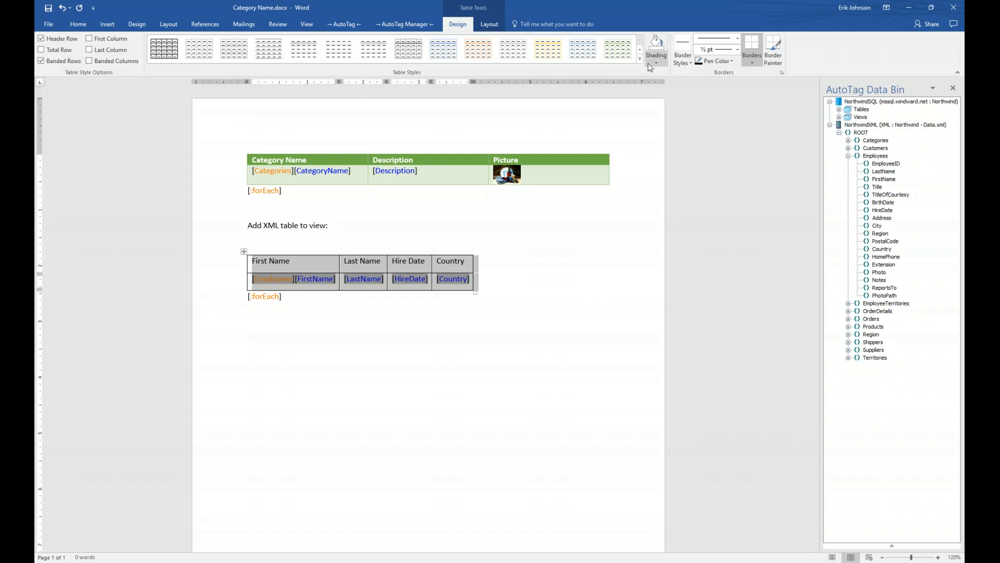
click(640, 59)
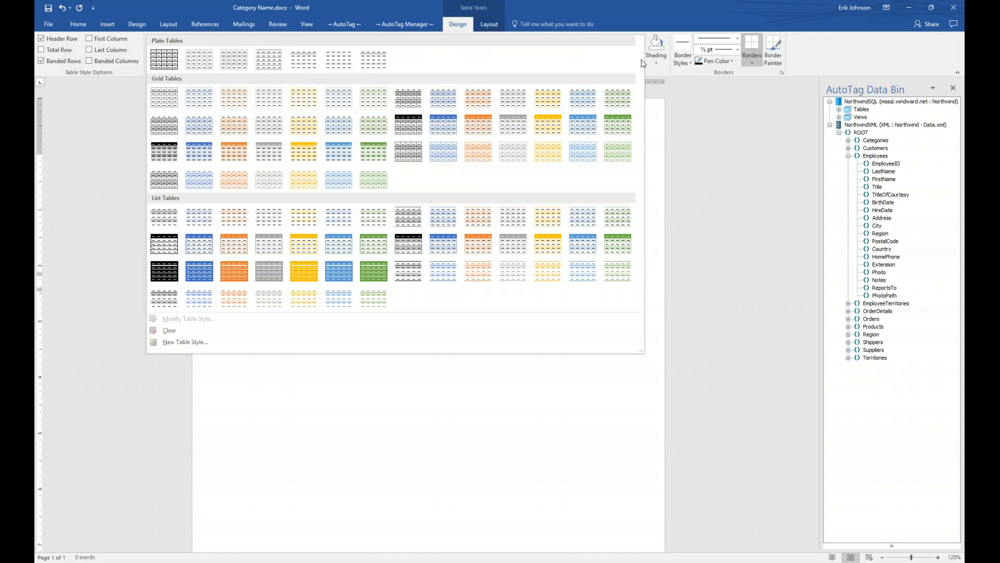
click(591, 125)
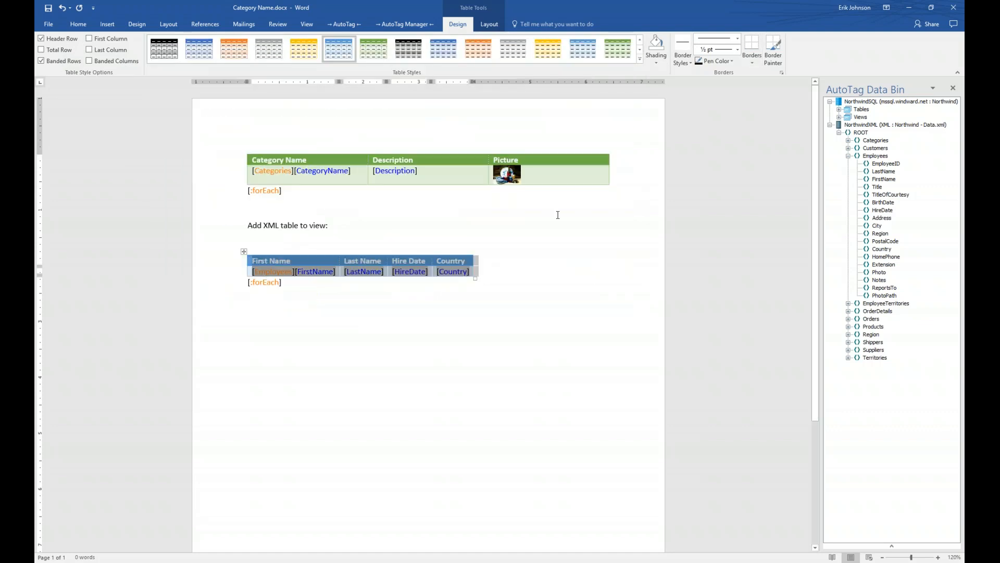
click(429, 326)
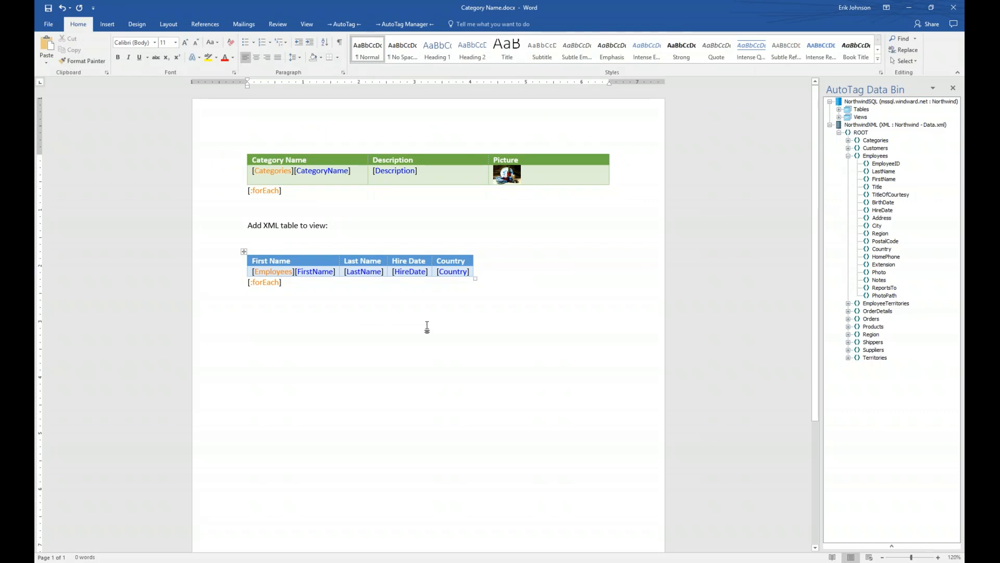
Step: Generate the AutoTag output report, saving the template first
click(346, 27)
click(408, 46)
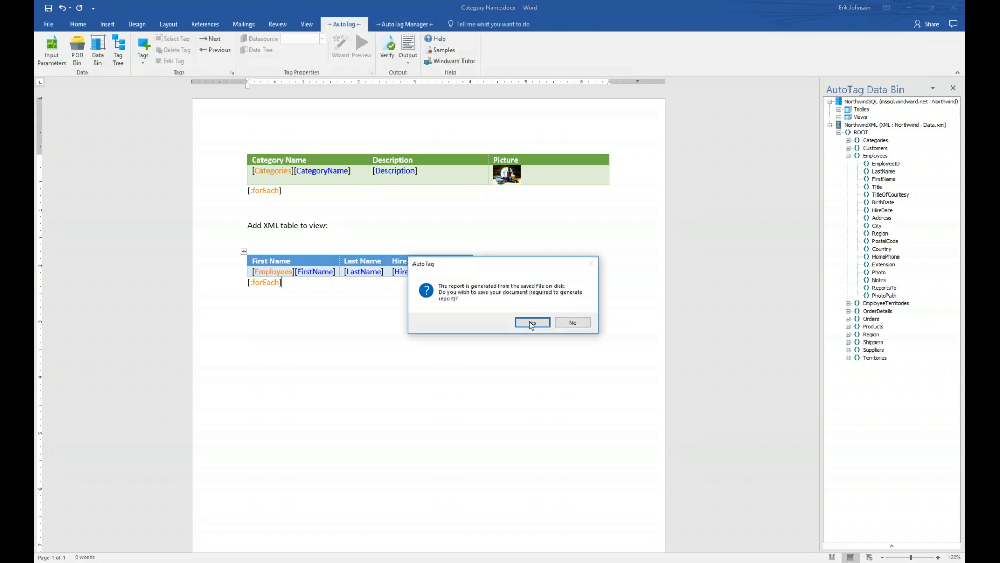
click(532, 322)
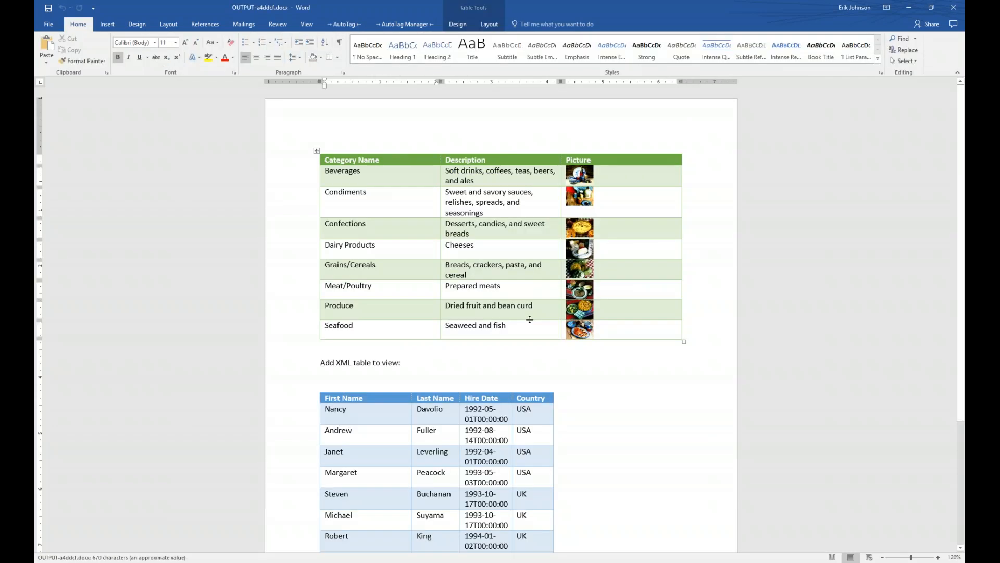
Step: Snap the output report to the right half beside the template and close the Data Bin
key(super)
key(super)
key(super+Right)
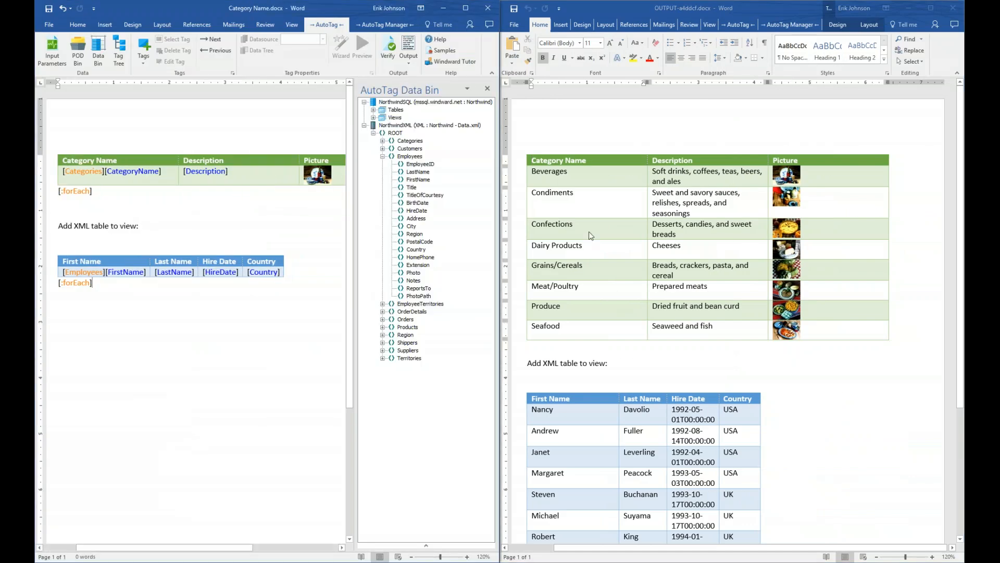
click(487, 89)
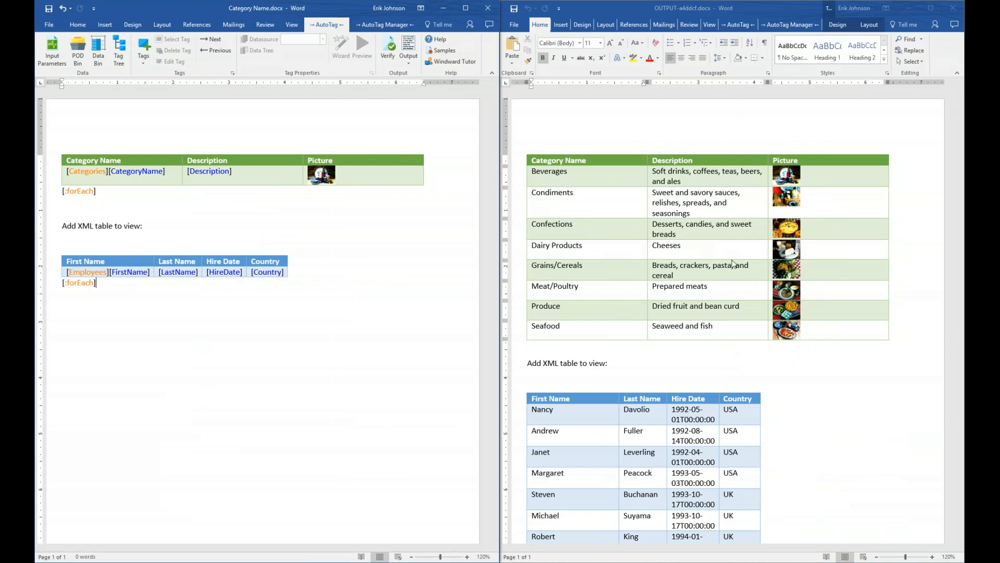
scroll(730, 261, down, 3)
scroll(625, 208, up, 3)
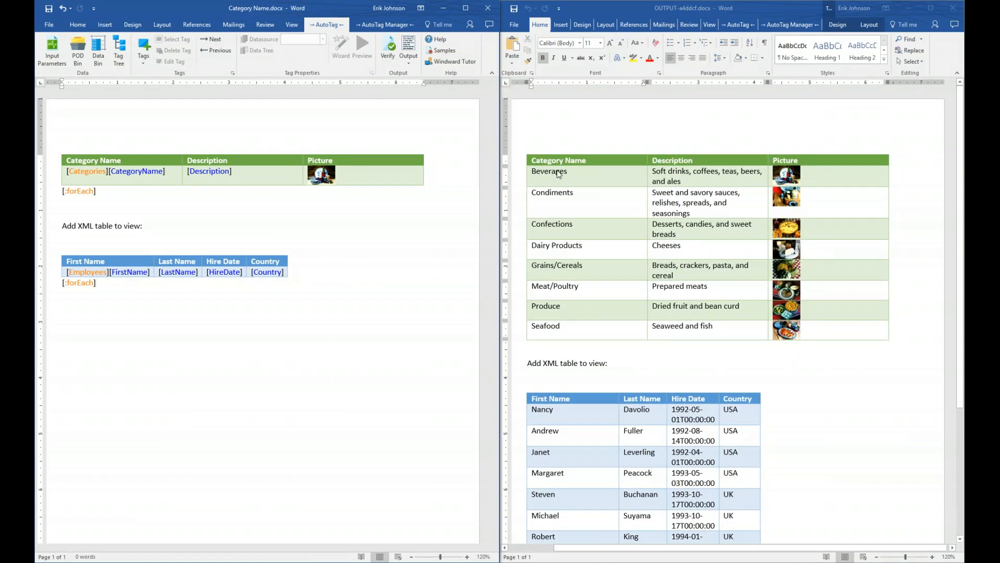
scroll(669, 304, down, 3)
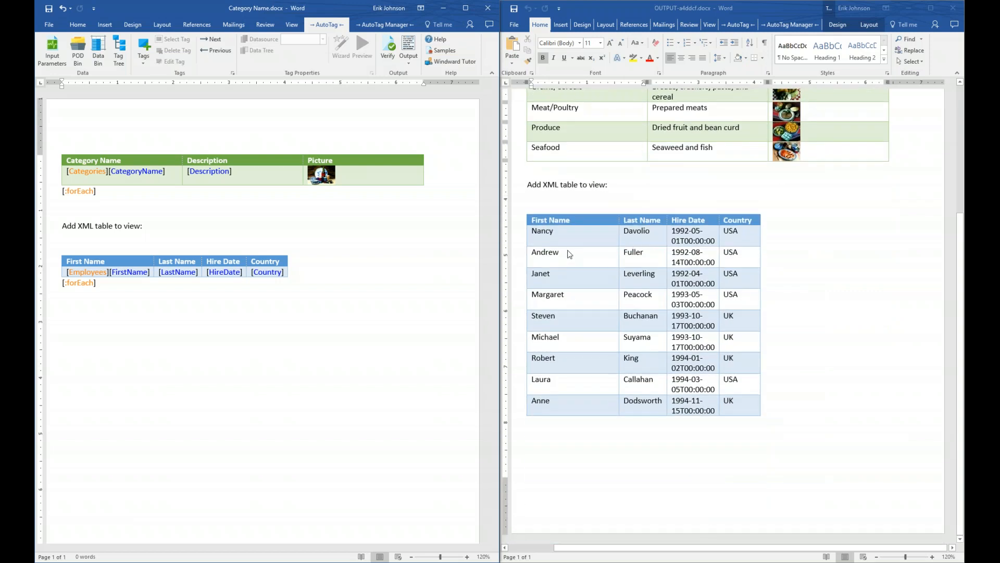
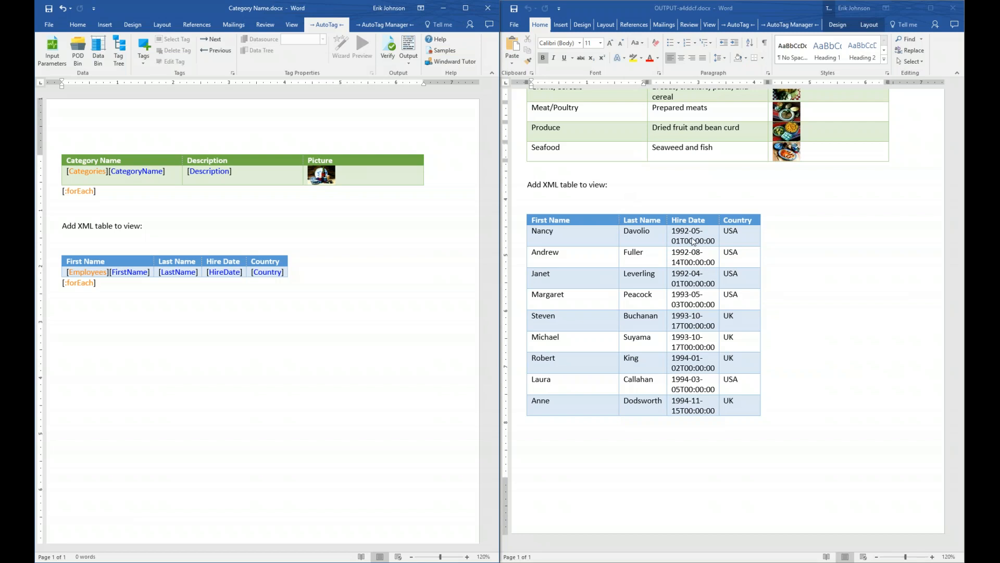
Step: Close the output report, maximize the Category Name.docx template, and select the HireDate tag
click(953, 8)
click(464, 8)
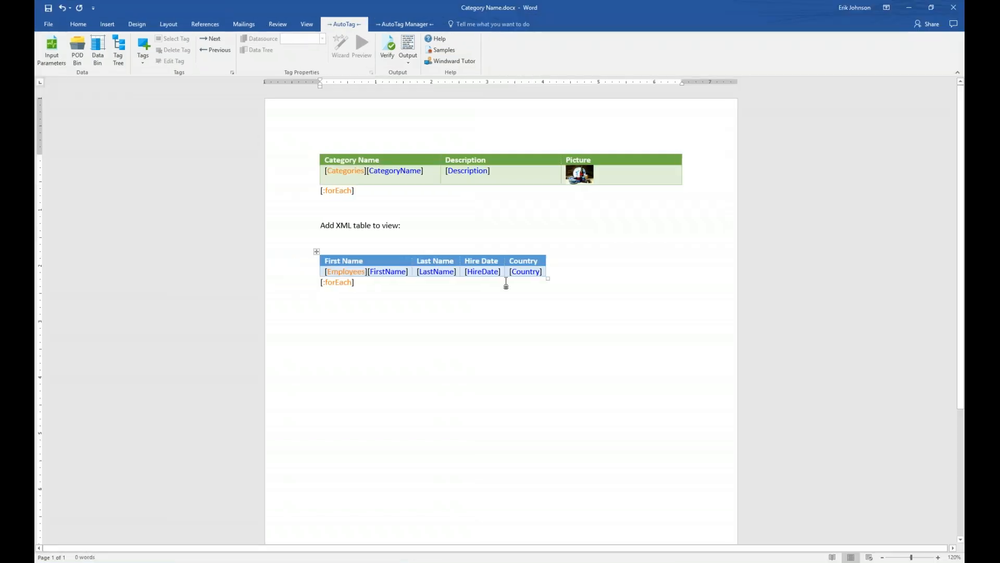
click(484, 271)
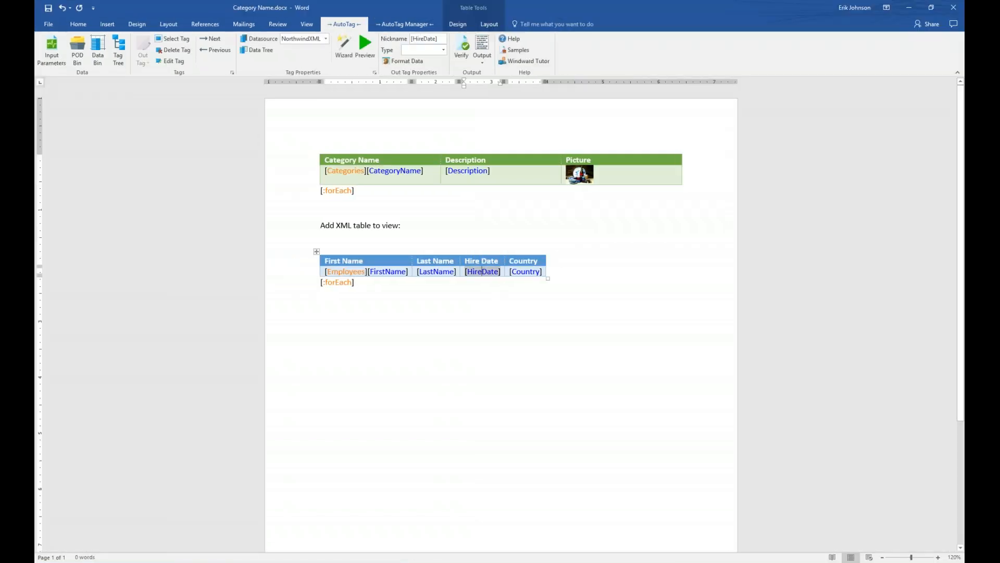
Step: Format the HireDate tag as a Date using the 'March 14, 2001' long date type
click(408, 61)
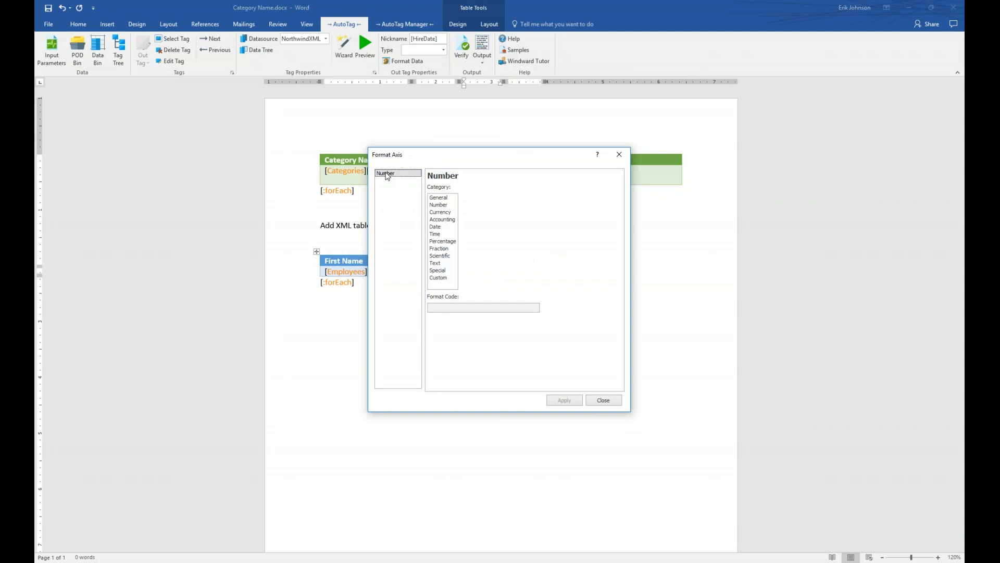
click(437, 228)
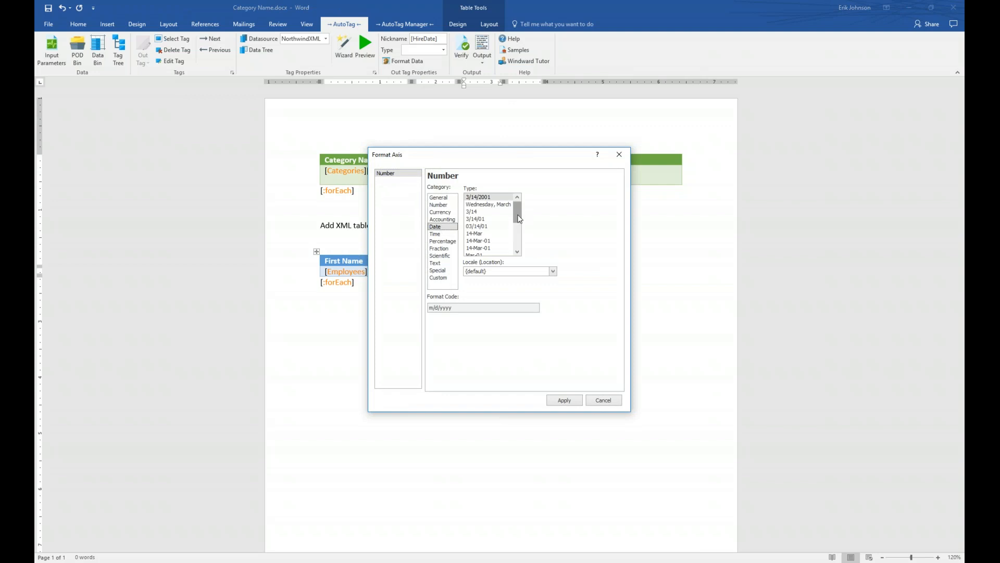
drag(518, 216, 513, 232)
click(492, 241)
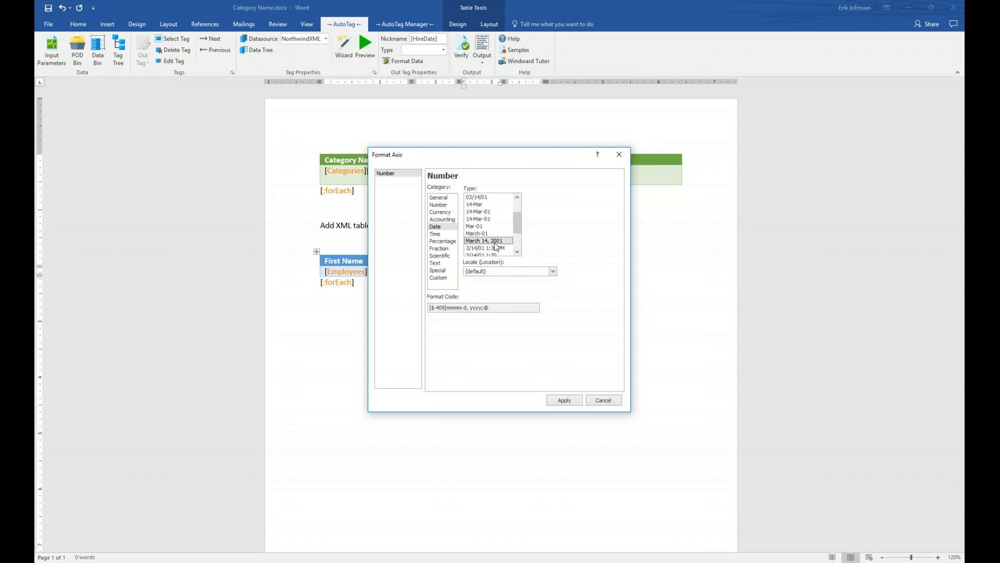
click(566, 403)
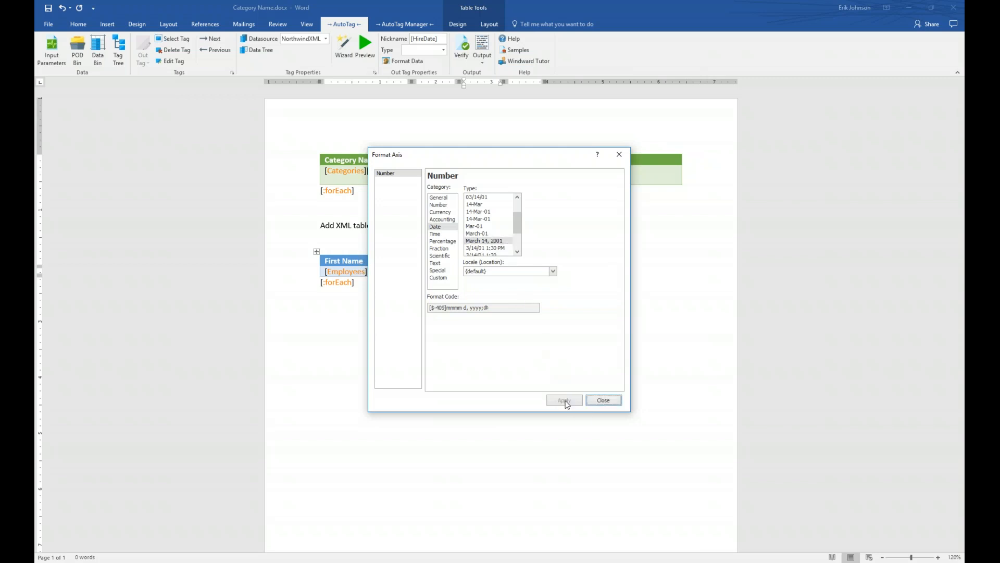
click(604, 401)
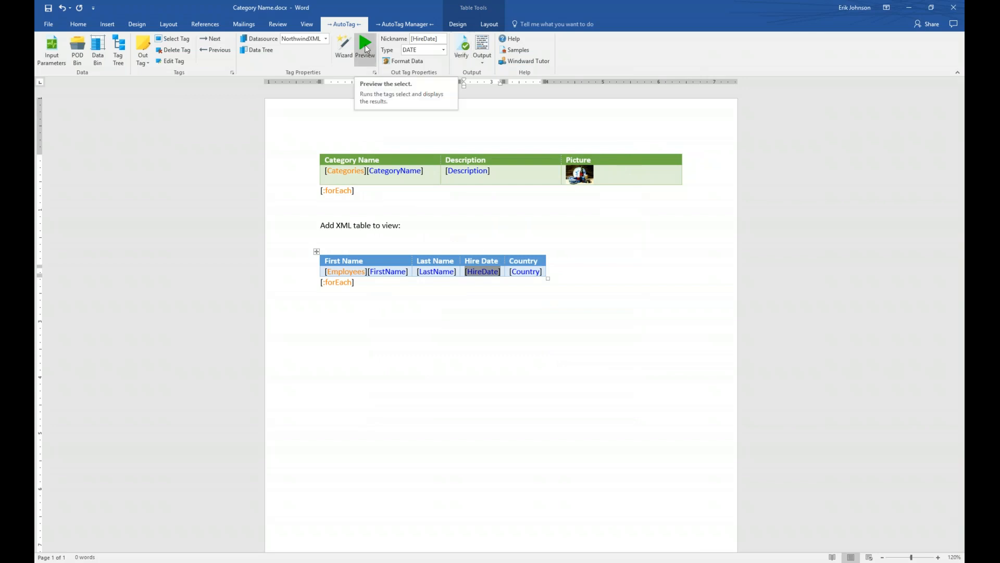
Step: Preview the HireDate tag's result, May 1, 1992, then start generating the report output
click(366, 48)
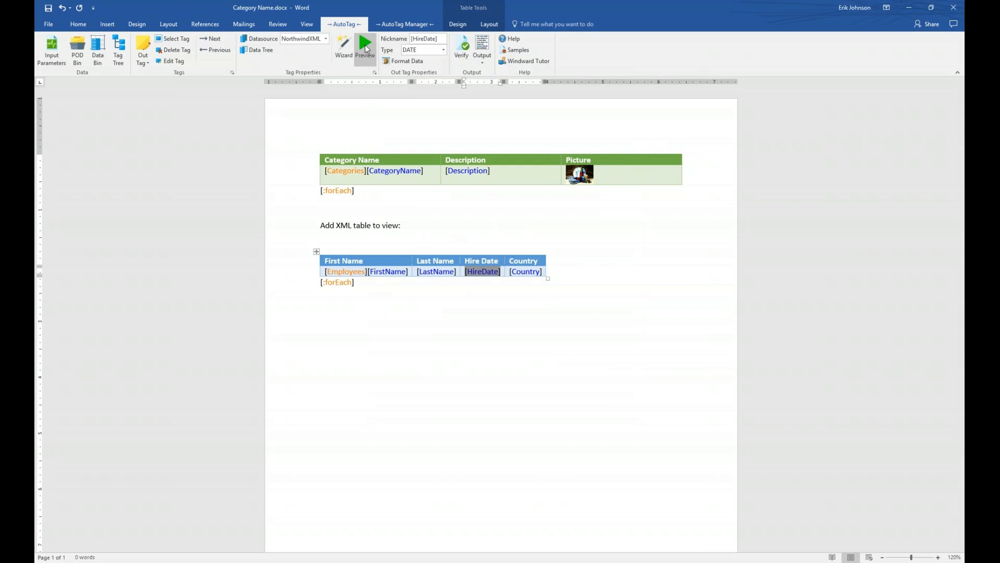
drag(430, 57, 439, 242)
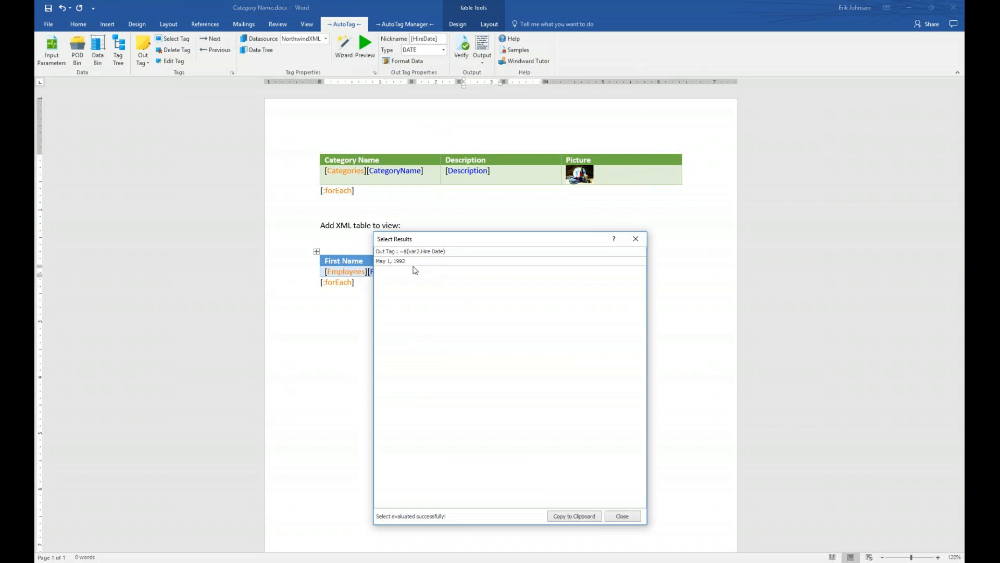
click(636, 240)
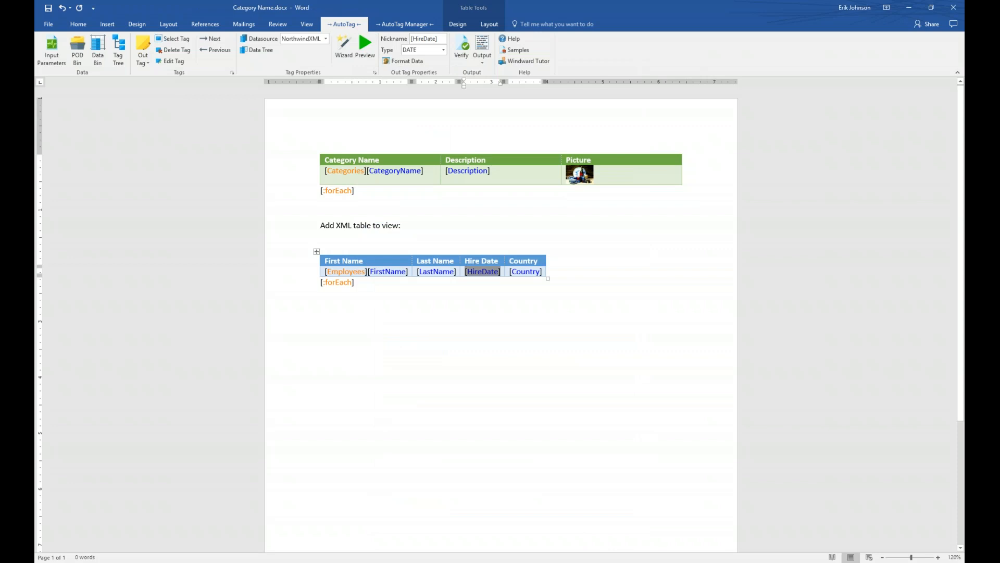
click(482, 47)
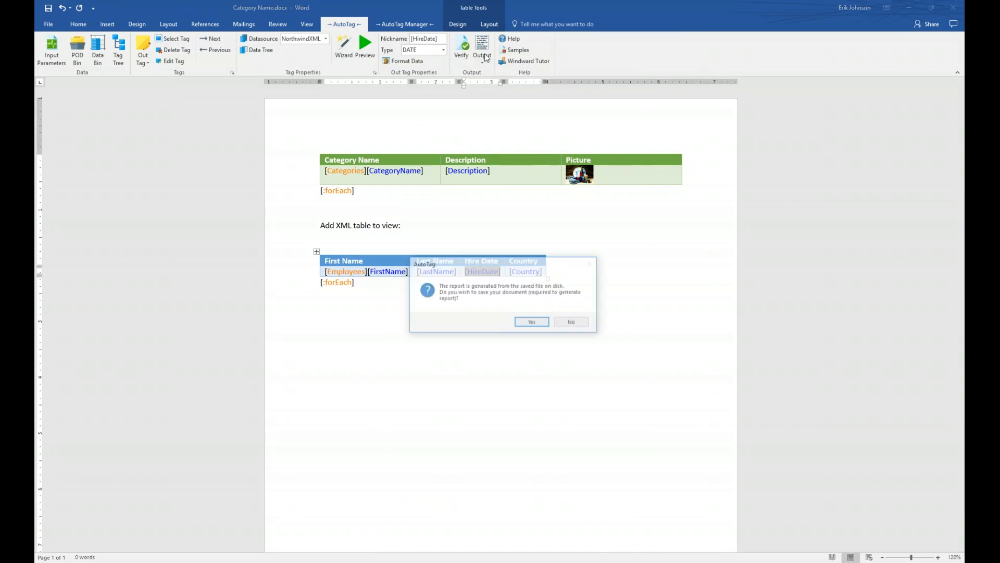
Step: Save the template, generate the report, and widen the output's Hire Date column to fit long dates
click(532, 323)
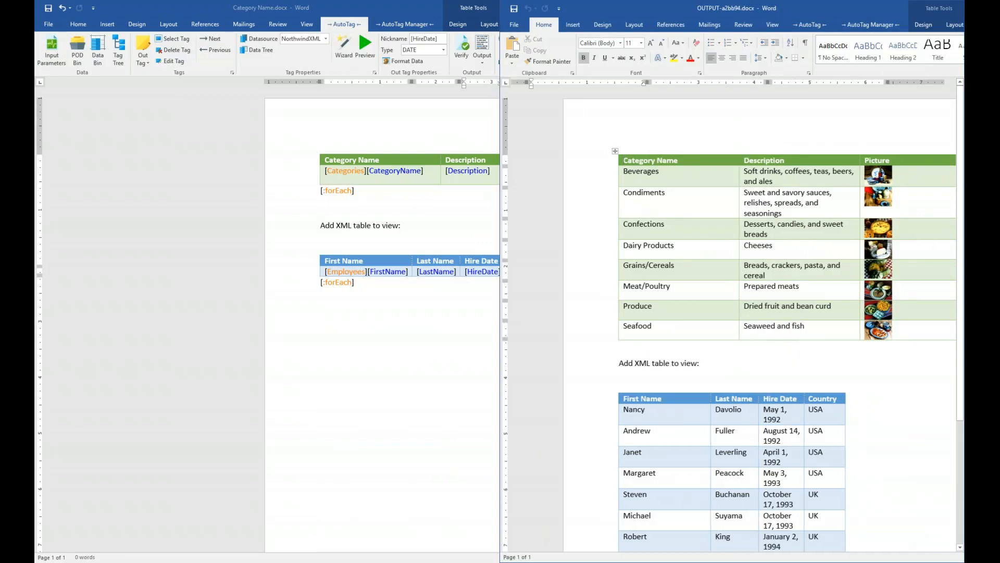
scroll(765, 349, down, 5)
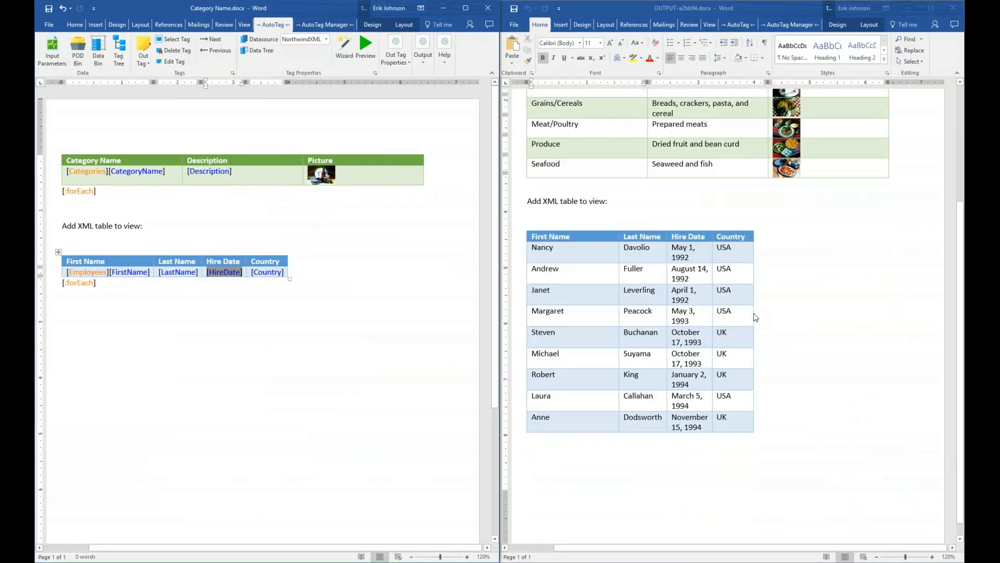
click(754, 232)
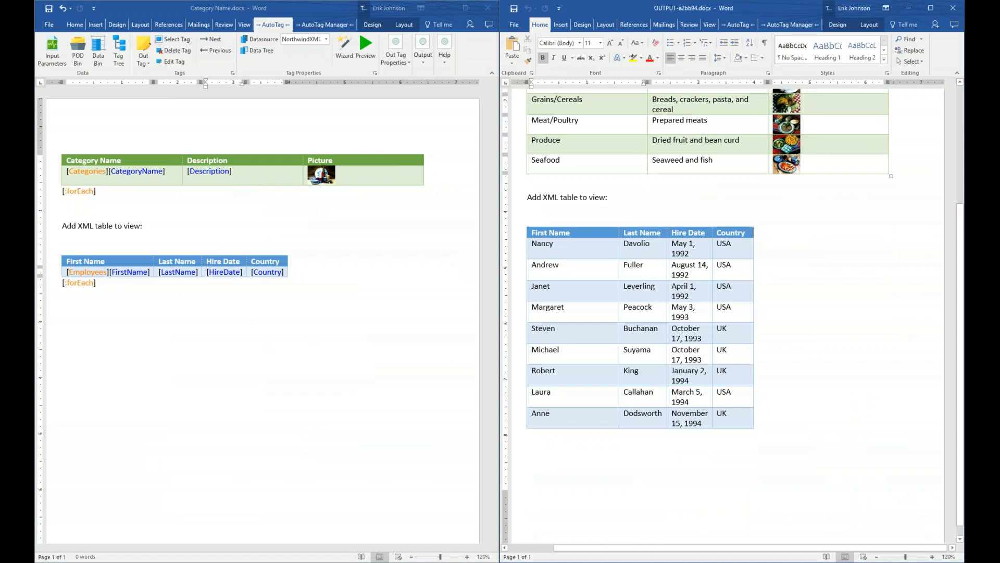
drag(754, 233, 837, 233)
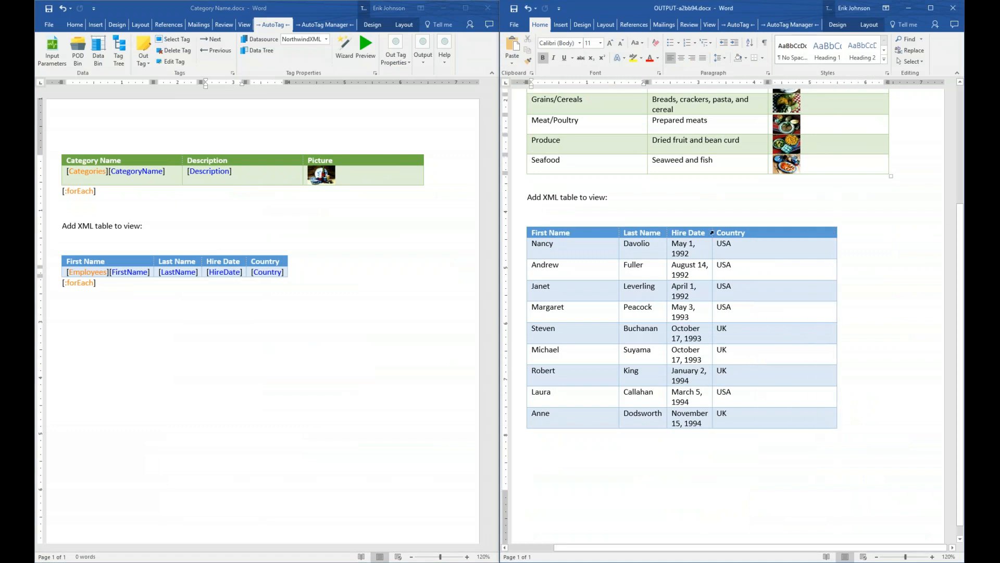
drag(712, 233, 760, 232)
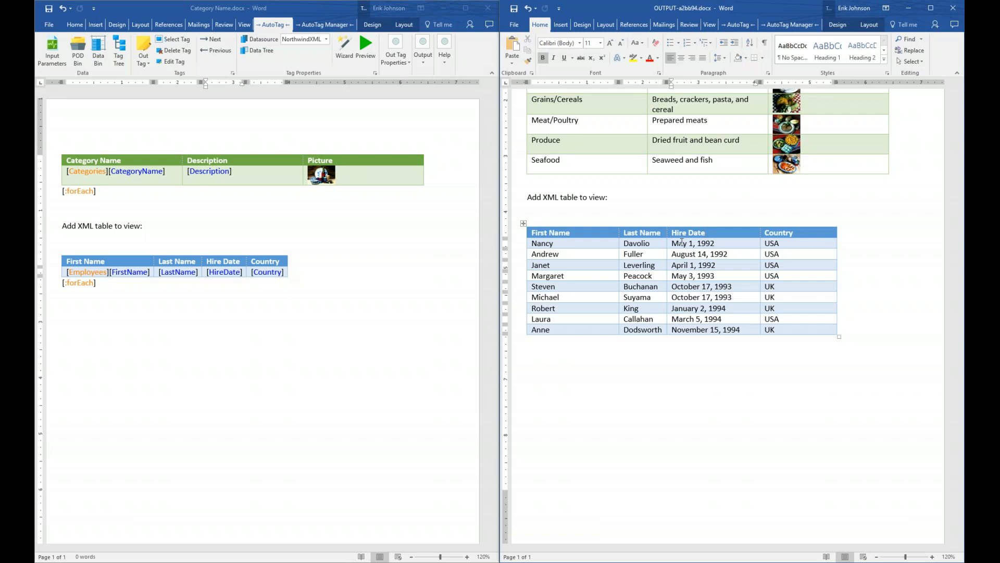
Step: Close the output report without saving and maximize the template
click(955, 8)
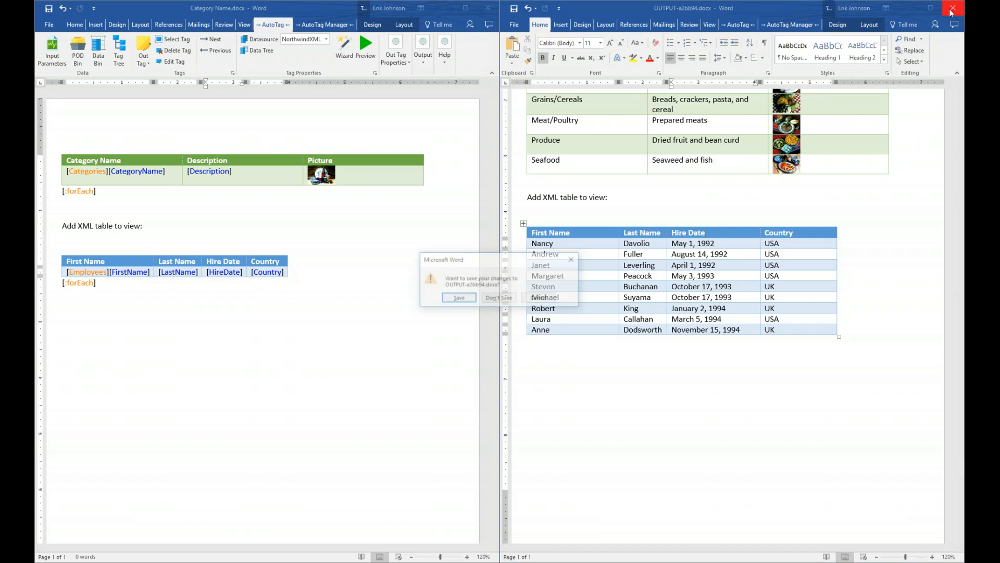
click(503, 300)
double_click(468, 8)
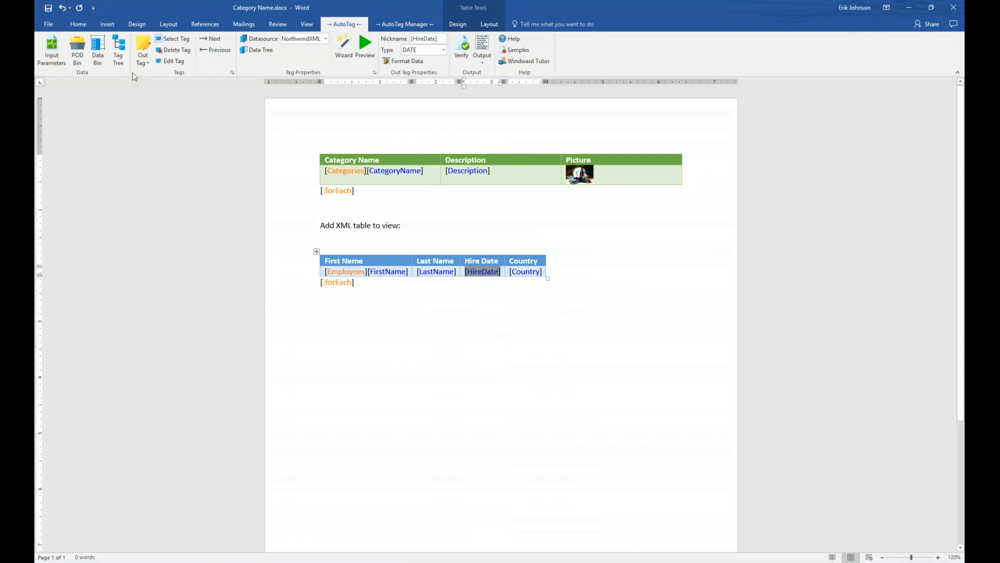
Step: Add a required Text parameter named Category with default value Beverages and save it
click(61, 63)
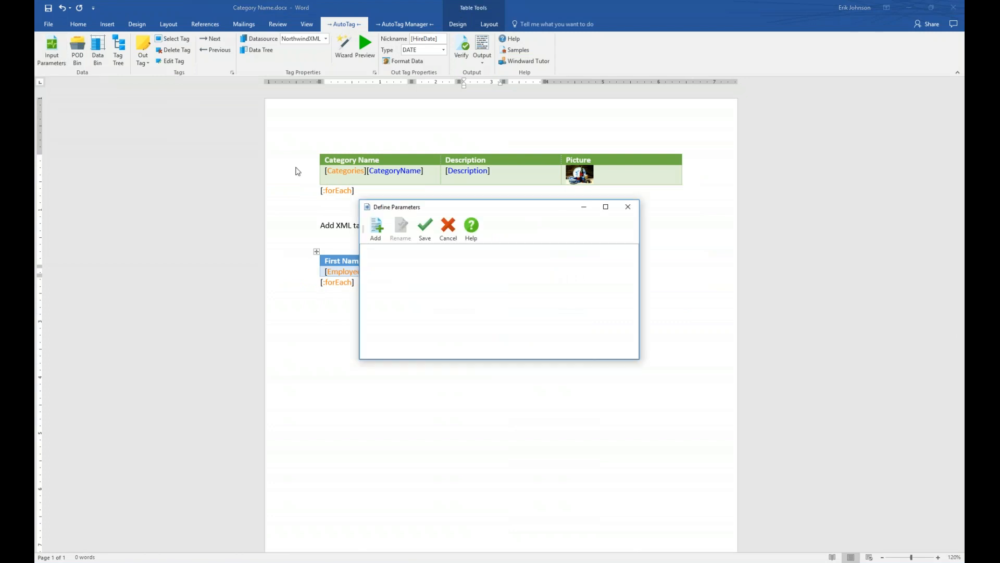
click(377, 229)
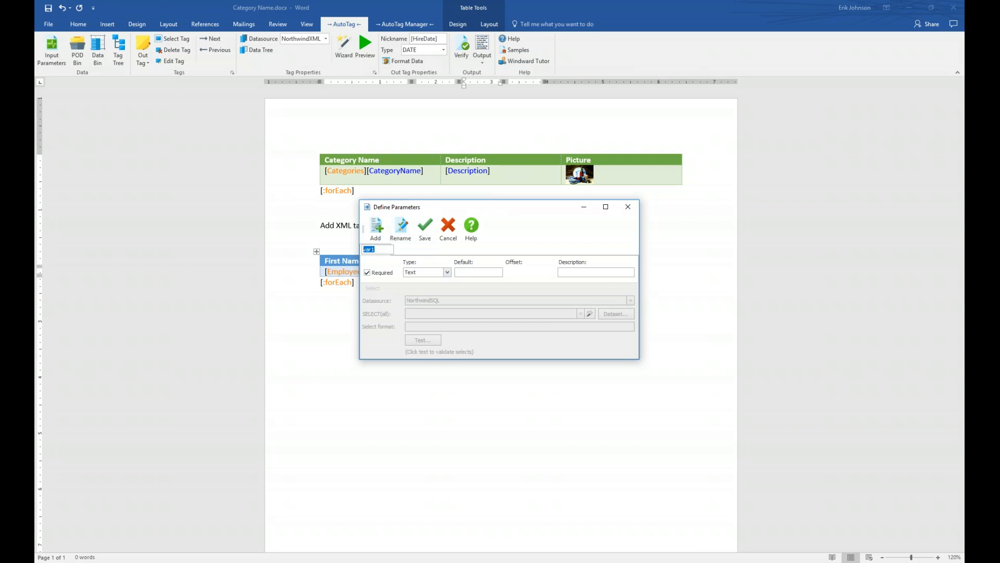
text(Category)
key(Return)
text(everages)
click(447, 273)
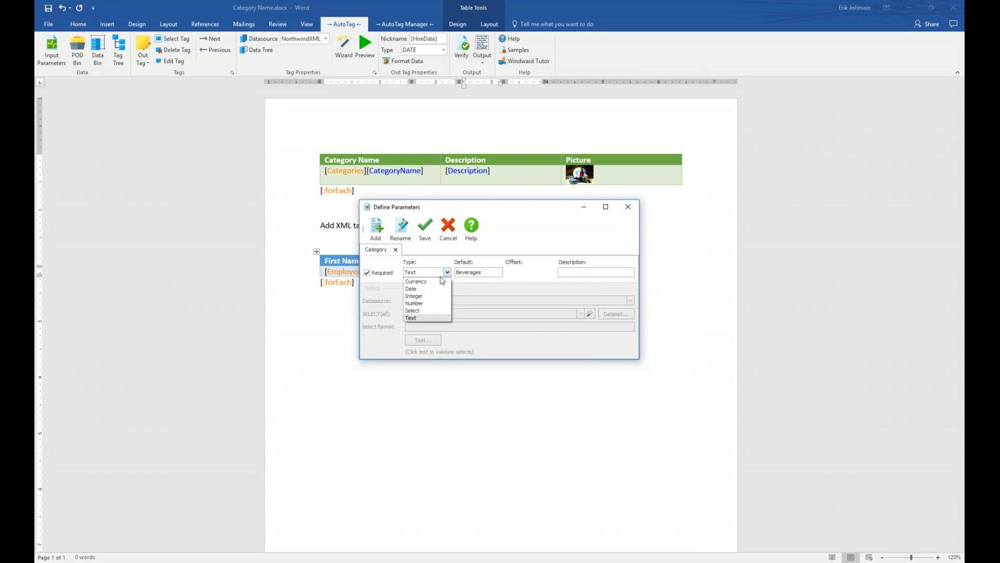
click(427, 318)
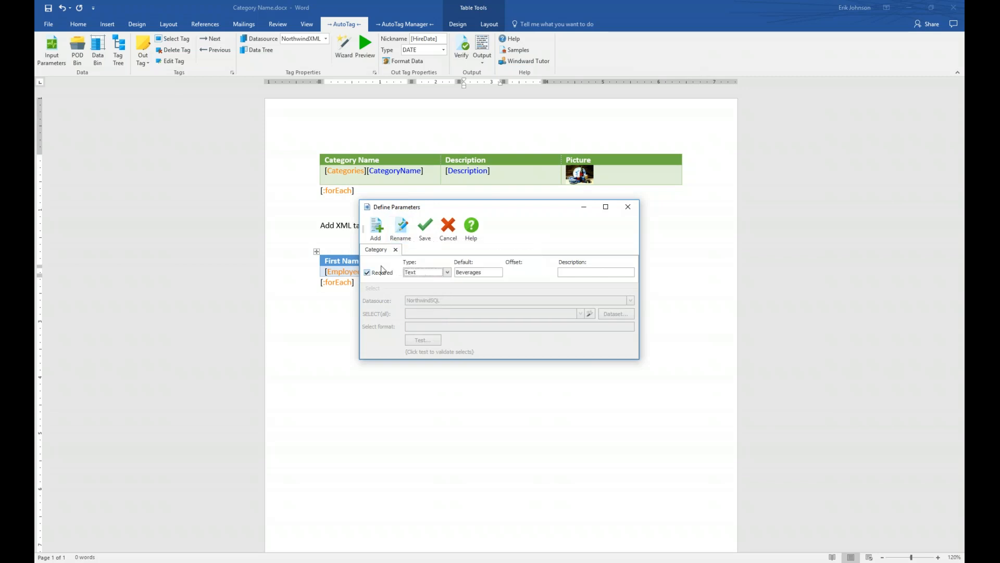
click(426, 228)
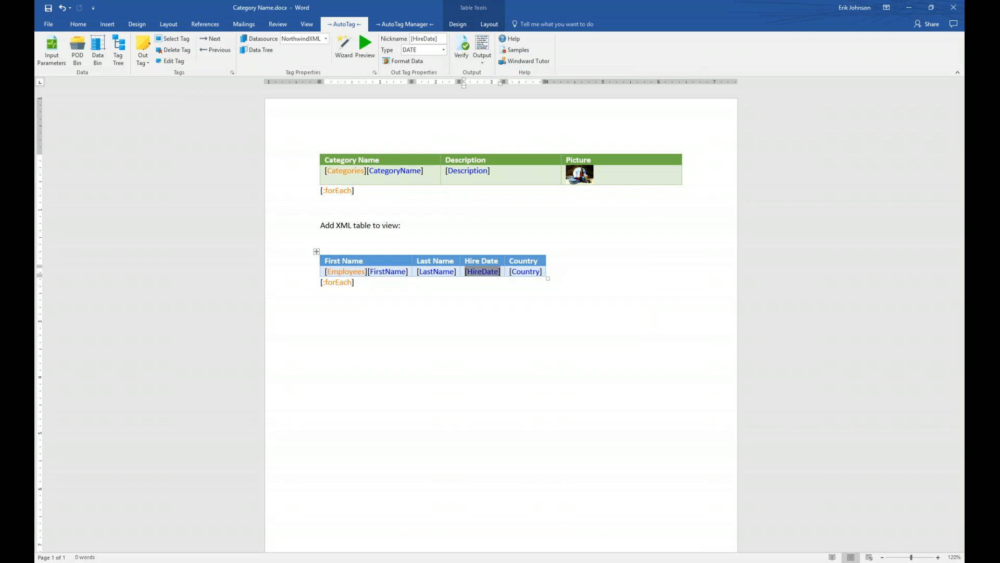
Step: Select the Categories ForEach tag and open its SQL Wizard
click(346, 171)
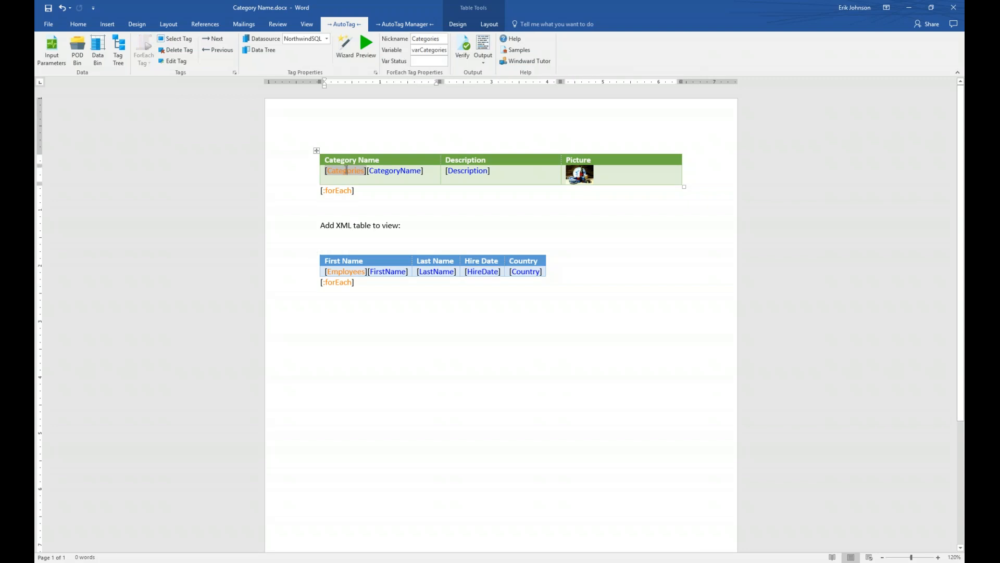
mouse_move(346, 169)
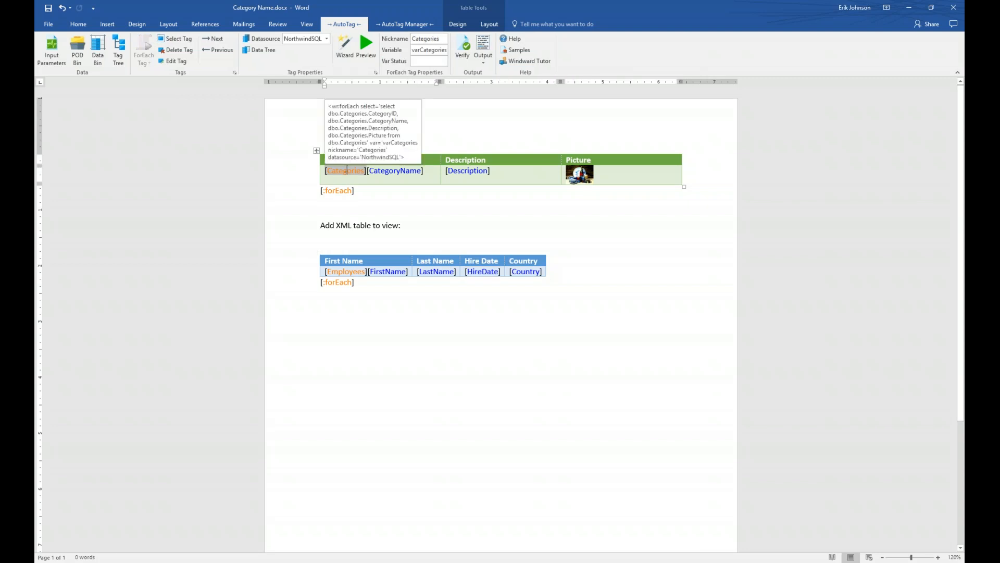
click(339, 51)
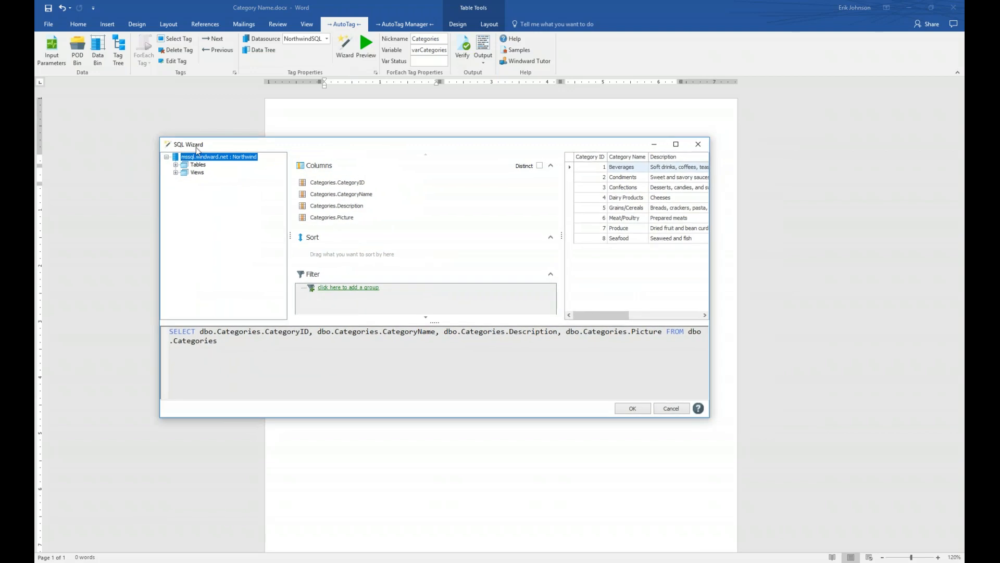
Step: Expand Tables in the wizard tree to show the Categories table's columns
click(175, 165)
click(176, 164)
click(175, 173)
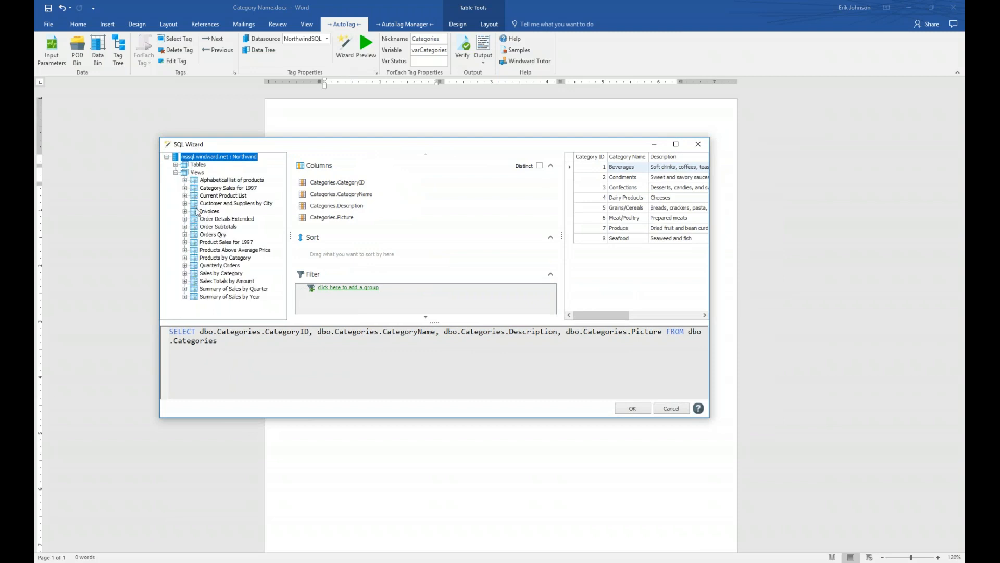
click(176, 172)
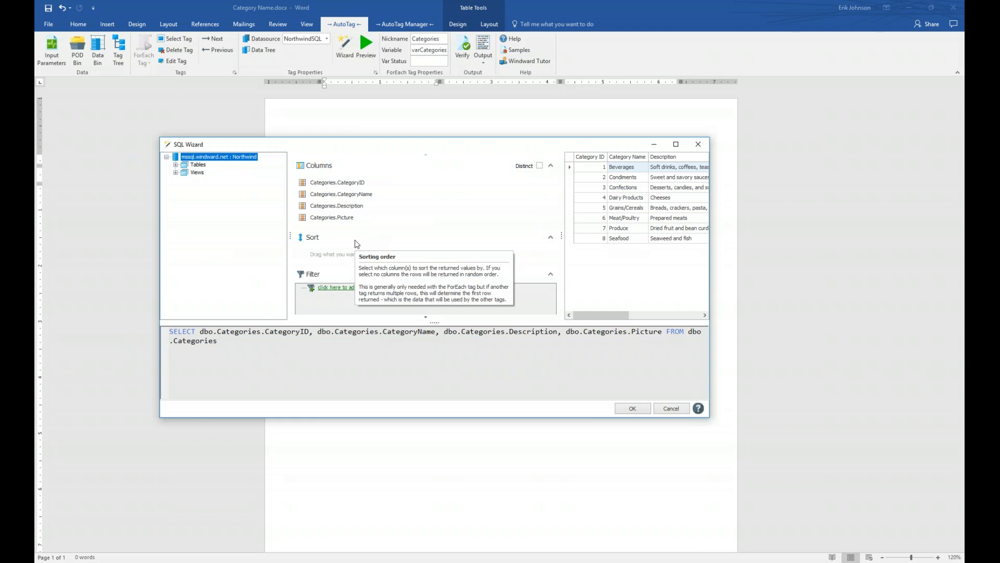
click(176, 165)
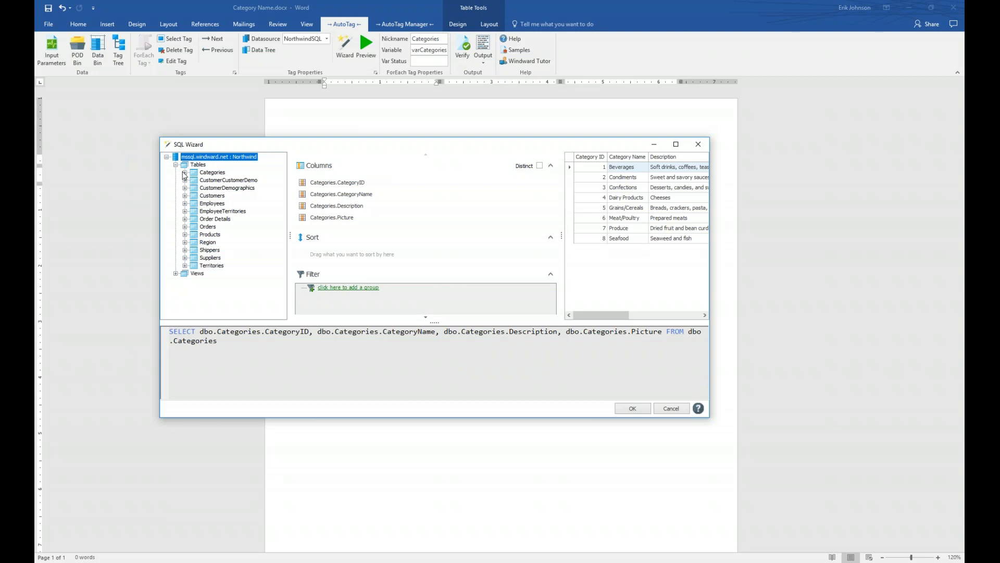
click(184, 172)
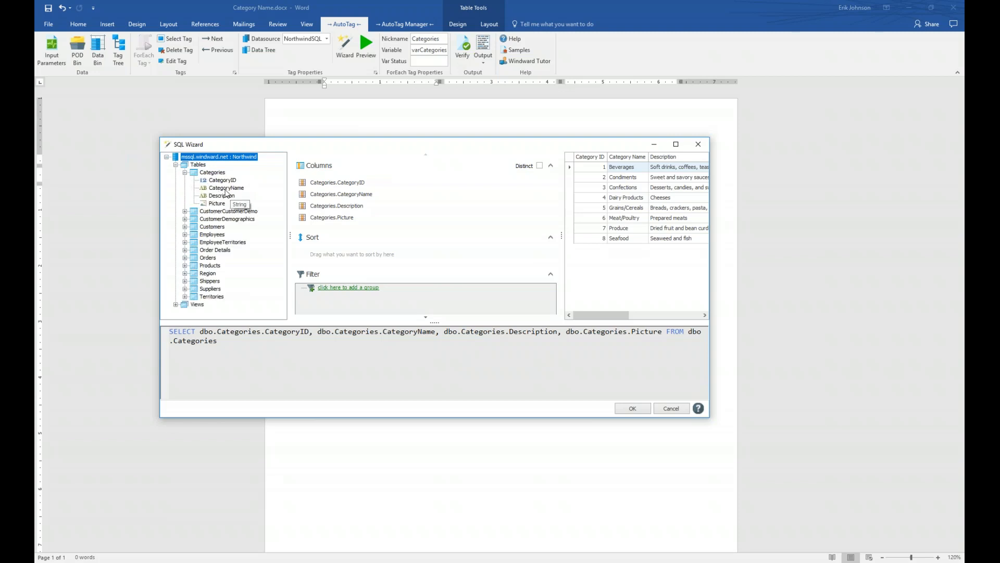
Step: Add CategoryName to the query's sort and widen the wizard to reveal the Picture column
click(214, 190)
drag(213, 191, 322, 256)
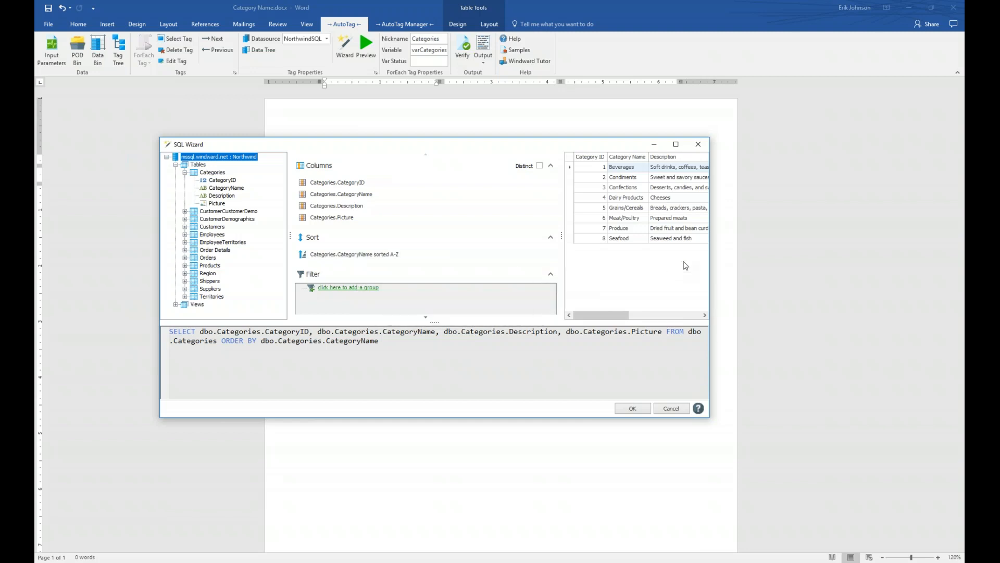
drag(561, 237, 487, 241)
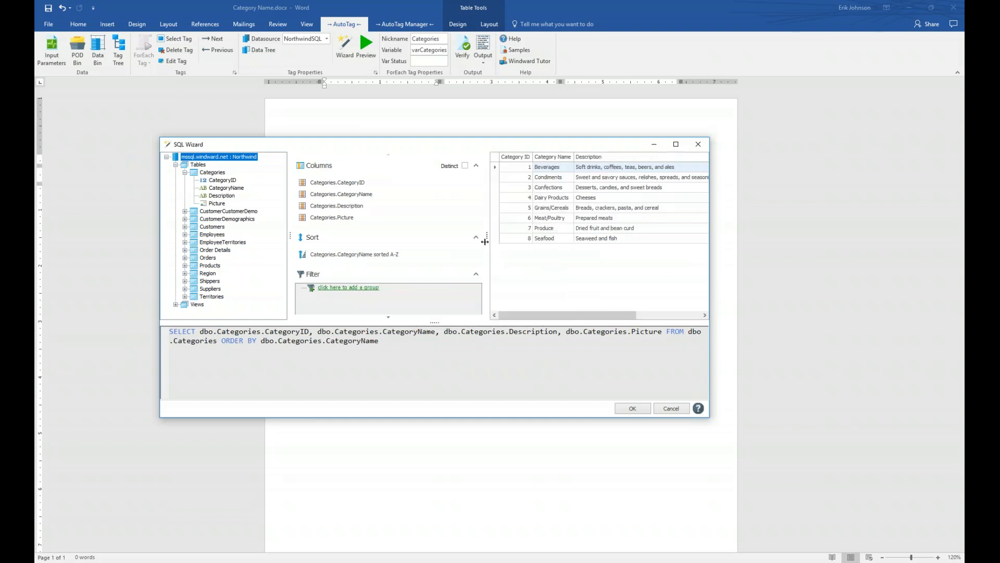
drag(710, 255, 832, 255)
drag(612, 235, 471, 237)
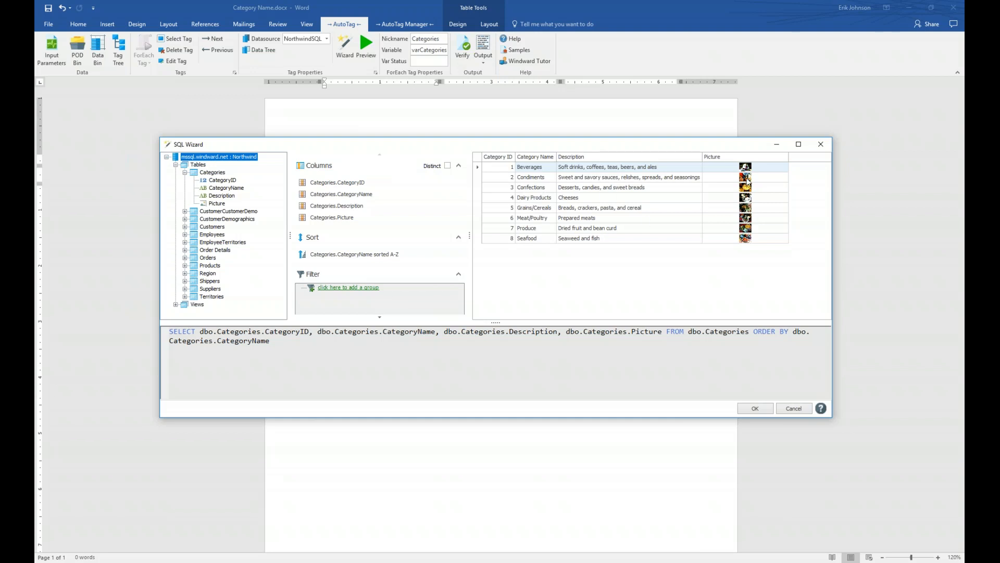
drag(470, 237, 527, 241)
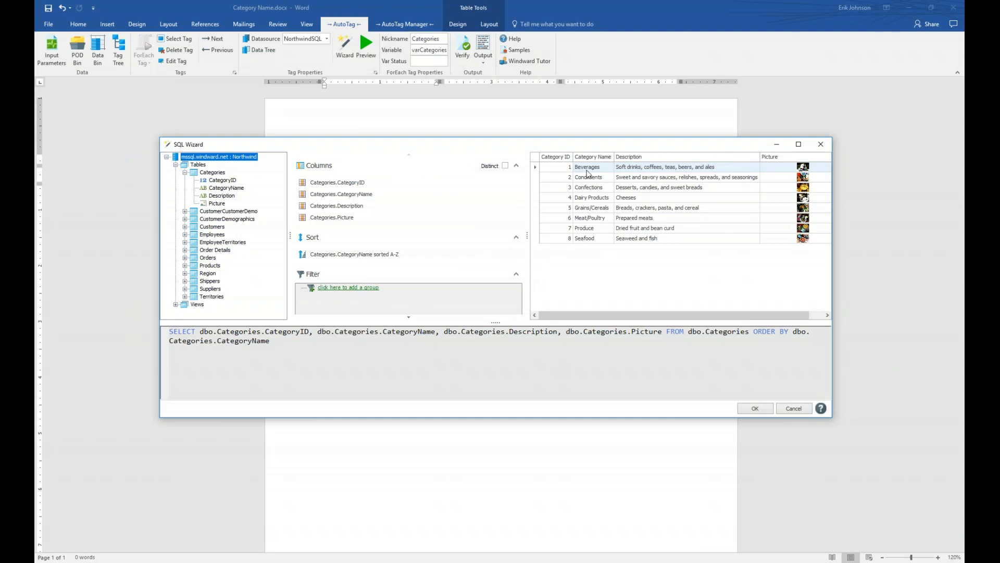
Step: Toggle the CategoryName sort to Z-A and back to A-Z
click(398, 254)
click(412, 271)
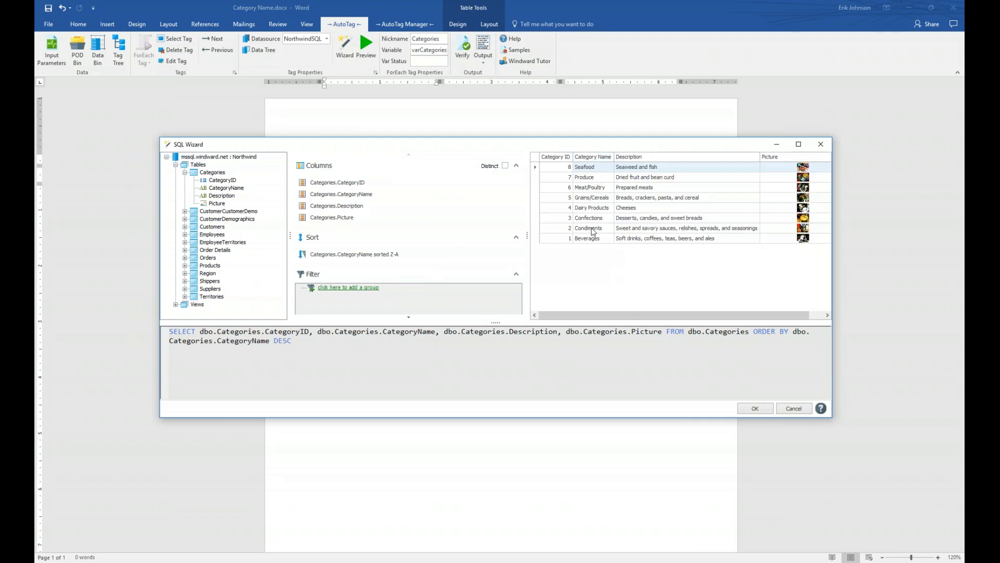
click(397, 255)
click(395, 263)
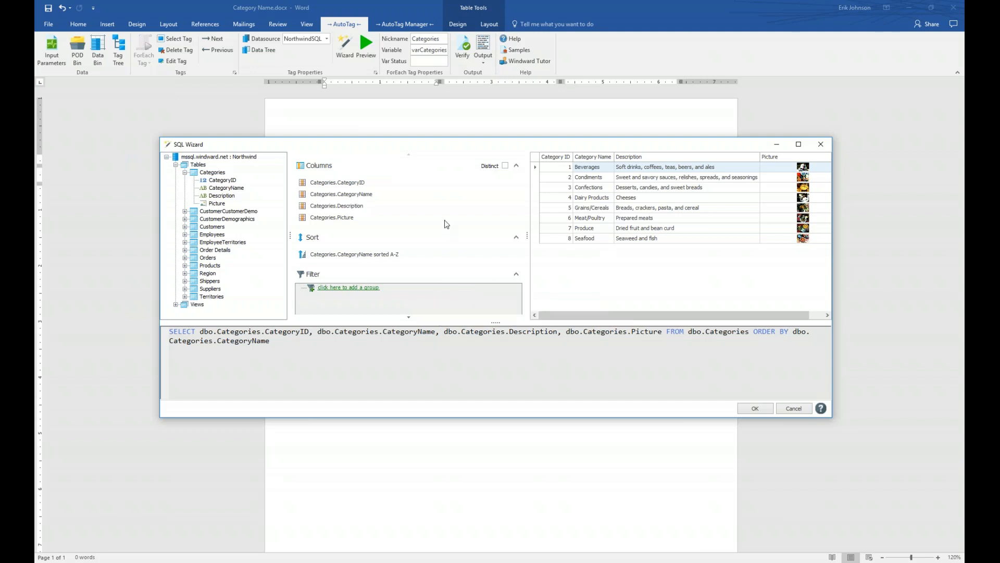
Step: Add a filter group with a new filter condition to the Categories query
mouse_move(345, 291)
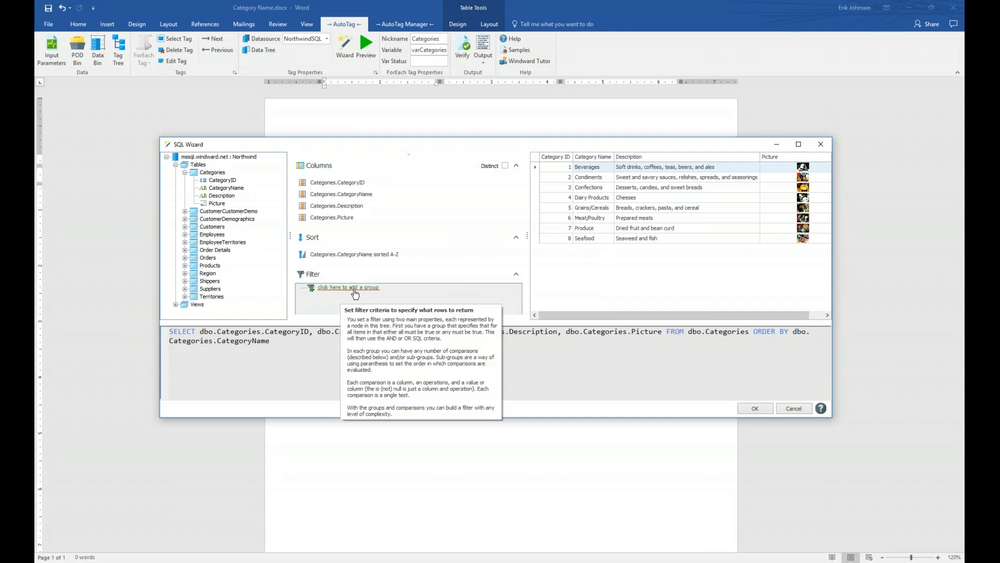
click(348, 290)
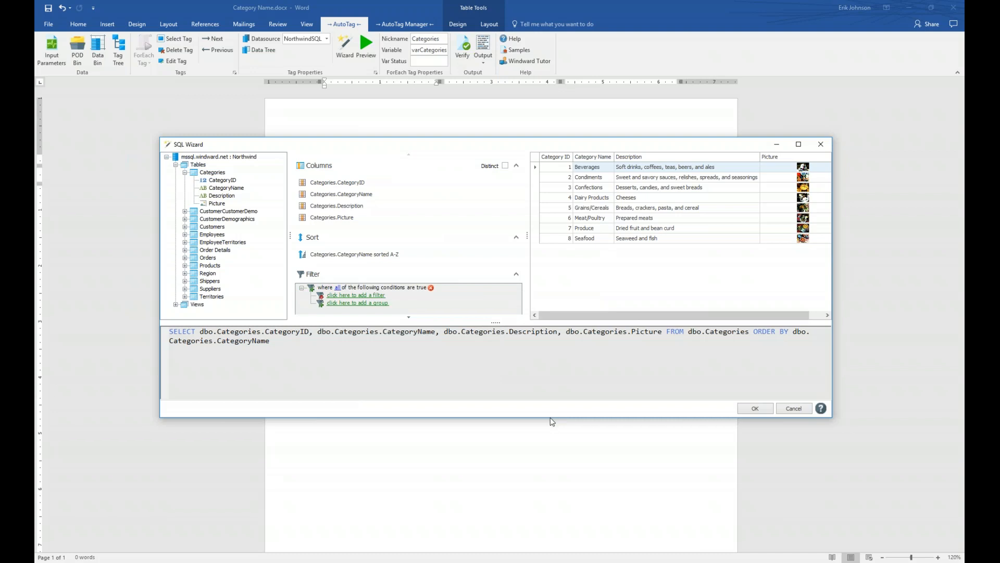
mouse_move(346, 293)
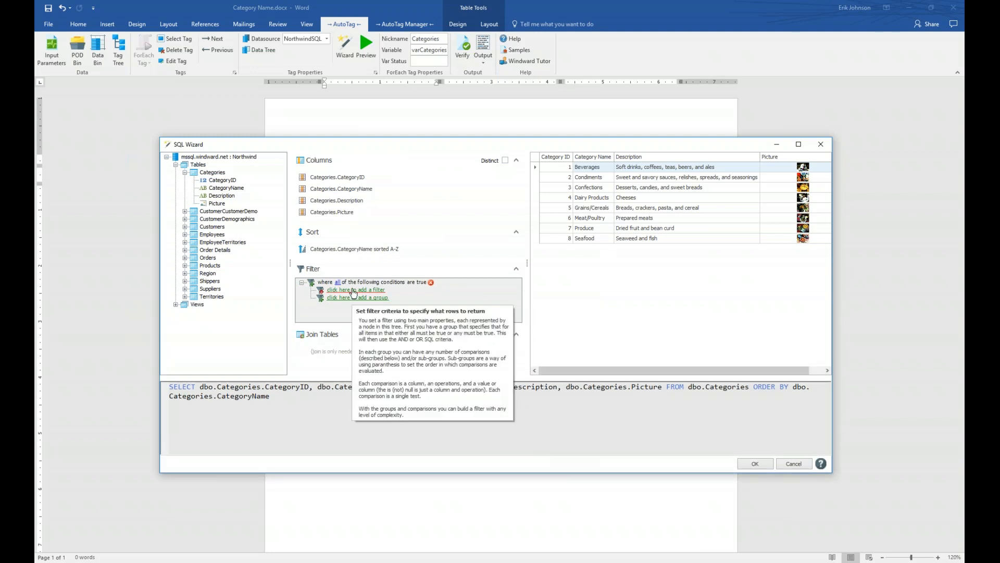
click(352, 290)
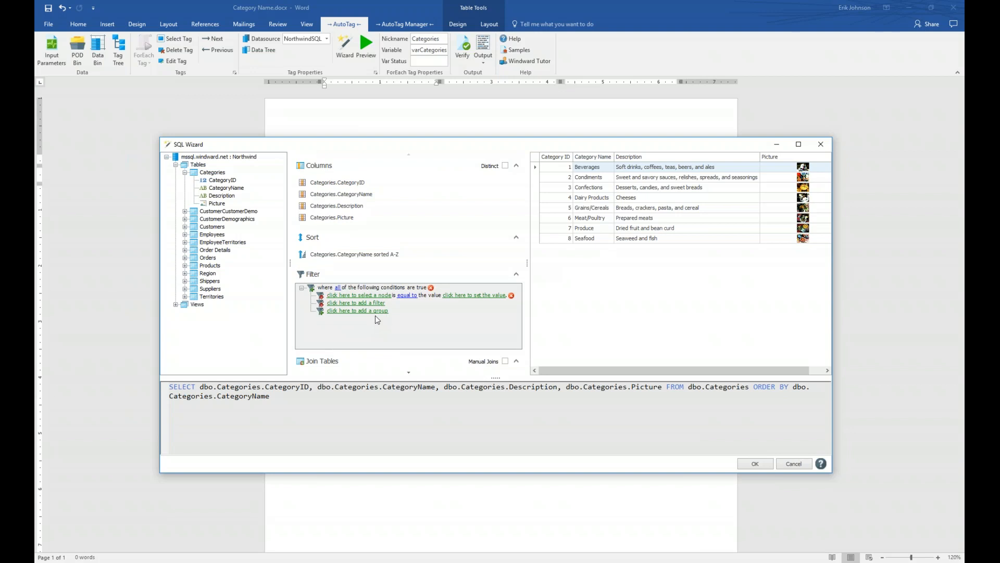
Step: Set the filter to test Categories.CategoryName with the 'equal to' operator
click(378, 294)
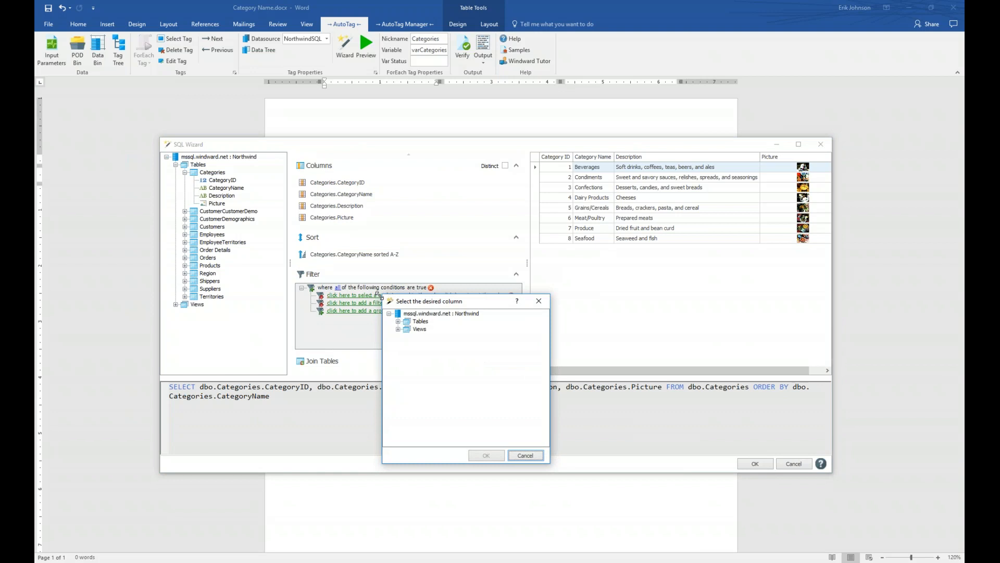
click(399, 321)
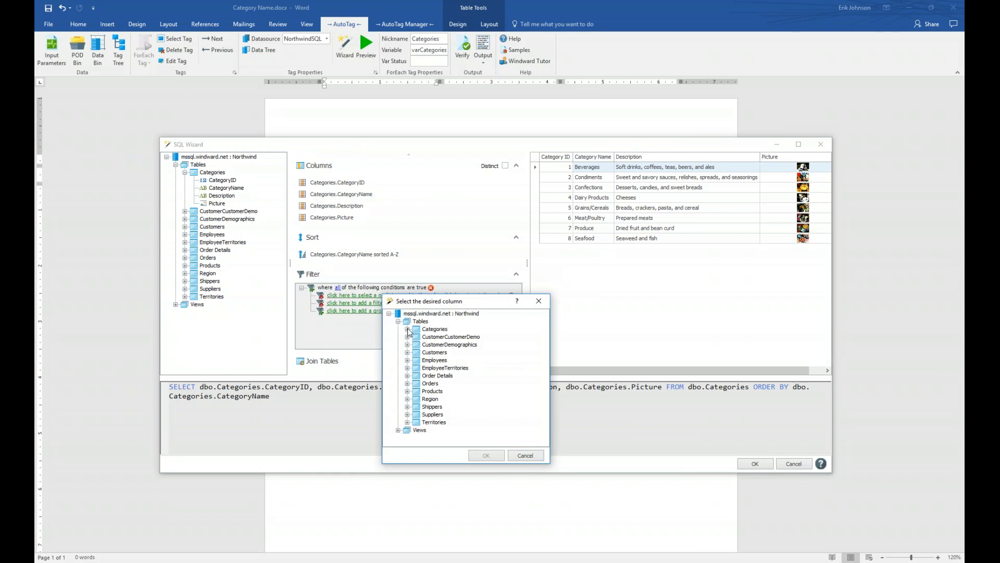
click(407, 329)
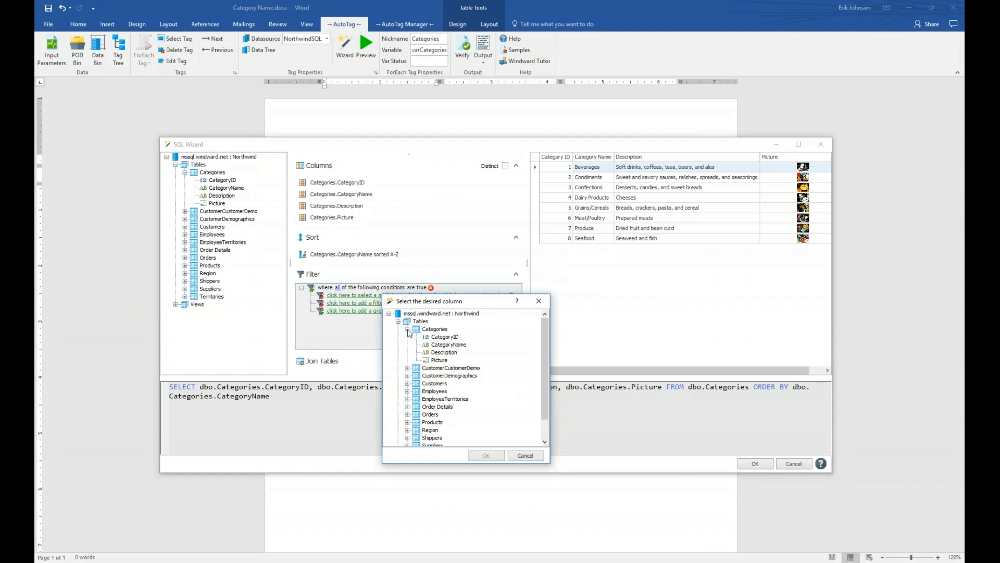
click(452, 345)
double_click(452, 345)
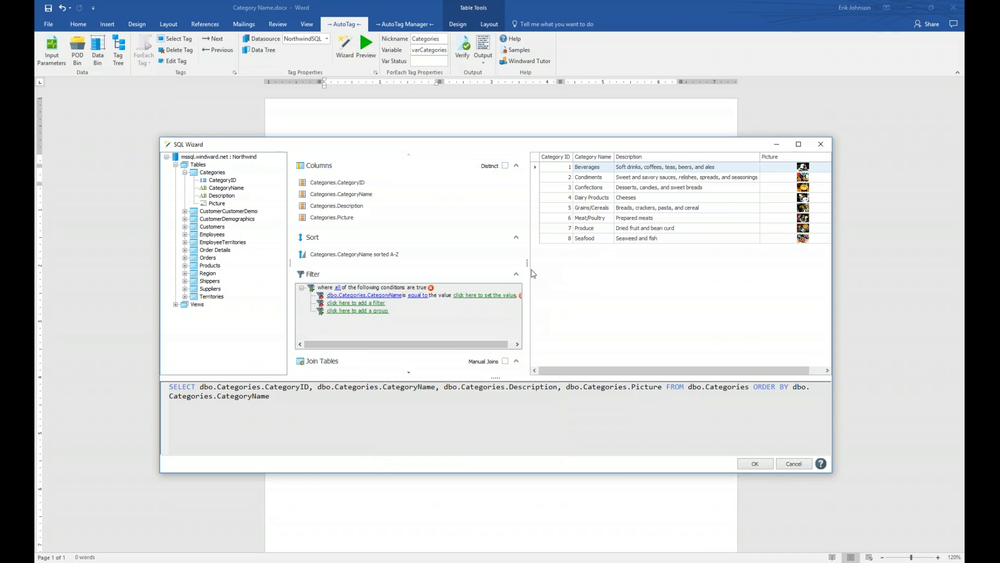
drag(527, 263, 555, 263)
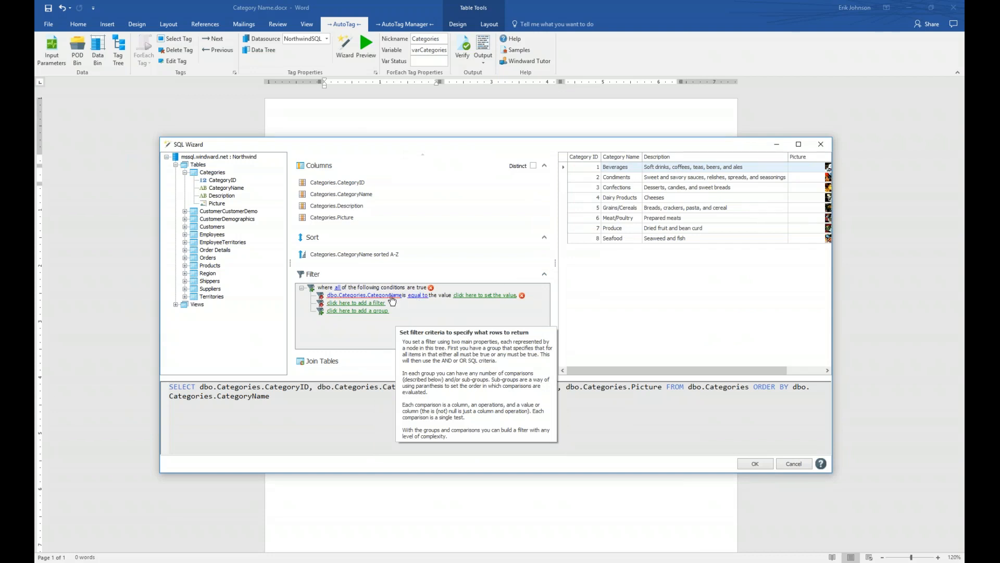
click(416, 296)
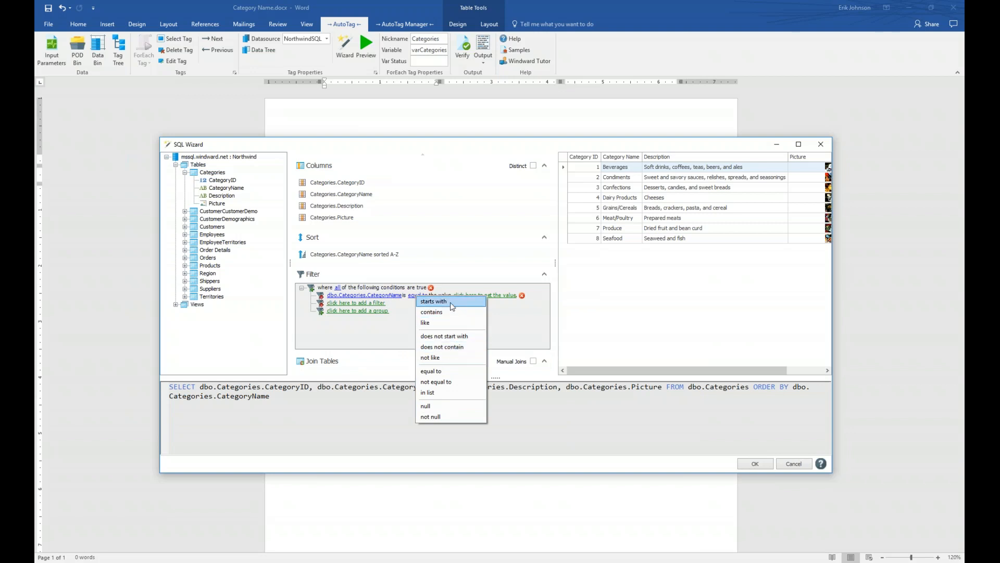
click(439, 373)
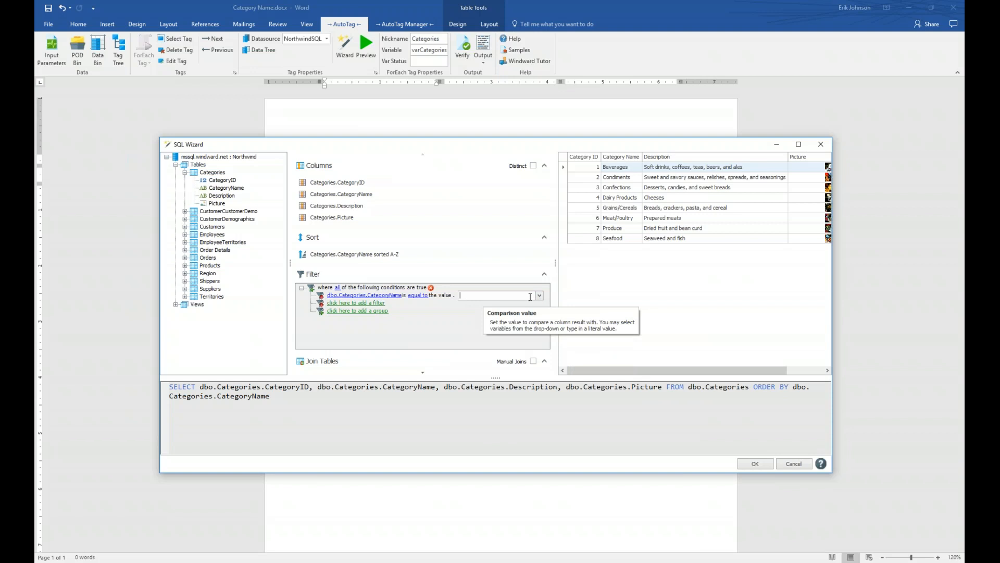
Step: Set the filter value to the ${Category} parameter and accept the query with OK
click(539, 296)
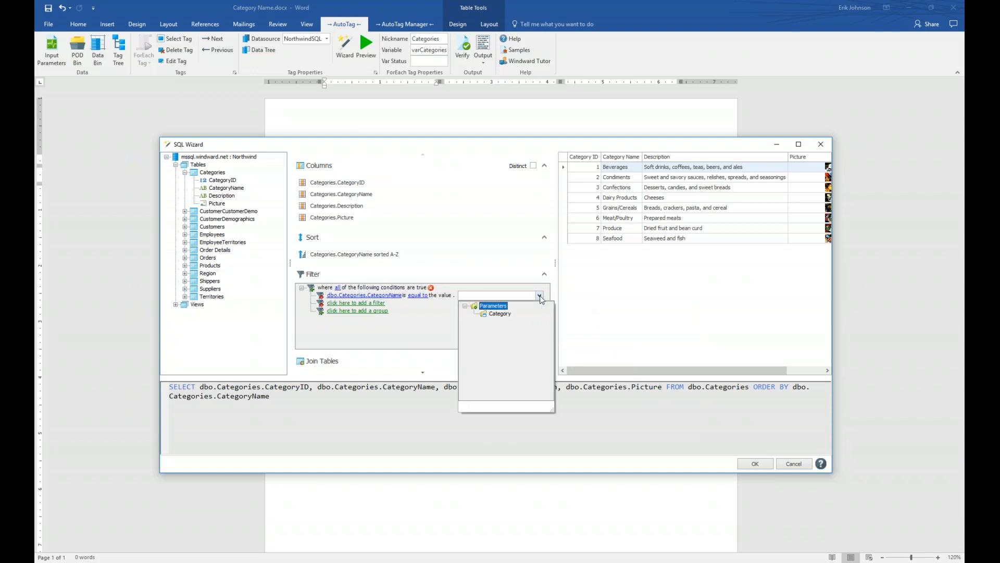
click(497, 315)
click(498, 314)
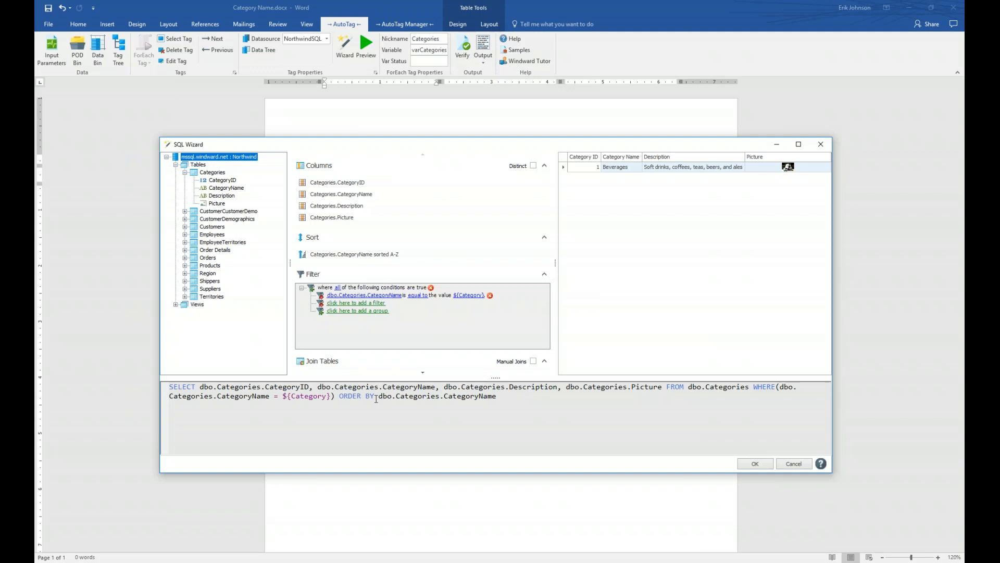
click(756, 464)
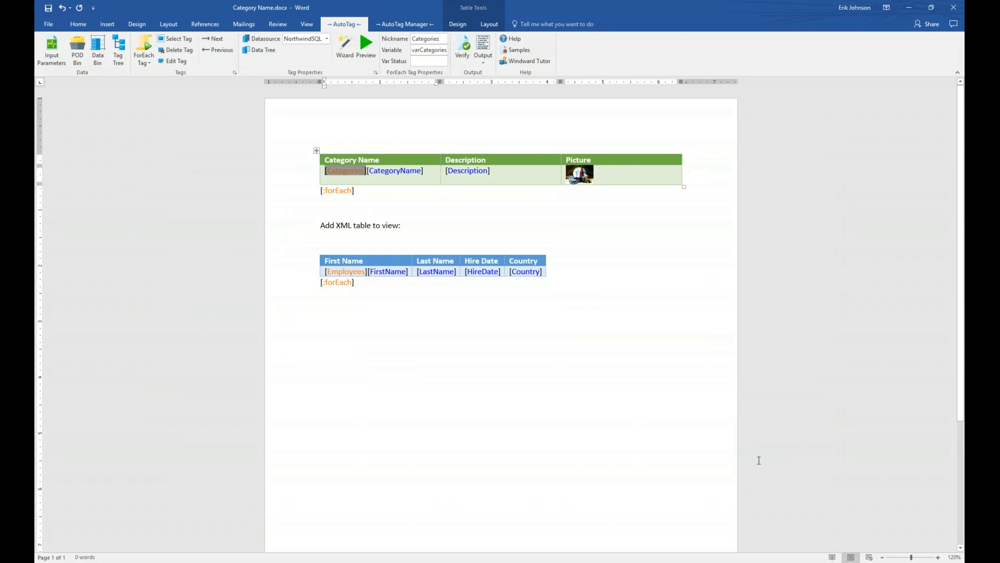
Step: Save and generate the report with Category set to Confections, snapping the output to the right half
click(483, 46)
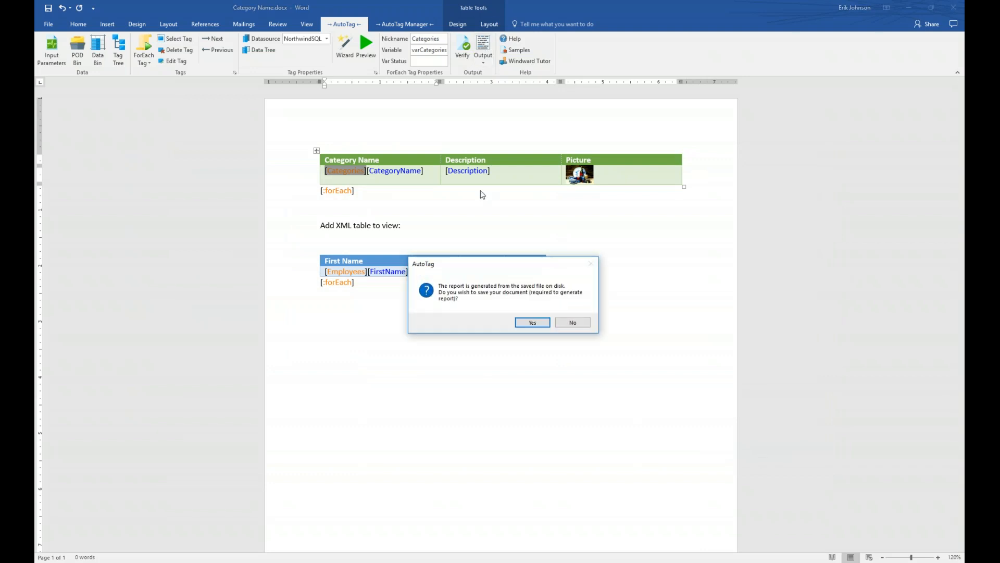
click(529, 323)
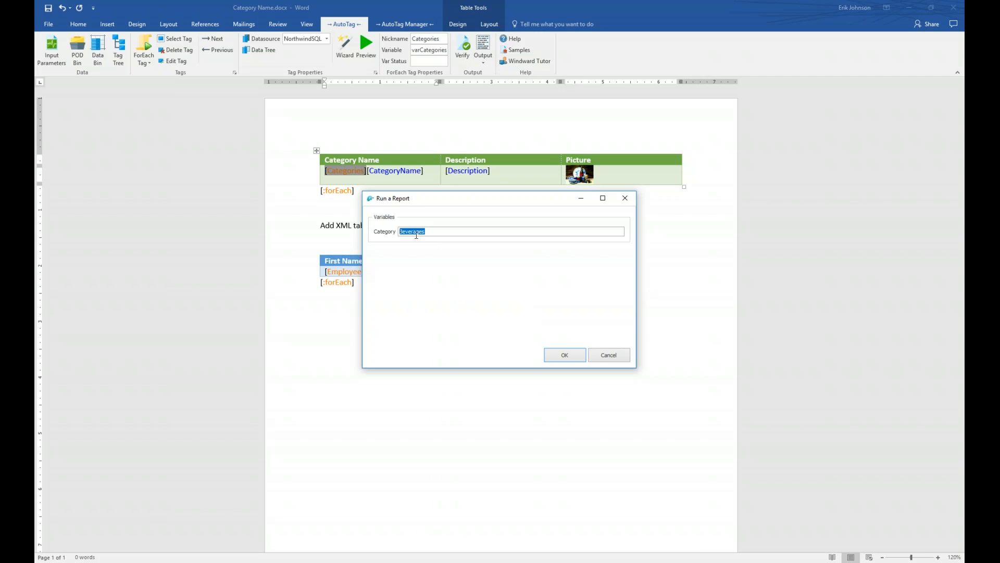
text(Confections)
click(566, 355)
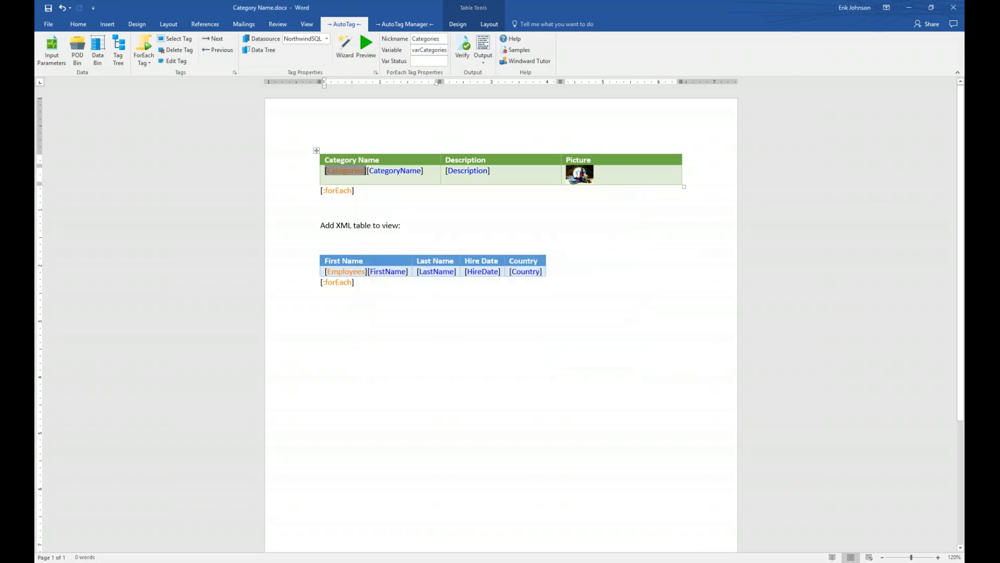
key(super+Right)
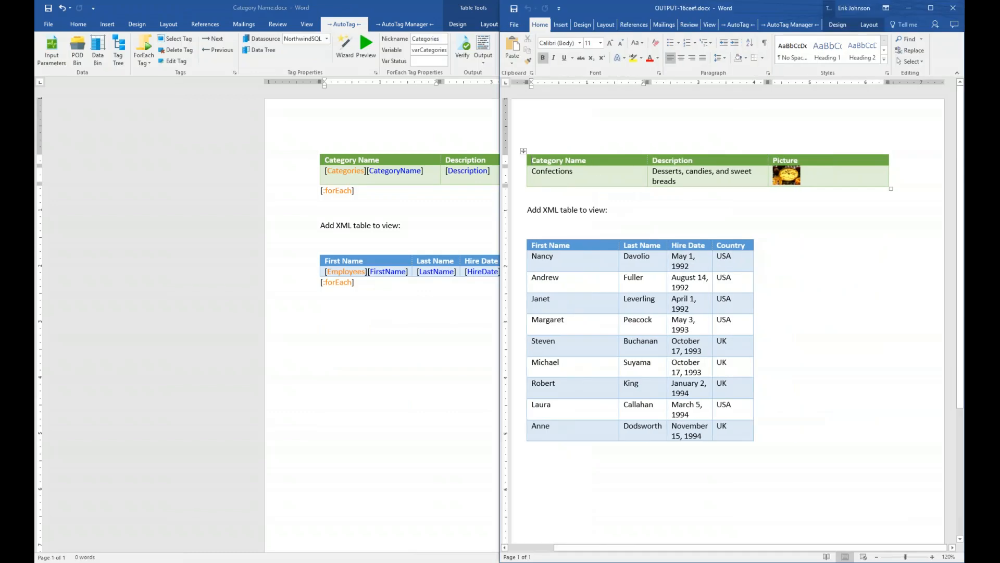
Step: Place the template beside the Confections output, then close the output and maximize the template
key(Return)
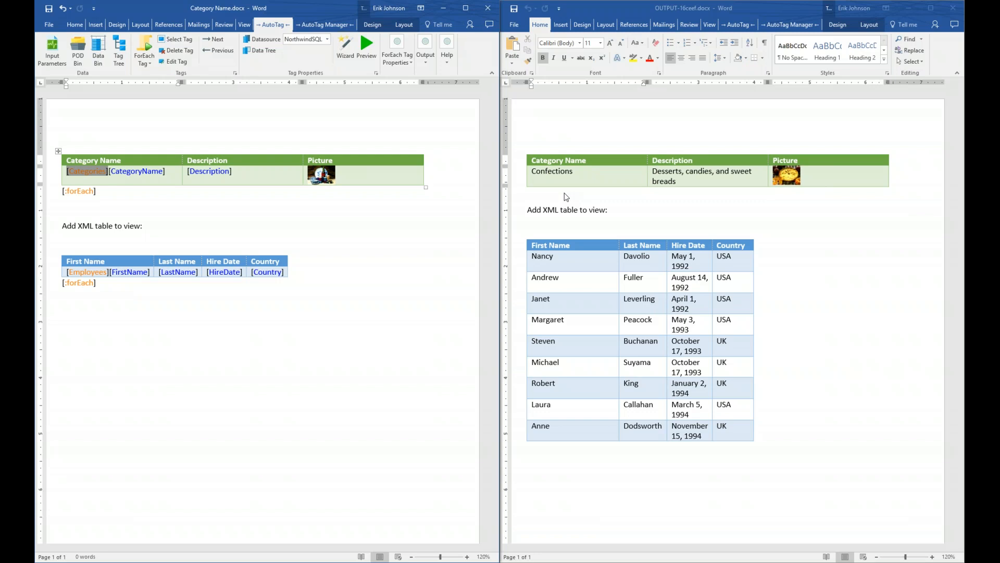
click(954, 10)
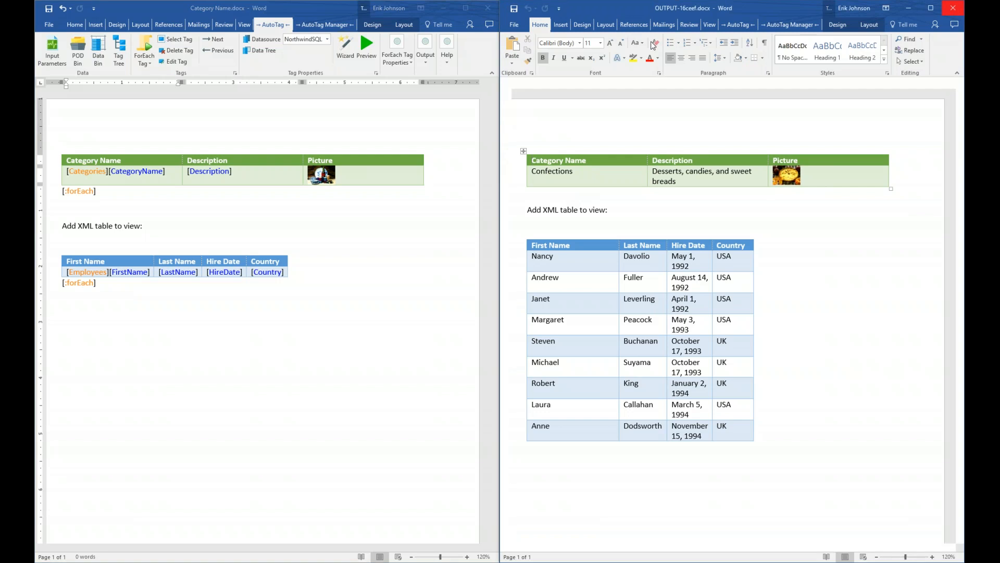
click(465, 8)
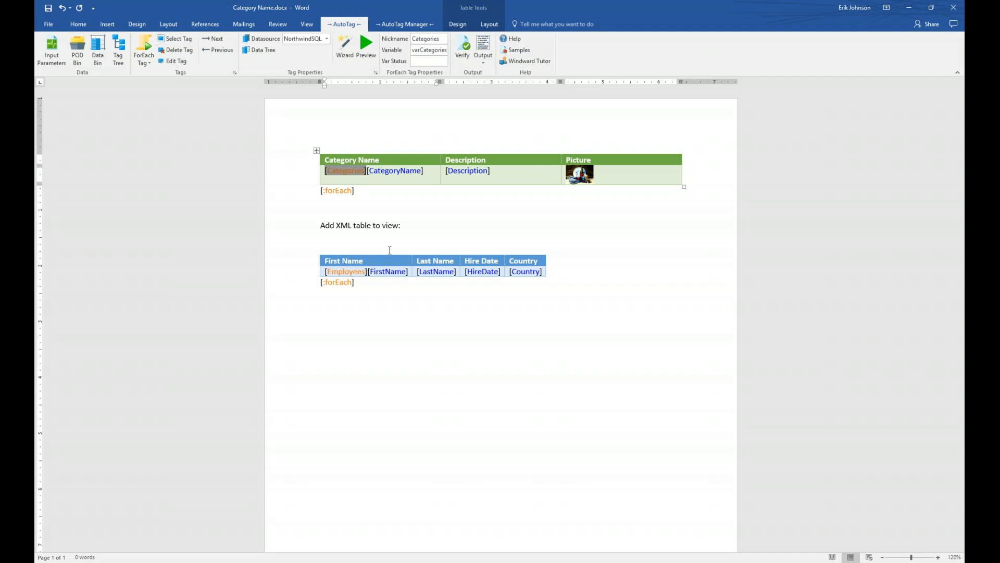
Step: Open the XPath Wizard for the Employees table's data tag and move it aside
click(350, 271)
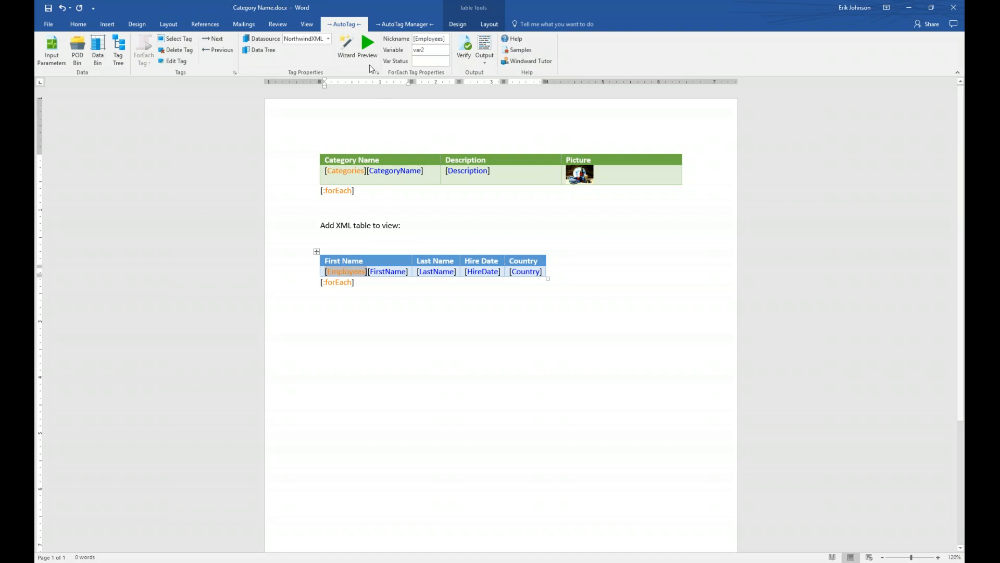
click(348, 48)
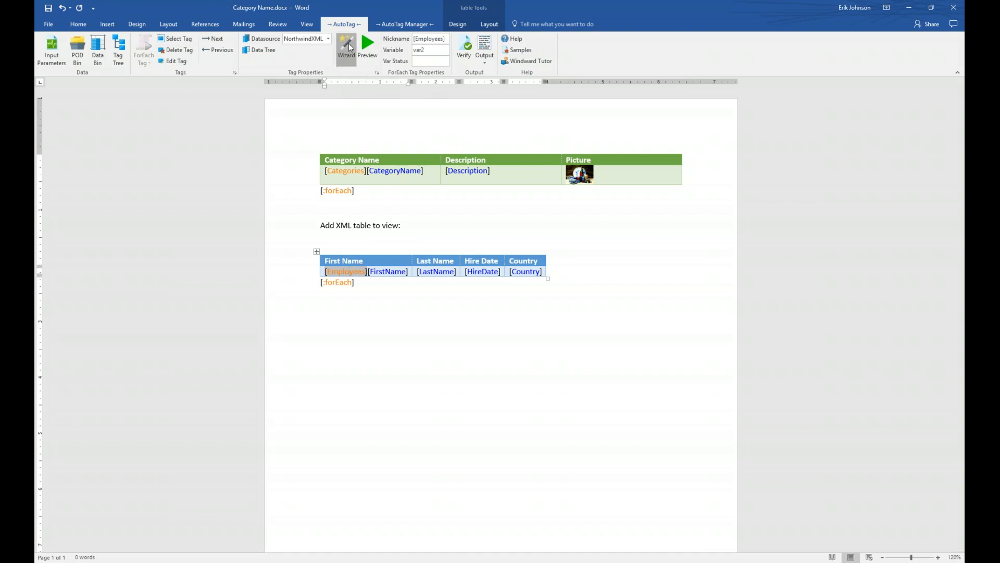
drag(441, 171, 363, 224)
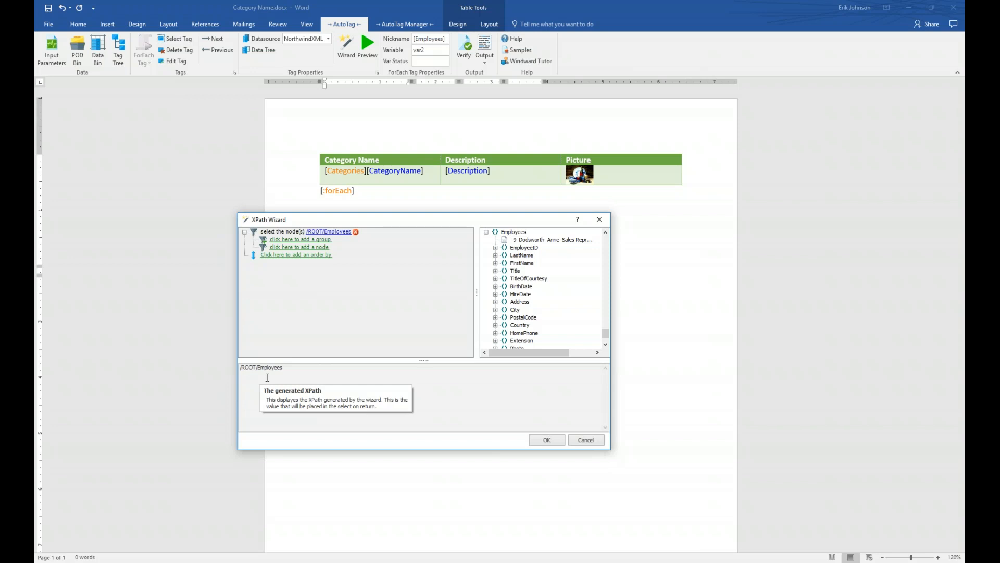
Step: Add an order by FirstName to the Employees query, giving /ROOT/Employees order by FirstName
click(275, 256)
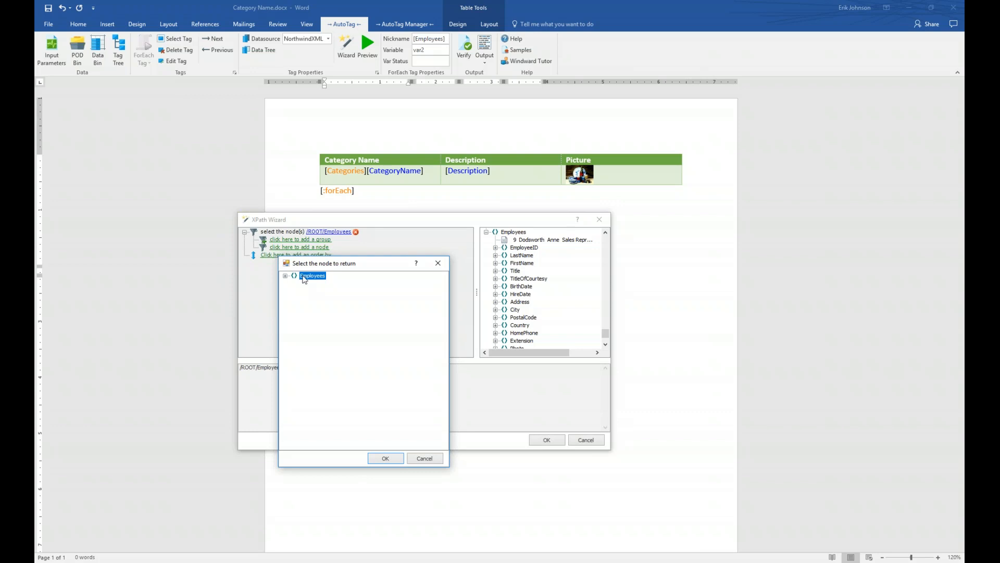
click(285, 276)
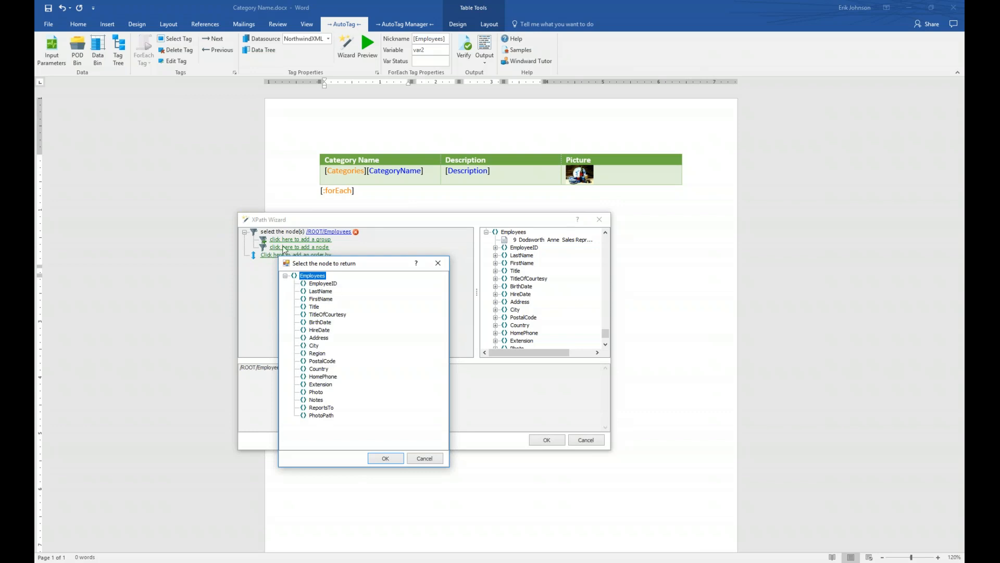
click(321, 299)
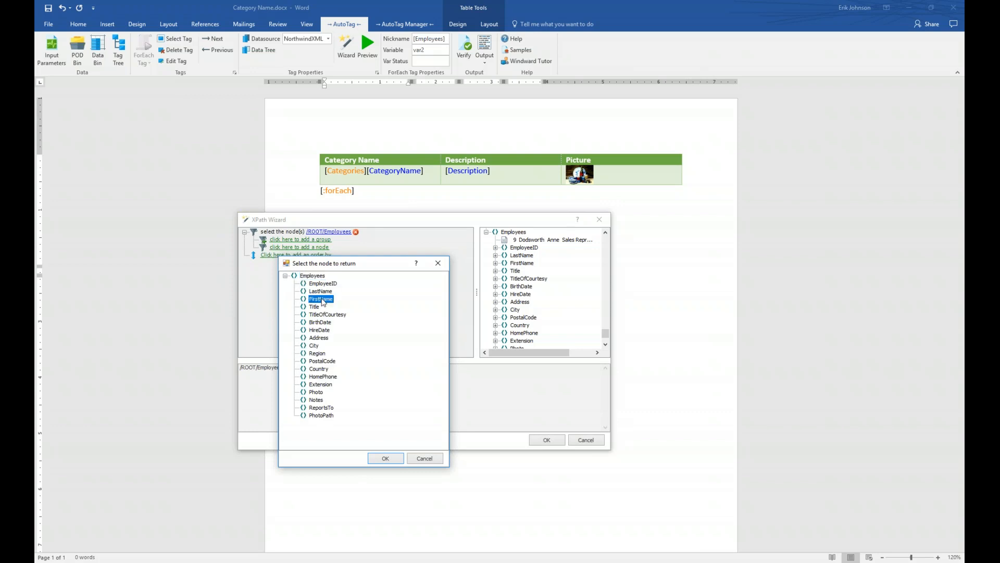
click(385, 458)
drag(606, 333, 610, 227)
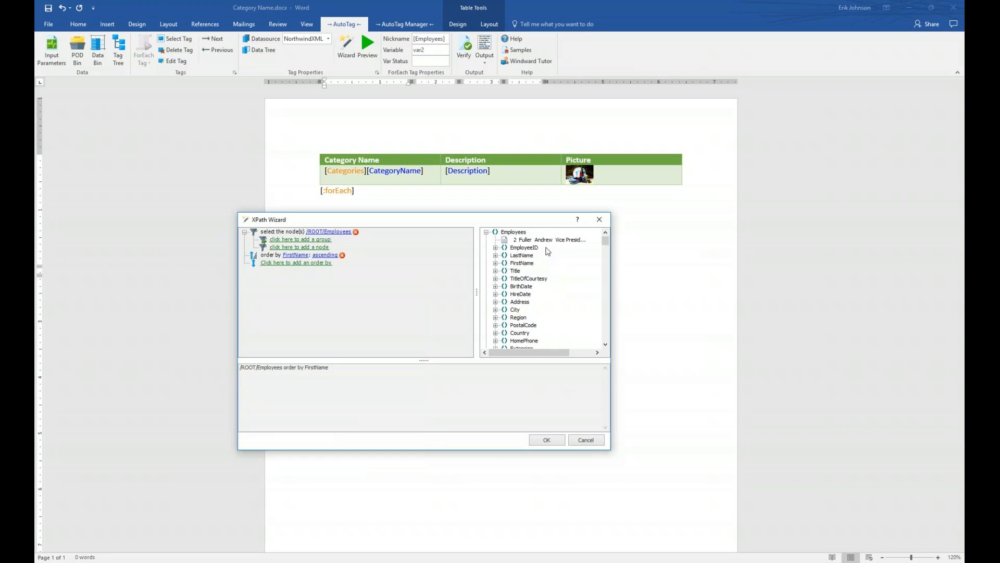
click(486, 232)
Step: Switch the FirstName sort from ascending to descending
click(486, 240)
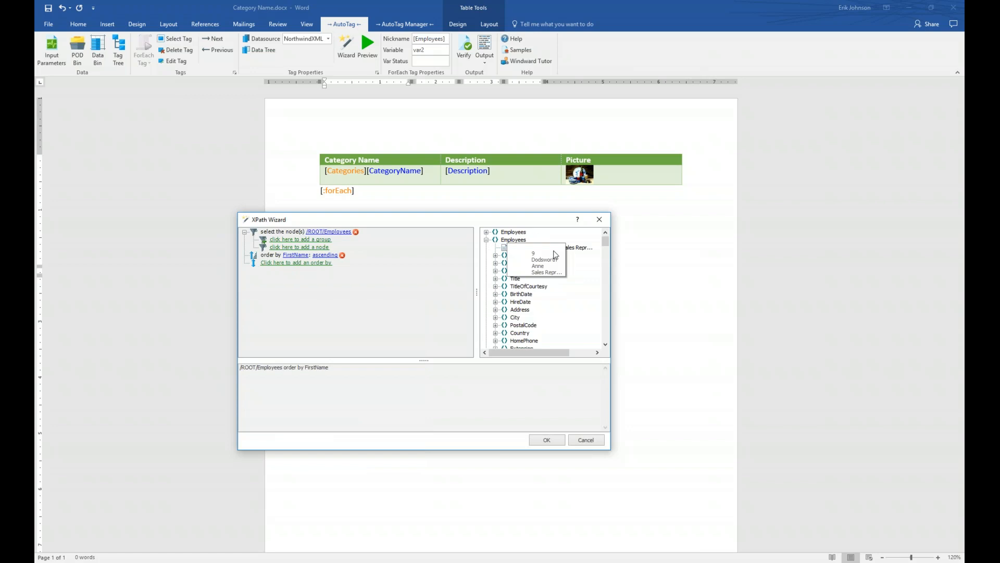
click(487, 240)
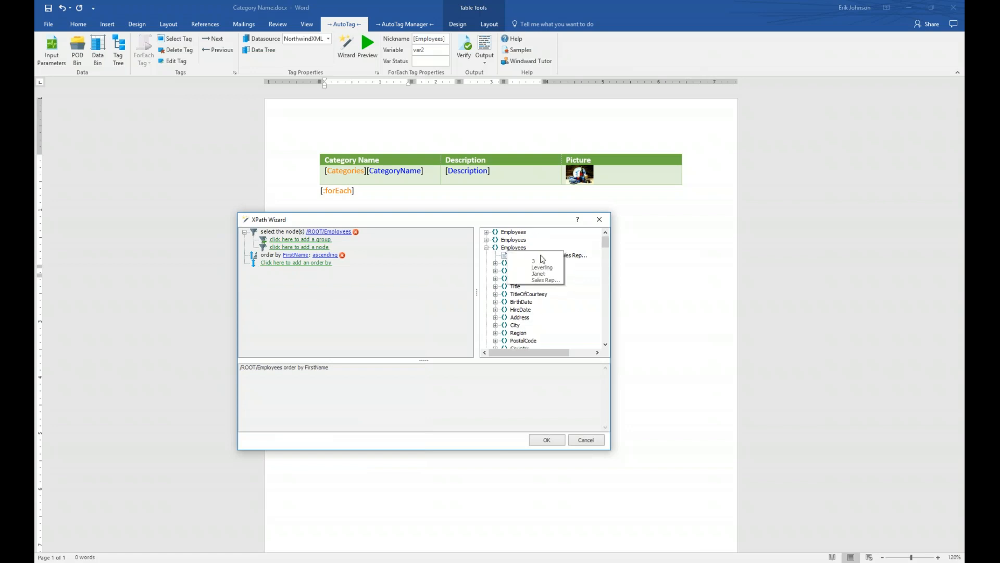
click(487, 248)
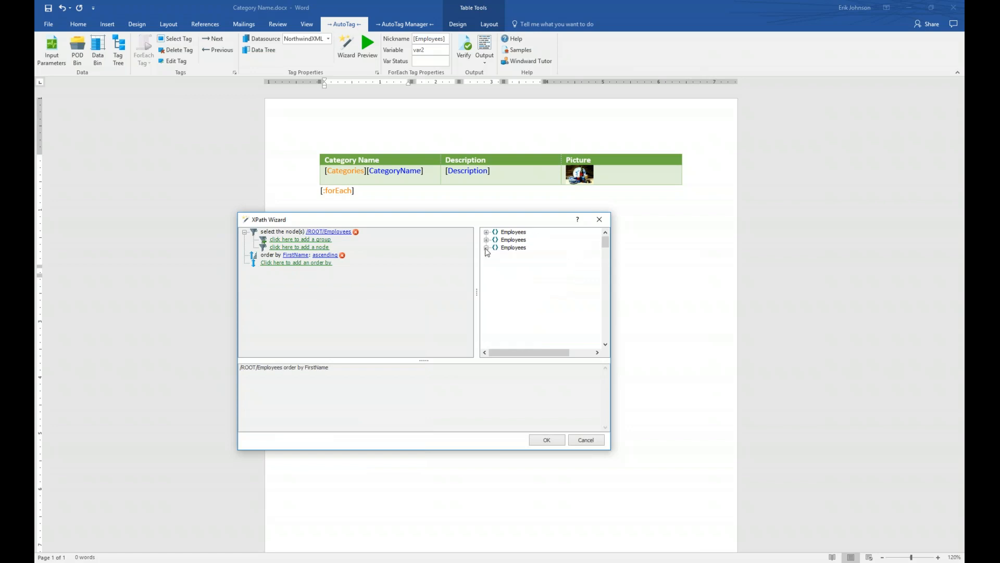
click(323, 255)
click(334, 271)
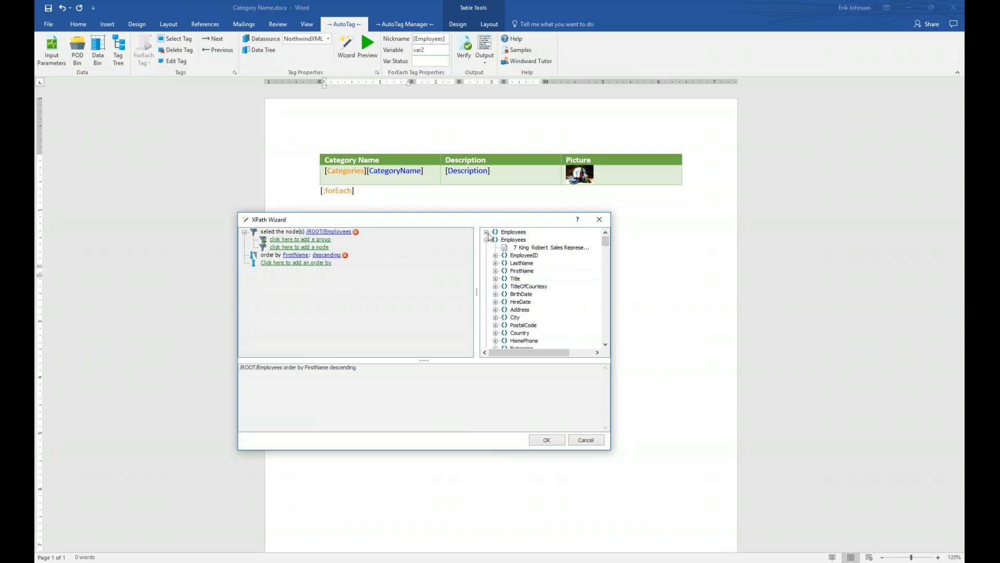
Step: Add an empty 'all conditions true' condition group to the Employees filter
click(487, 241)
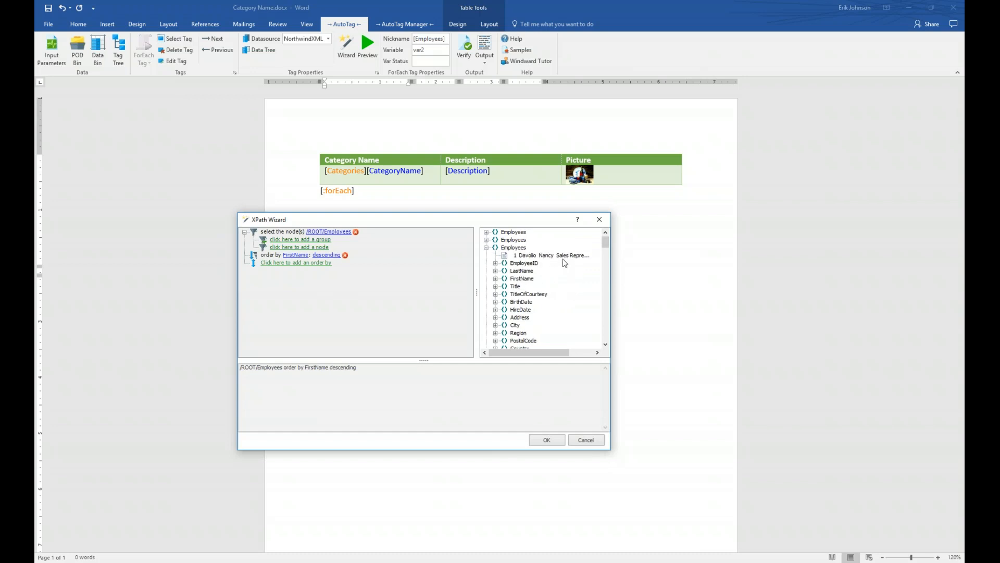
click(487, 248)
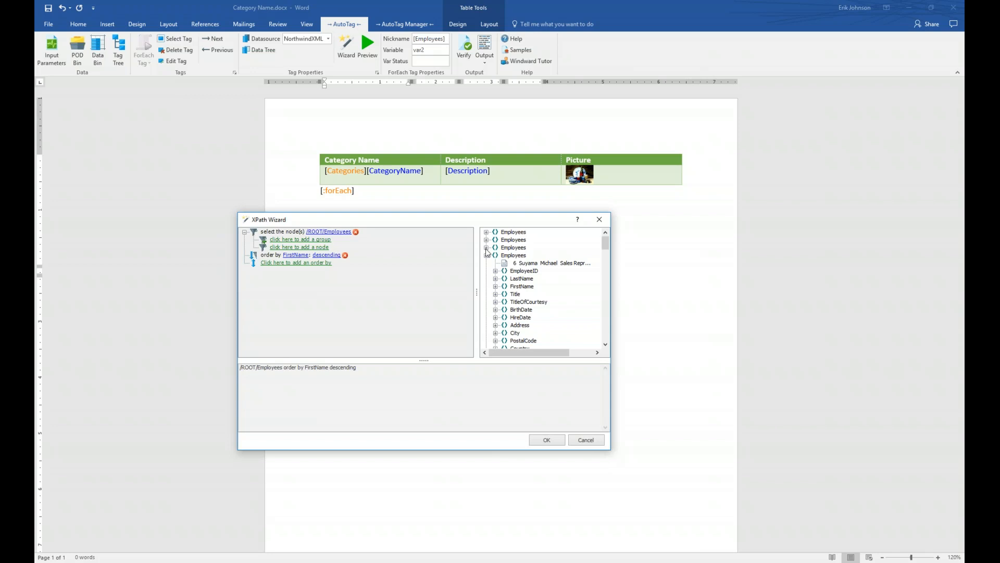
mouse_move(272, 286)
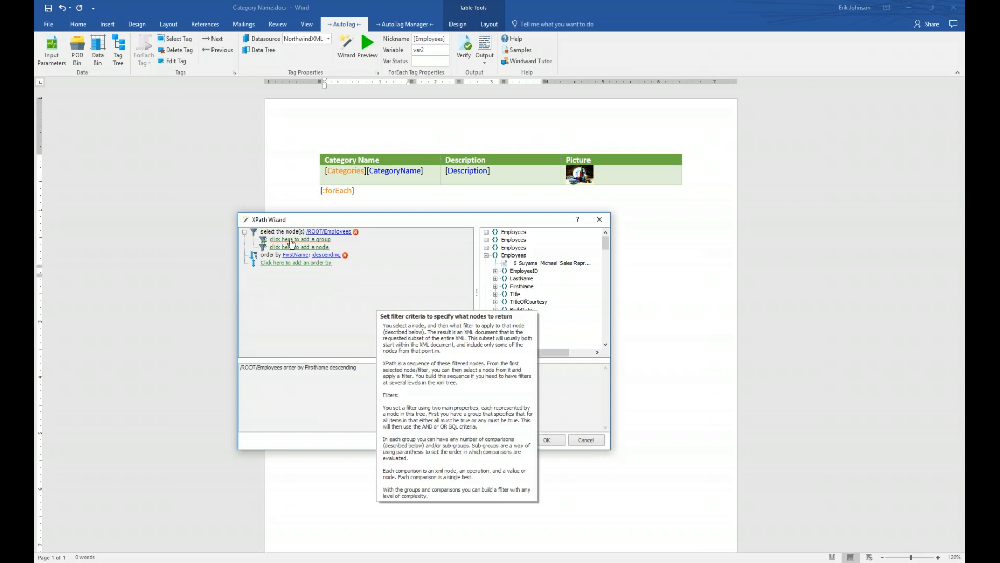
click(292, 240)
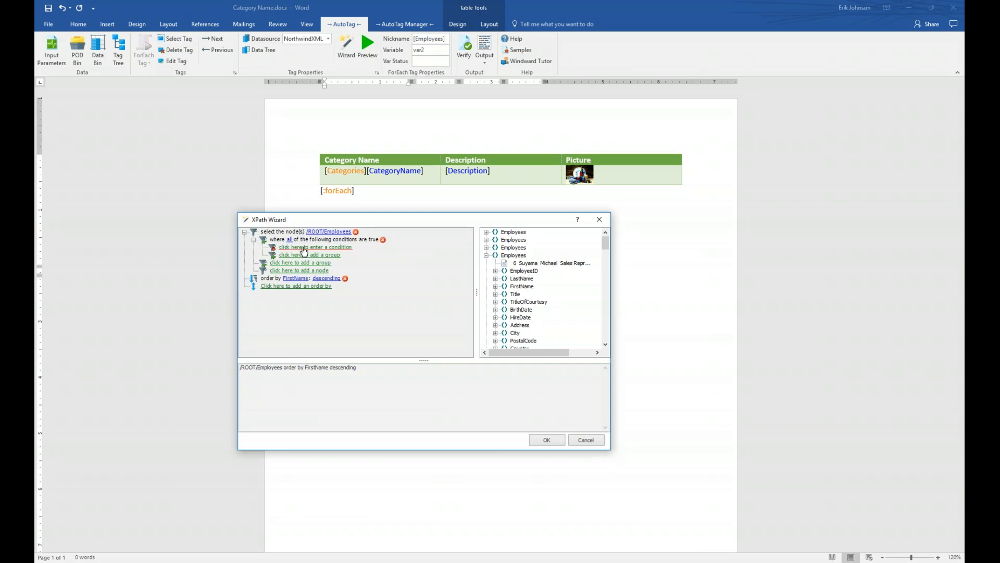
Step: Add the filter condition Country equal to 'UK', giving /ROOT/Employees[Country = 'UK']
click(306, 248)
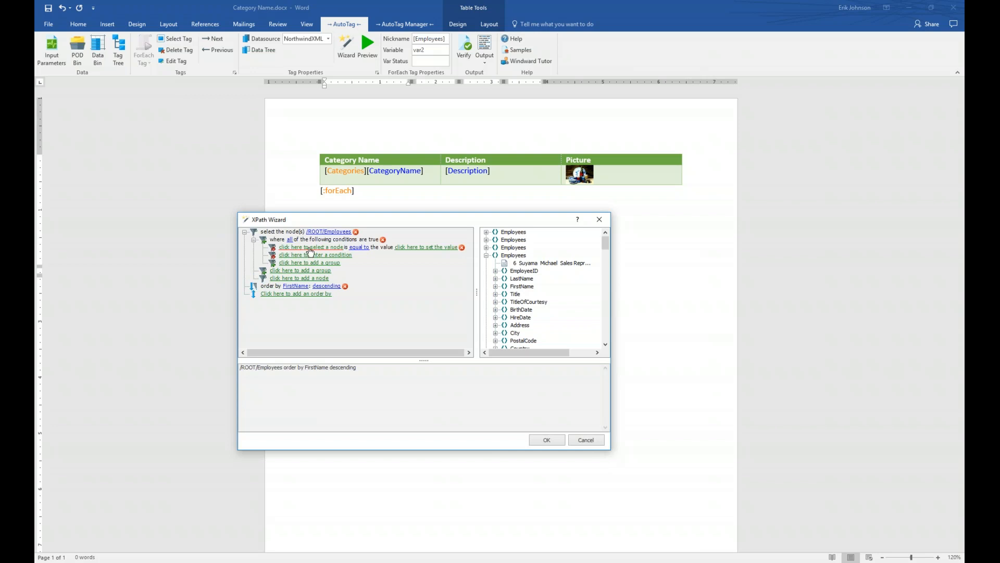
click(314, 251)
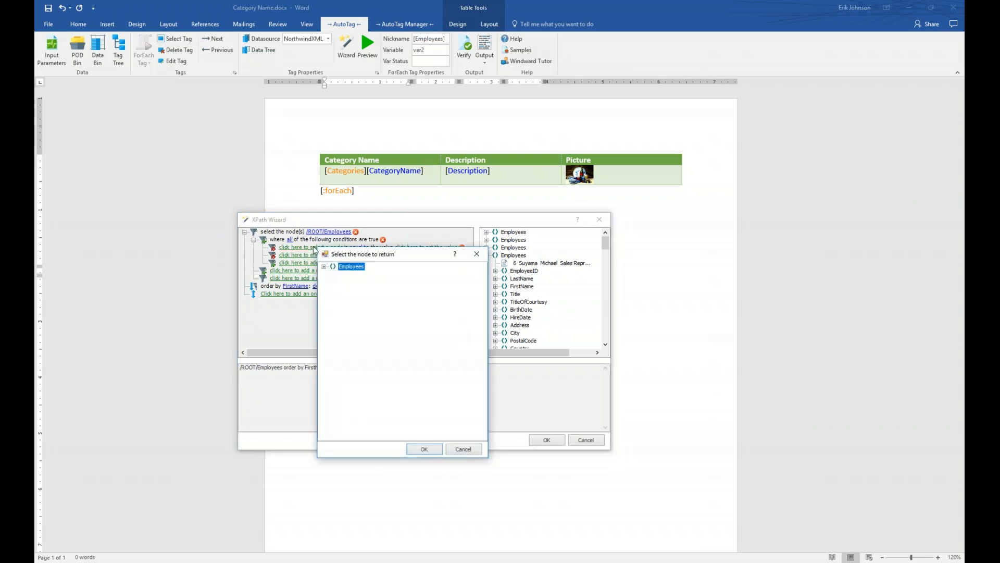
click(324, 267)
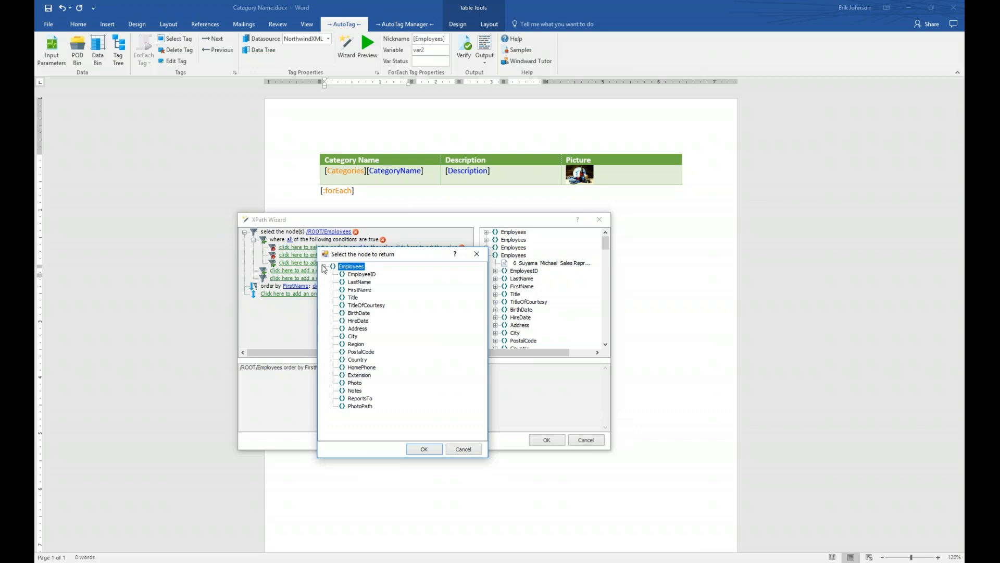
click(359, 361)
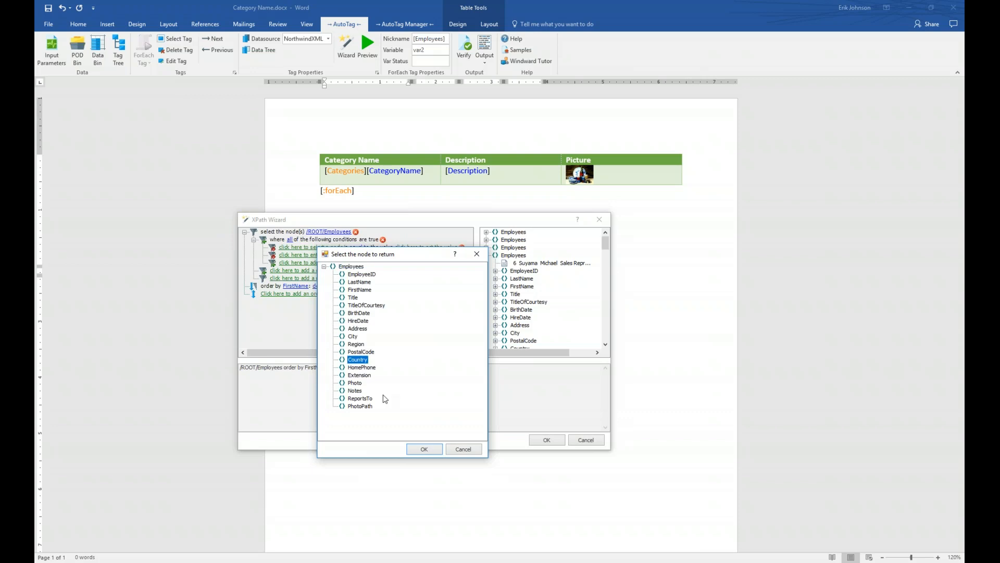
click(424, 449)
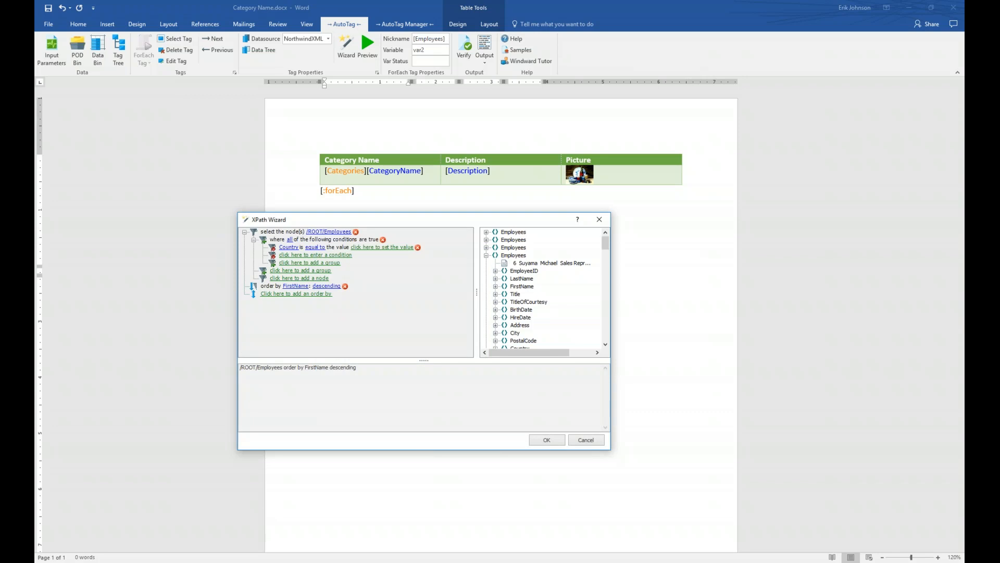
click(313, 249)
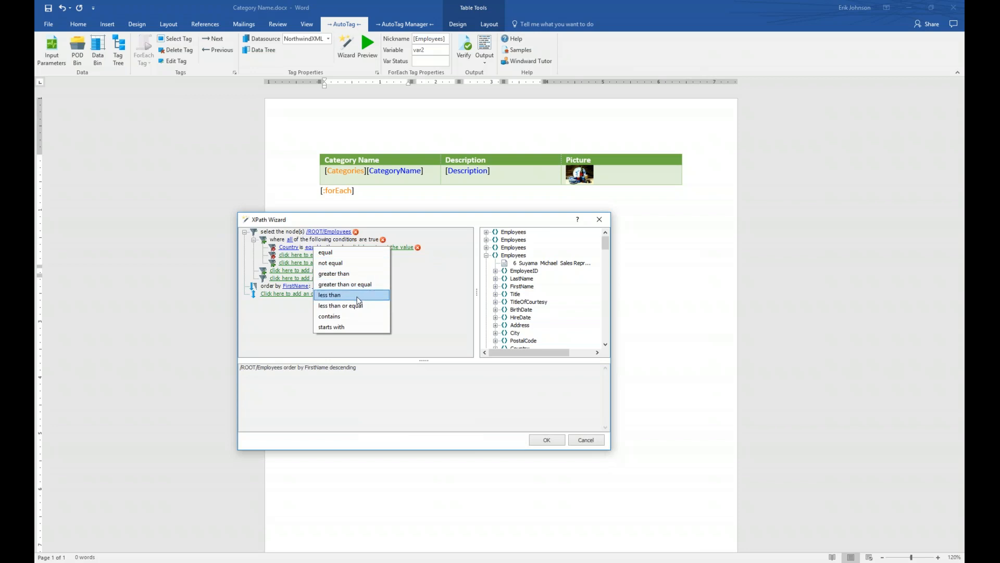
click(348, 252)
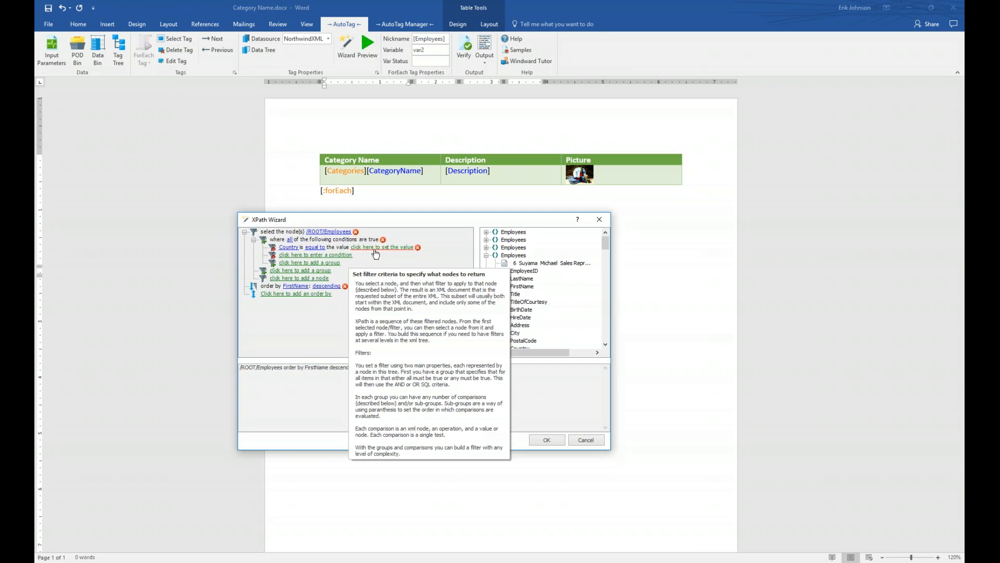
click(375, 248)
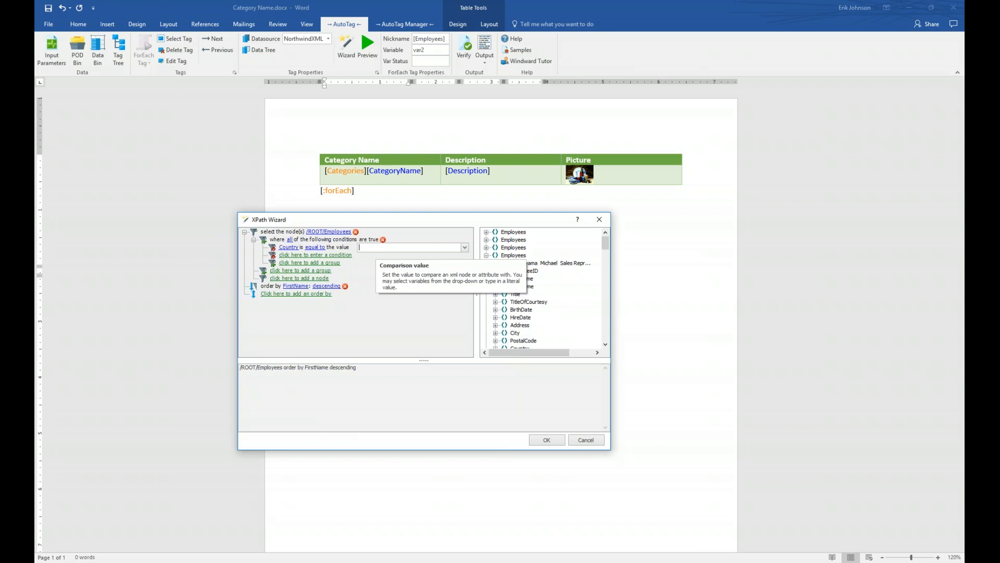
text(UK)
key(Return)
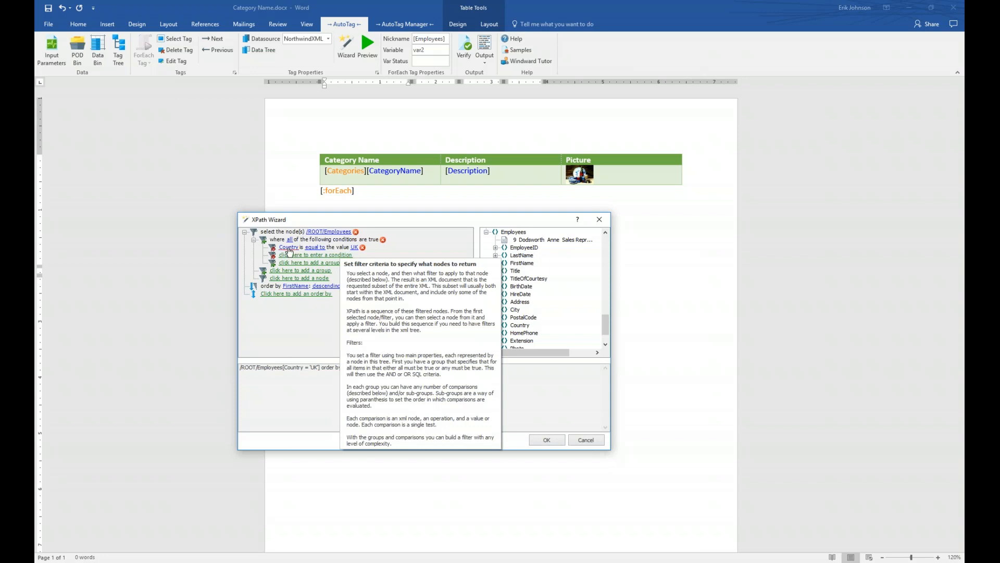
Step: Insert the Employees table, save the template, and generate output for Category Seafood
click(546, 440)
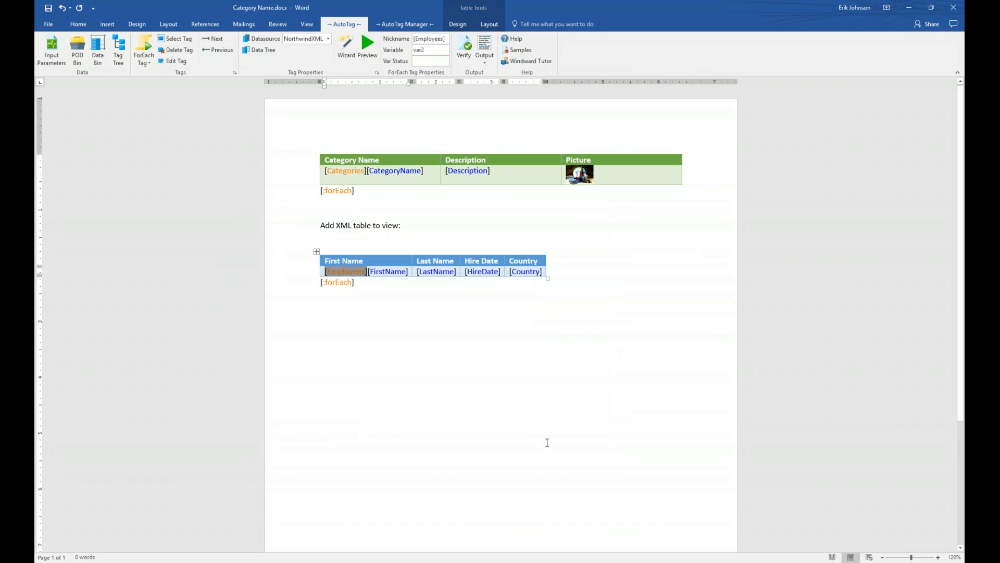
click(484, 45)
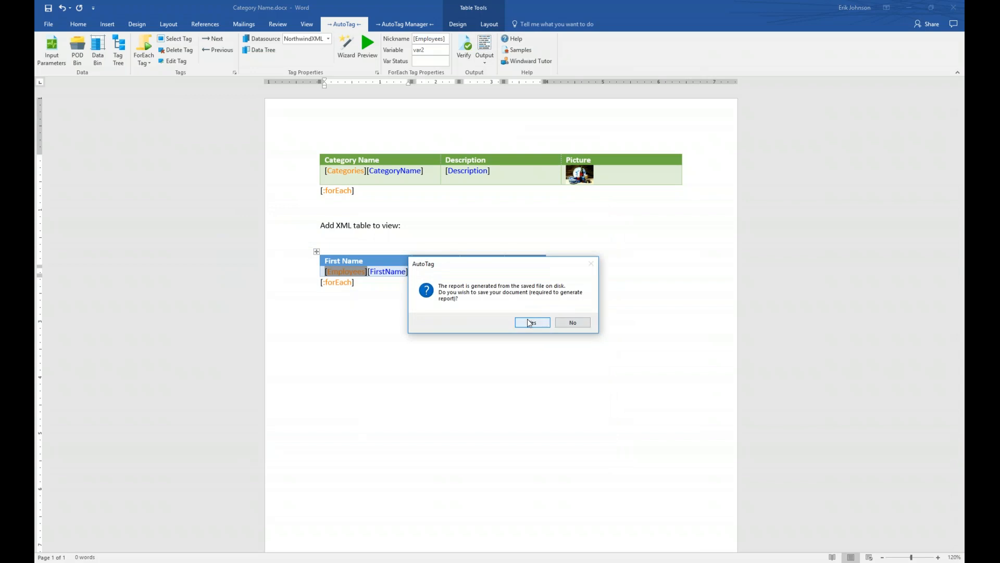
click(531, 322)
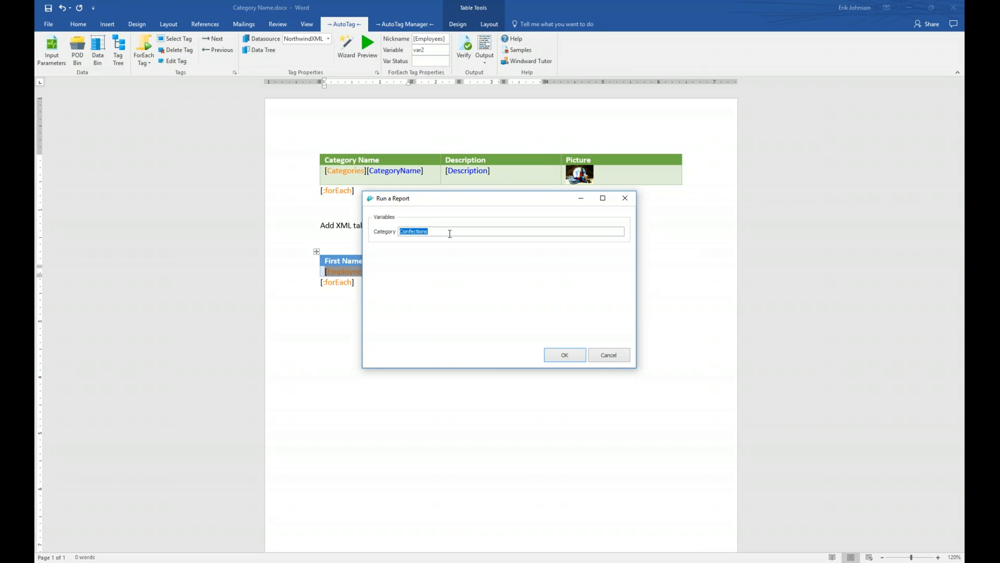
text(Seafood)
click(558, 357)
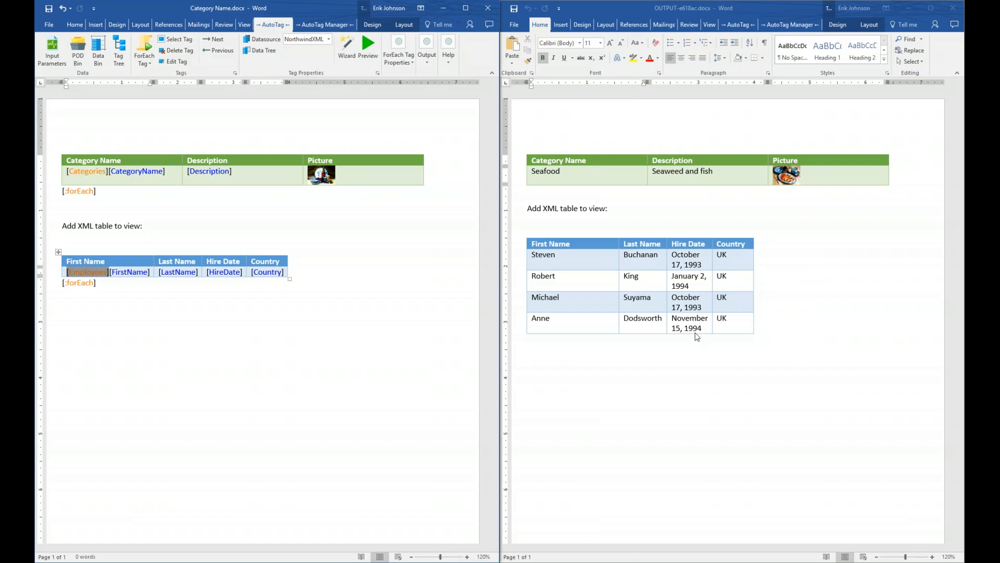
Step: Return to the Basic_AutoTag_Training slide show and advance to slide 11, Input Parameters
mouse_move(402, 560)
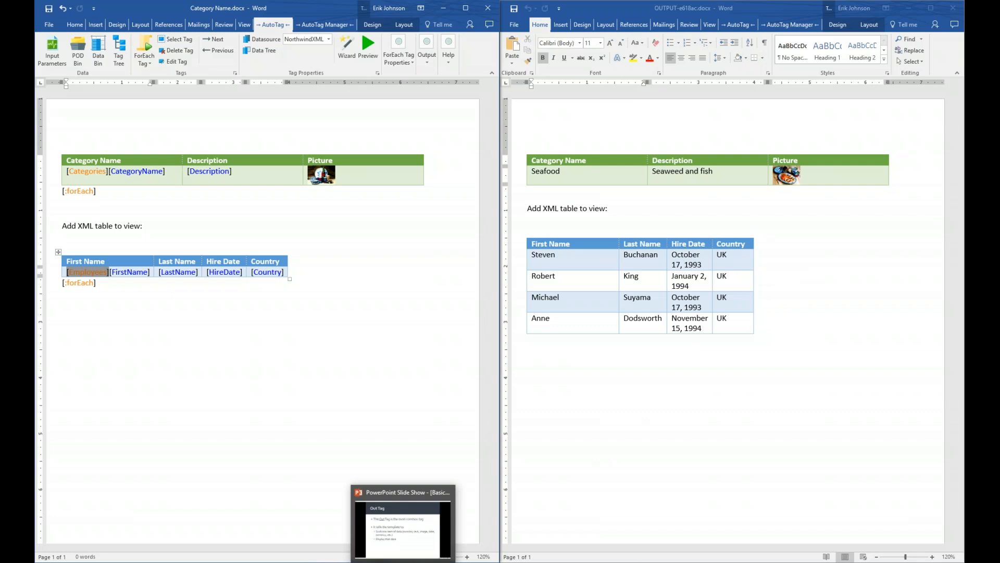
click(402, 521)
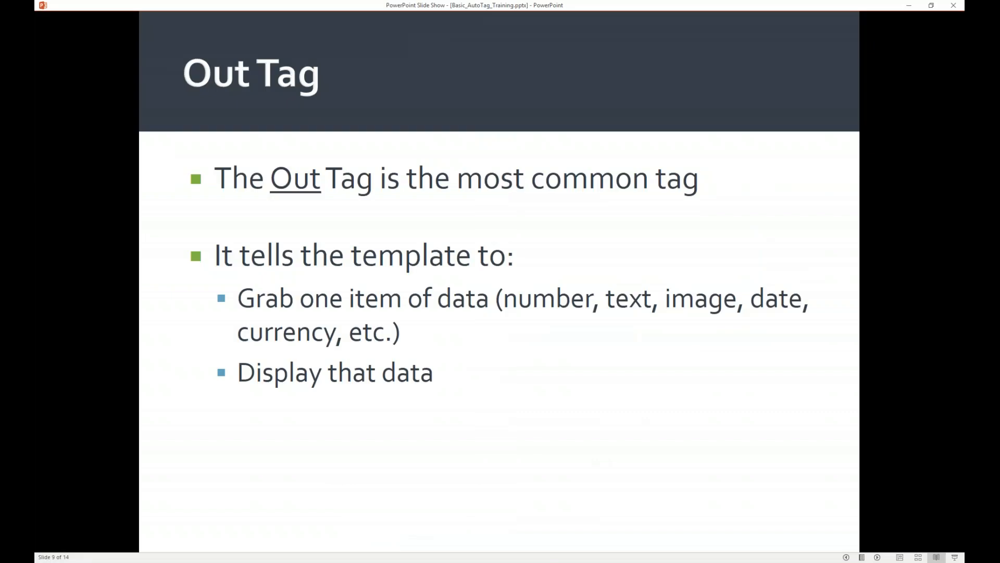
key(Right)
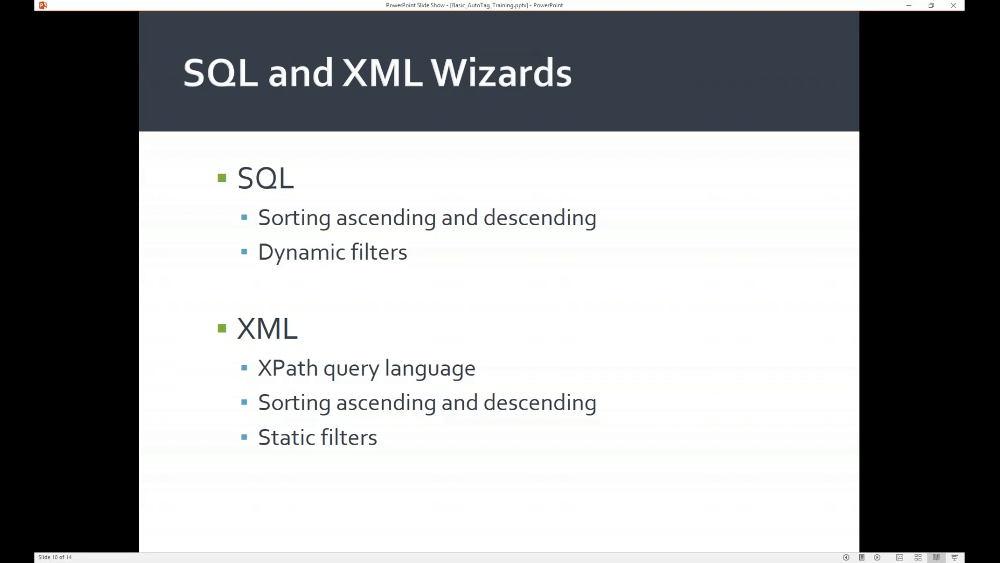
key(Right)
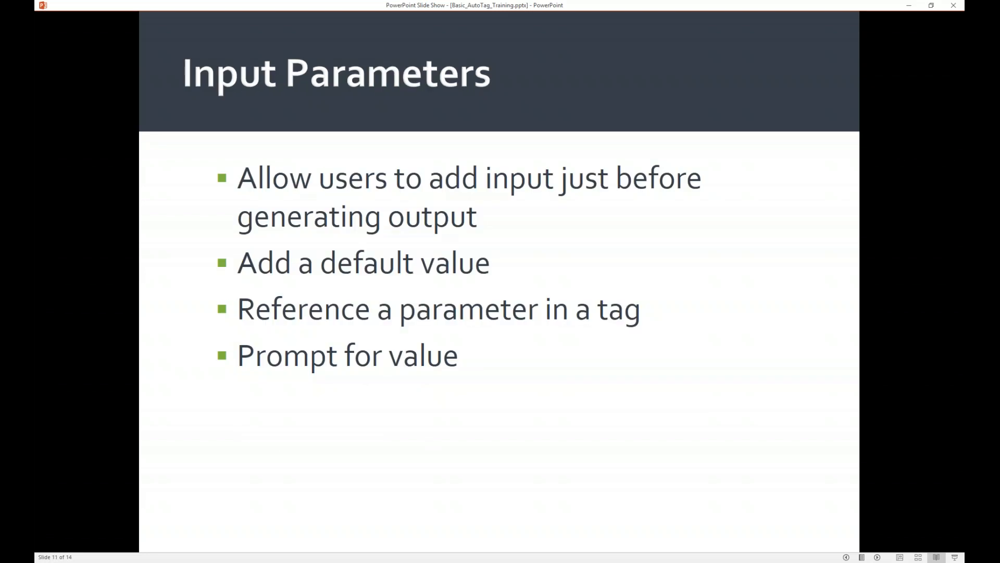
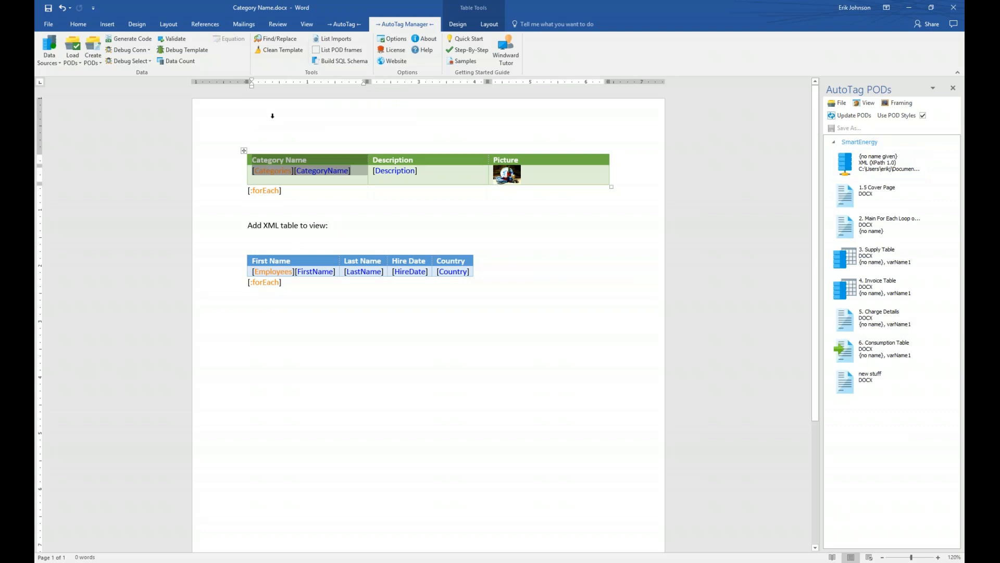
Step: Select the Categories and Employees tables with their [:forEach] lines and the text between them
drag(324, 306, 222, 138)
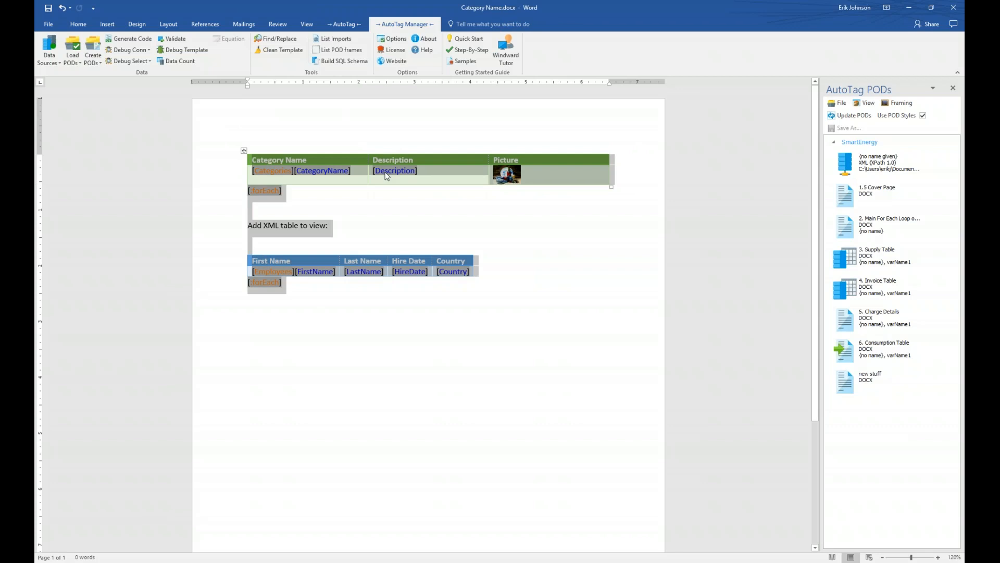
mouse_move(387, 176)
Step: Create a POD named 'Basic webinar' from the selection, stored in SmartEnergy.rdlx
click(97, 50)
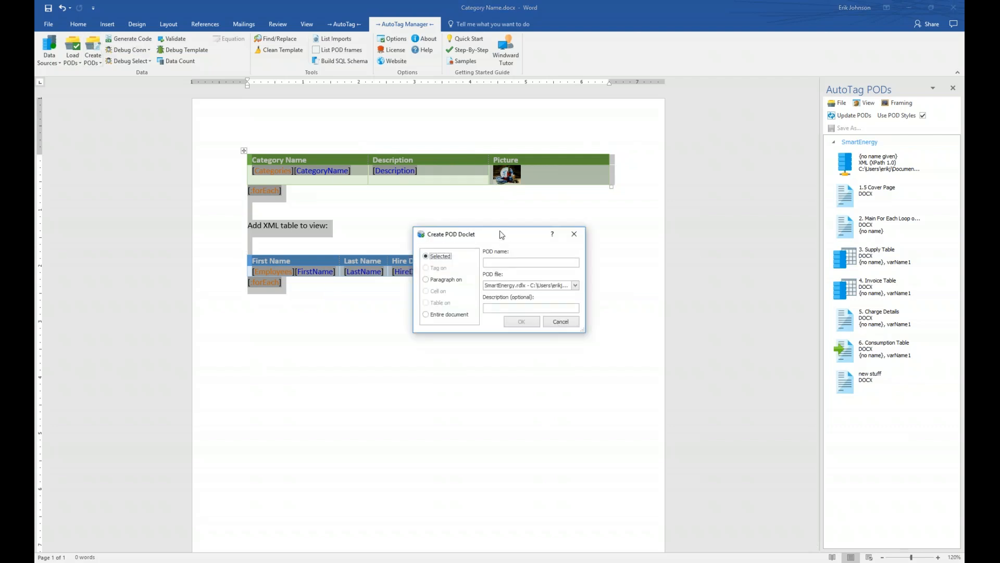
drag(501, 234, 440, 337)
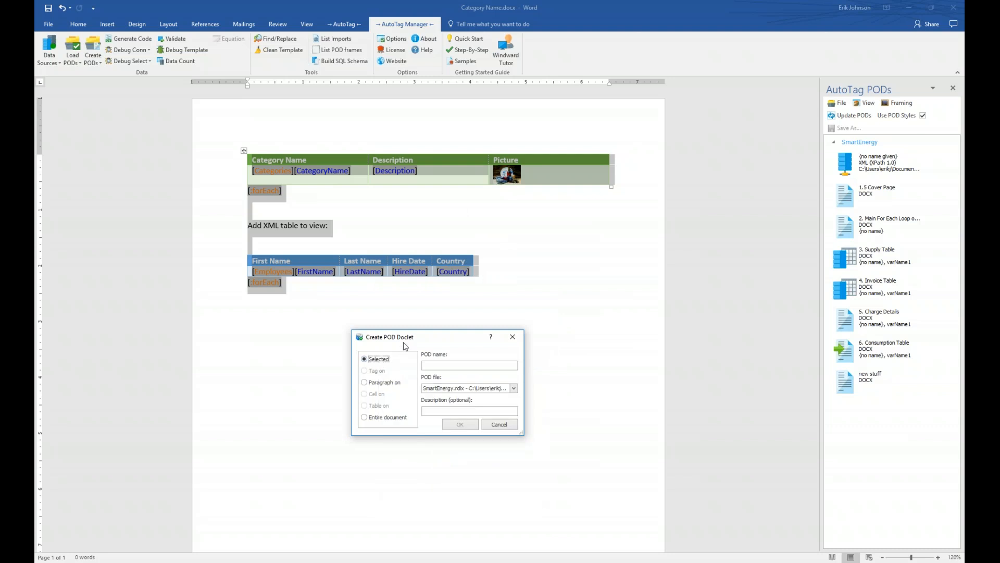
mouse_move(394, 404)
click(458, 364)
text(Basic webinar)
click(513, 389)
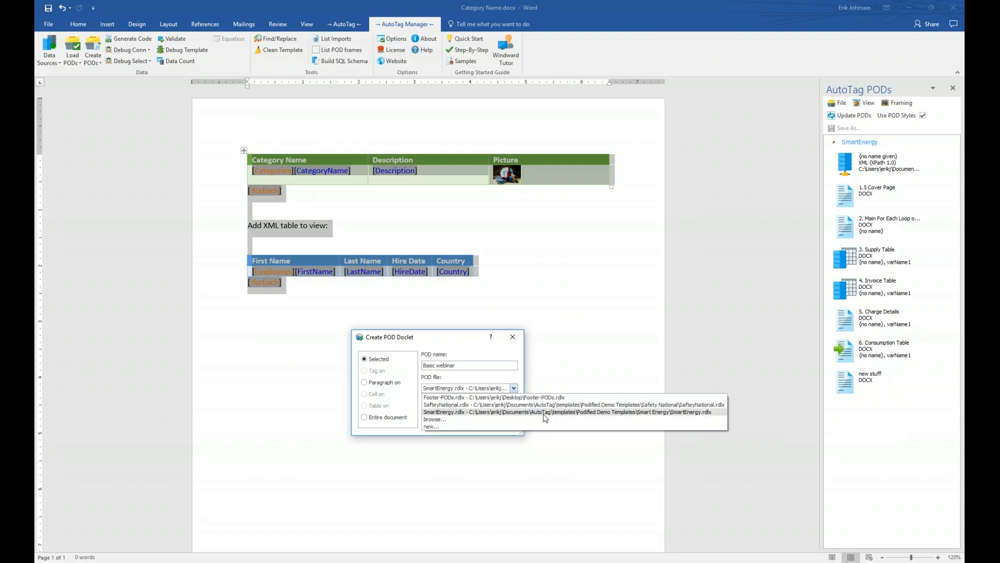
click(447, 412)
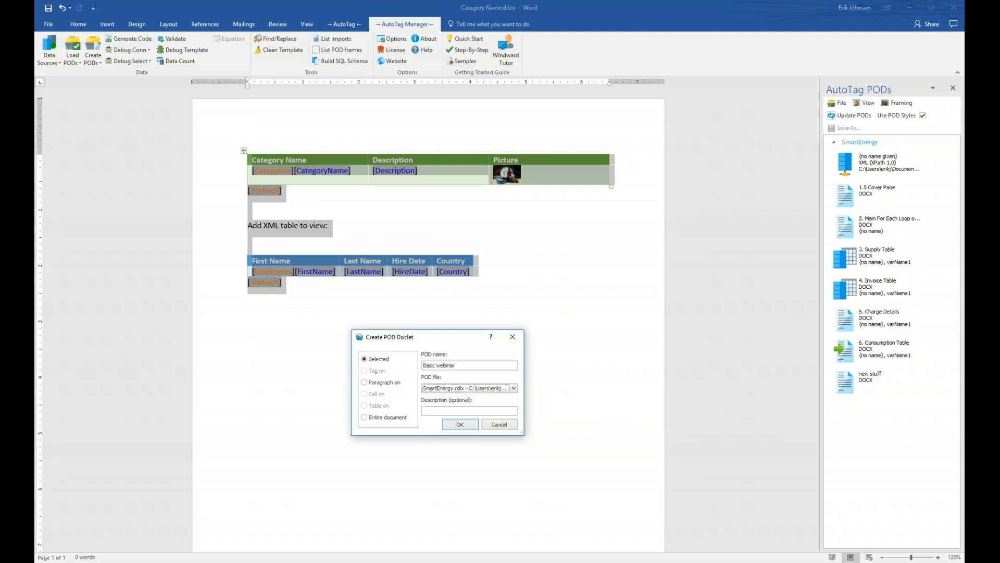
click(439, 411)
click(459, 425)
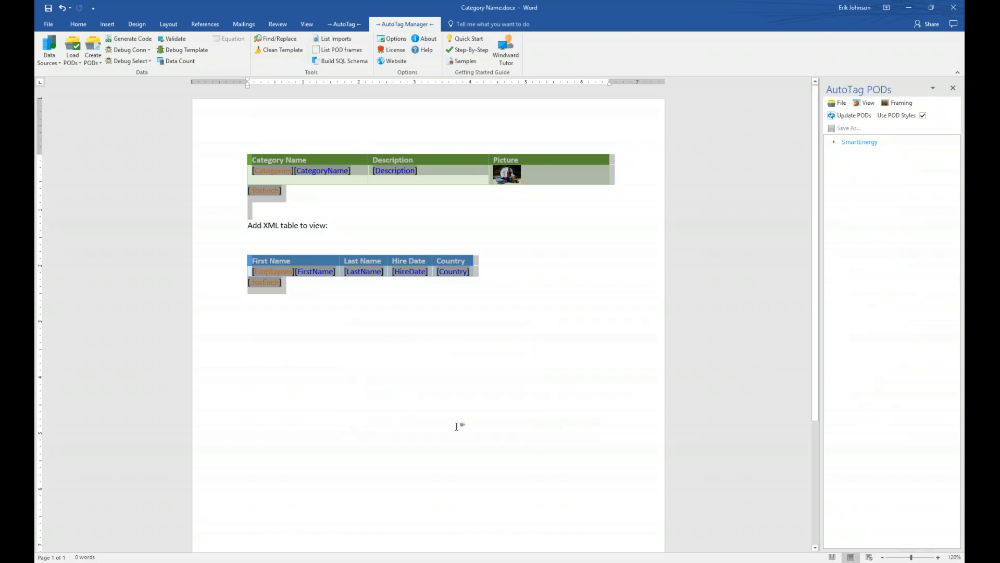
Step: Expand SmartEnergy in the AutoTag PODs panel to list its PODs, including Basic webinar
click(834, 144)
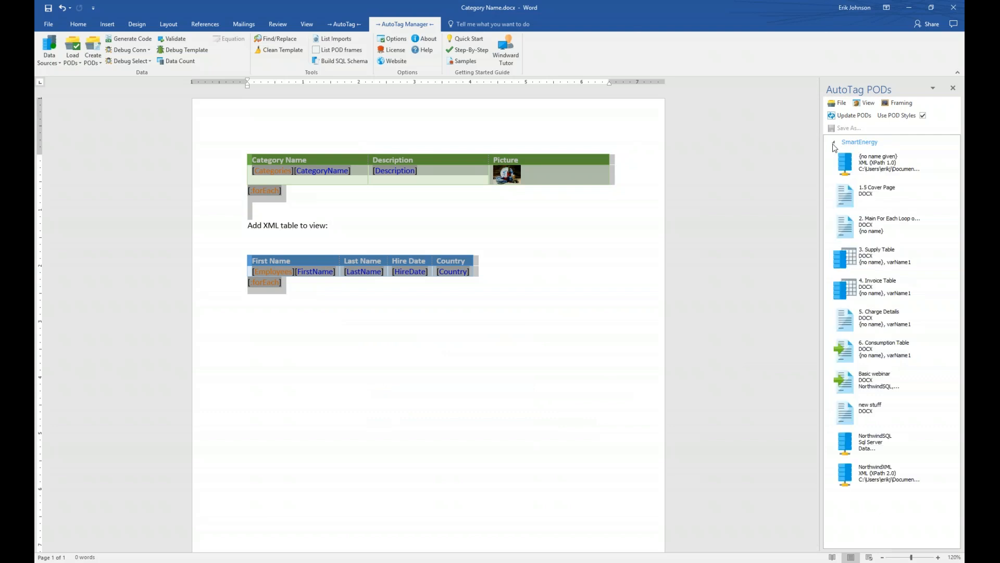
click(851, 381)
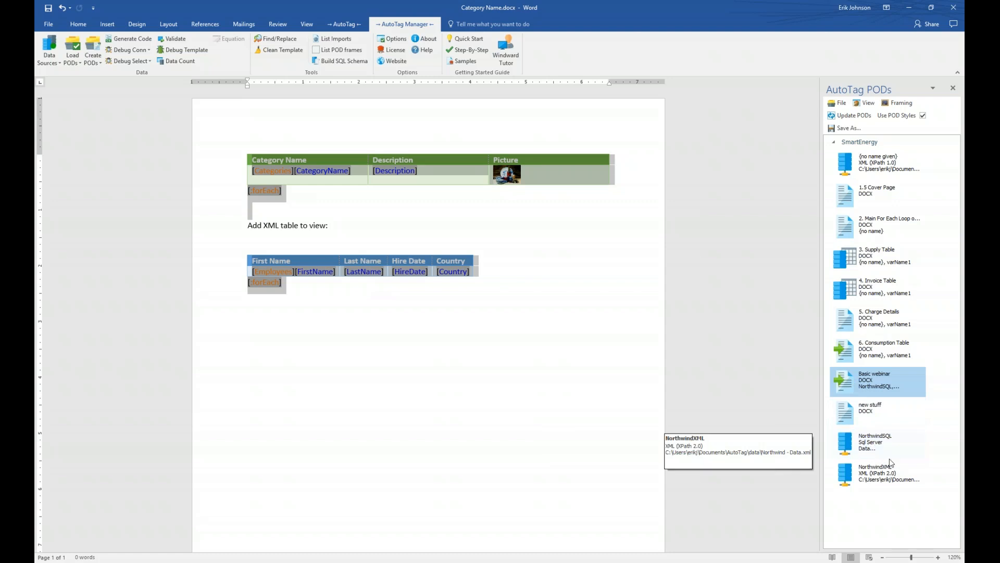
click(905, 439)
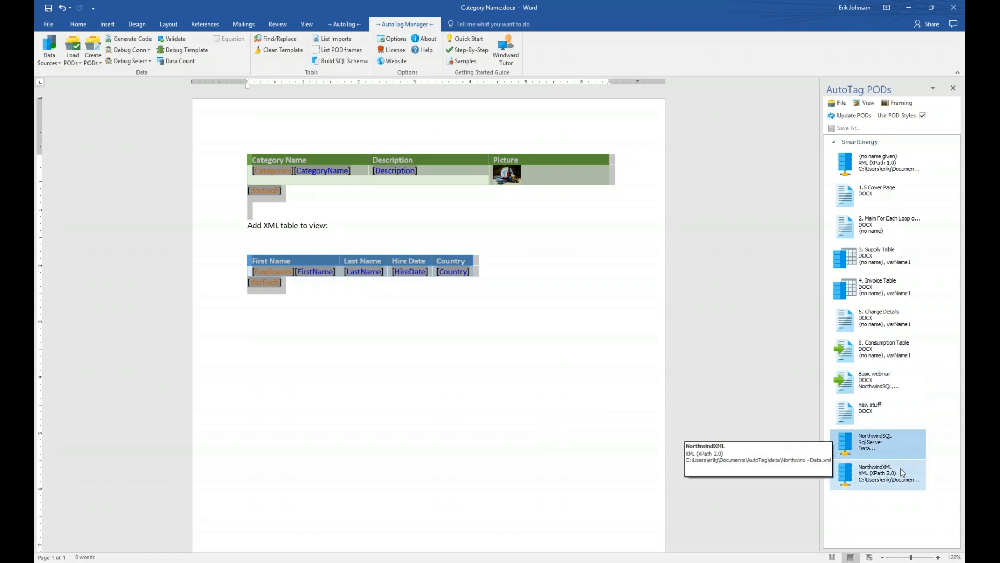
click(905, 475)
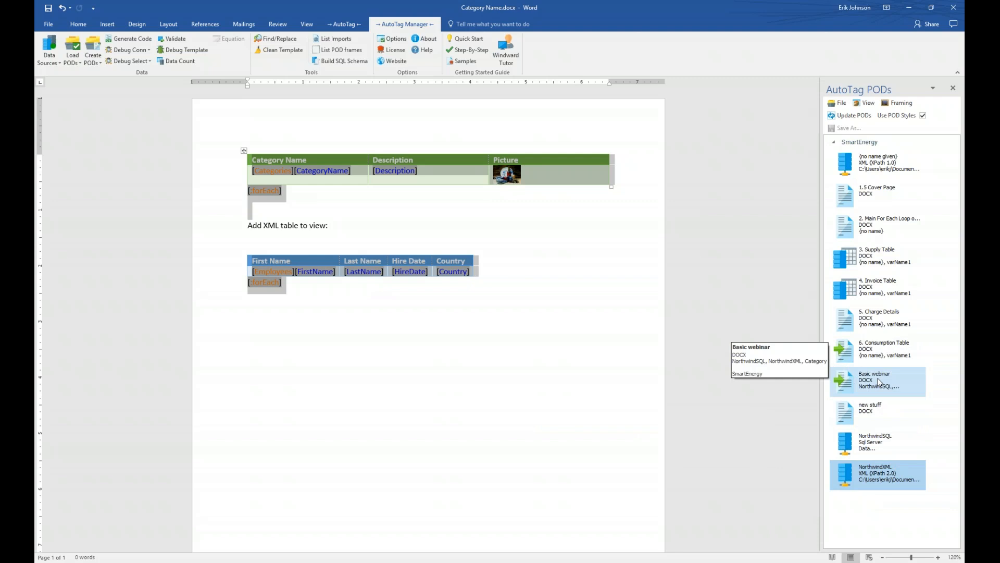
Step: Add a 'POD goes next:' line with an empty line beneath the Employees table
click(392, 341)
key(Return)
key(Return)
text(POD goes next:L)
key(BackSpace)
key(Return)
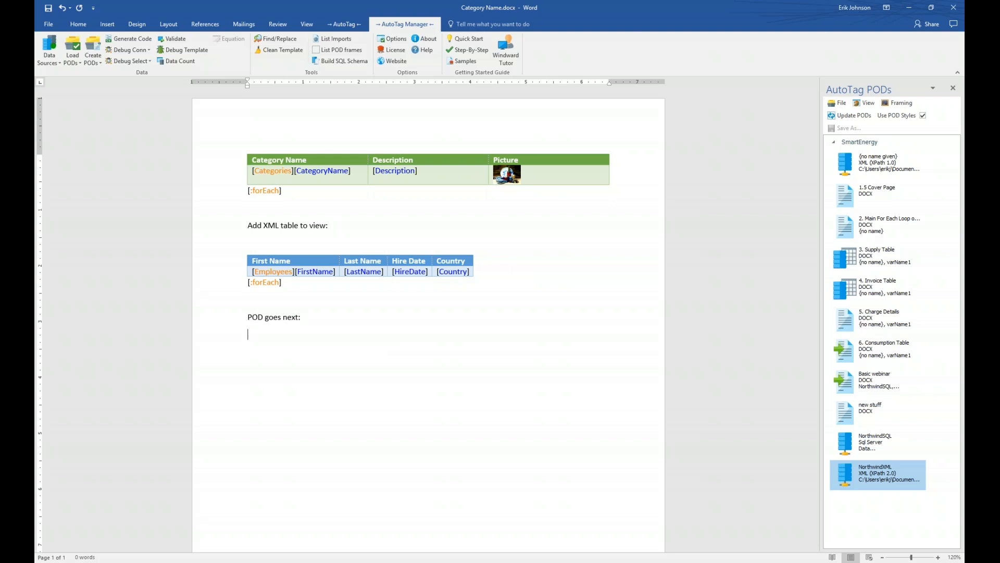
click(848, 381)
Step: Insert the Basic webinar POD on the empty line under 'POD goes next:'
drag(848, 381, 261, 349)
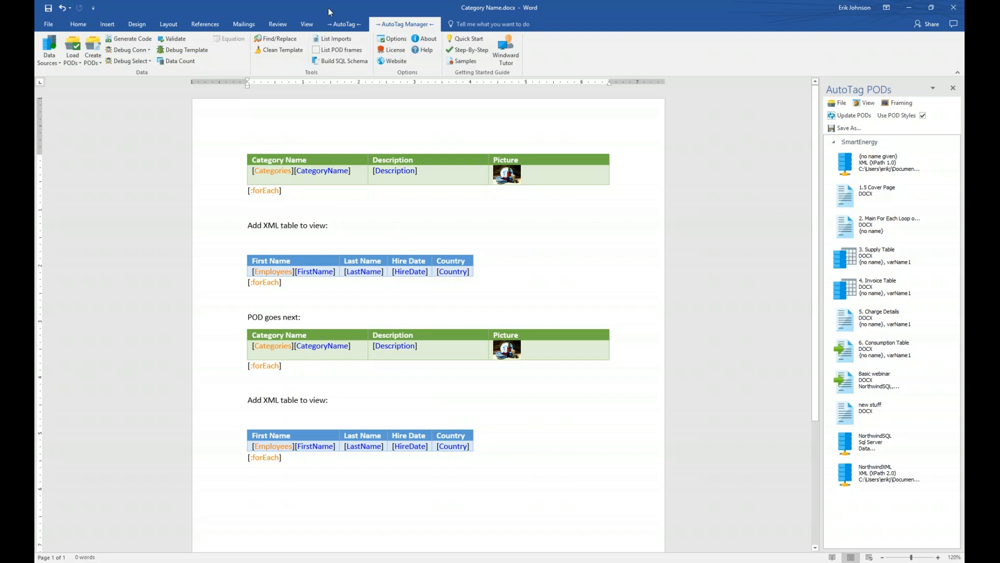
click(337, 21)
Step: Save the template, generate output for Category Seafood, and close the PODs panel
click(409, 45)
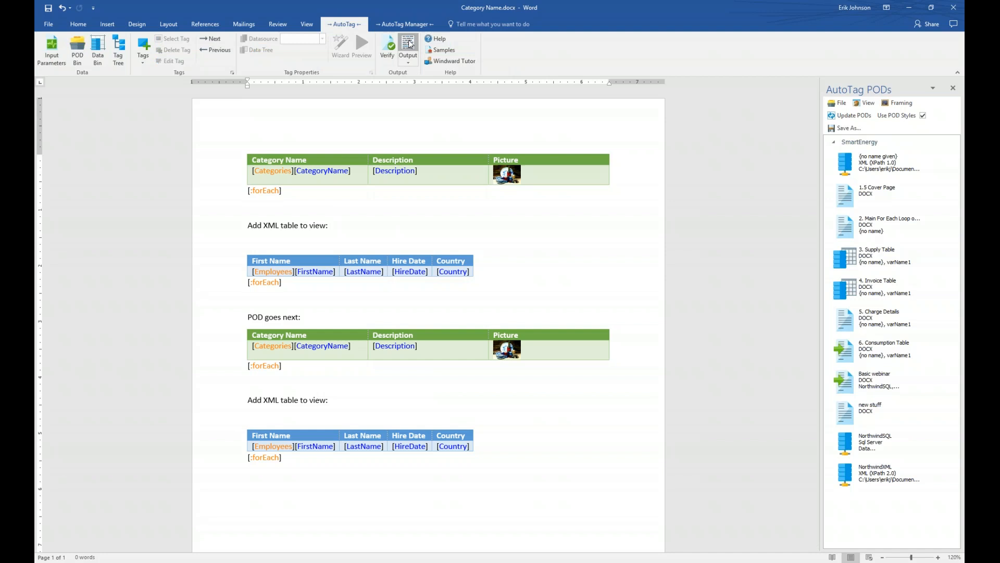
click(537, 324)
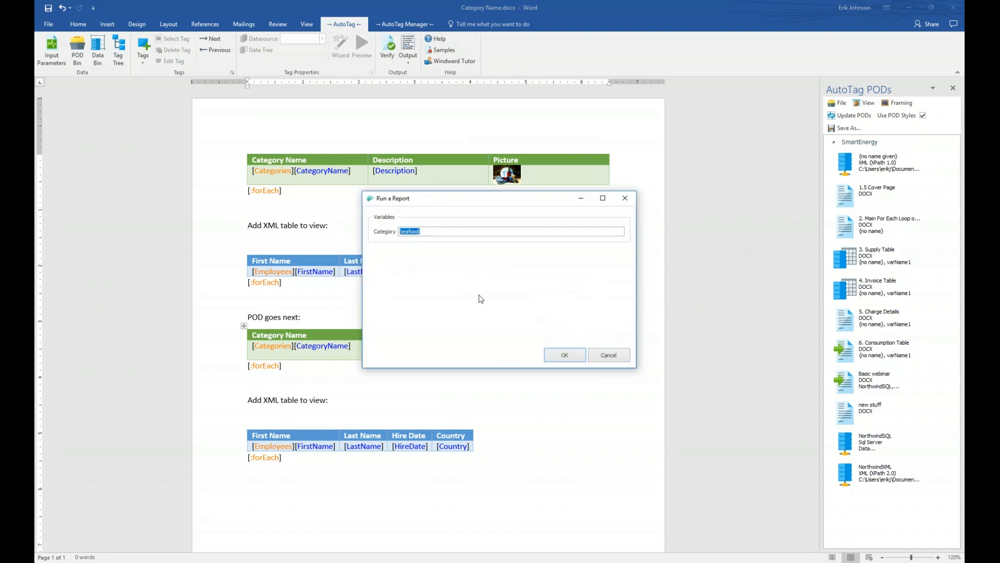
click(565, 356)
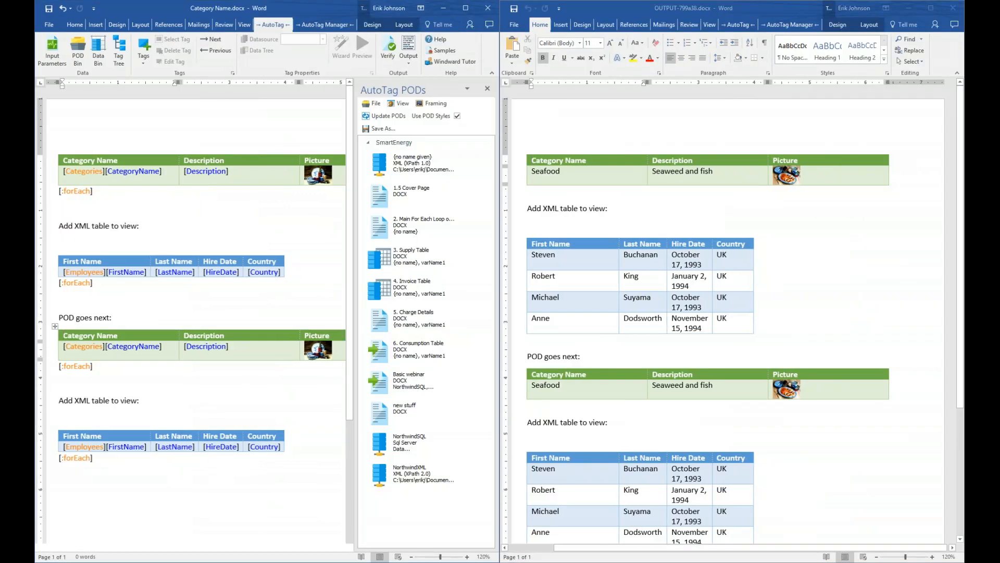
click(488, 88)
scroll(647, 246, down, 1)
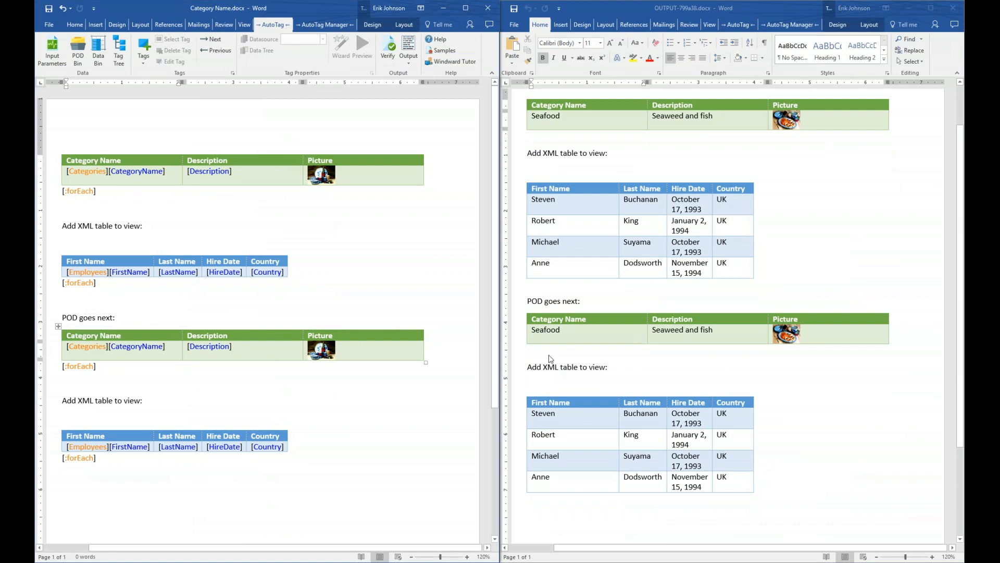